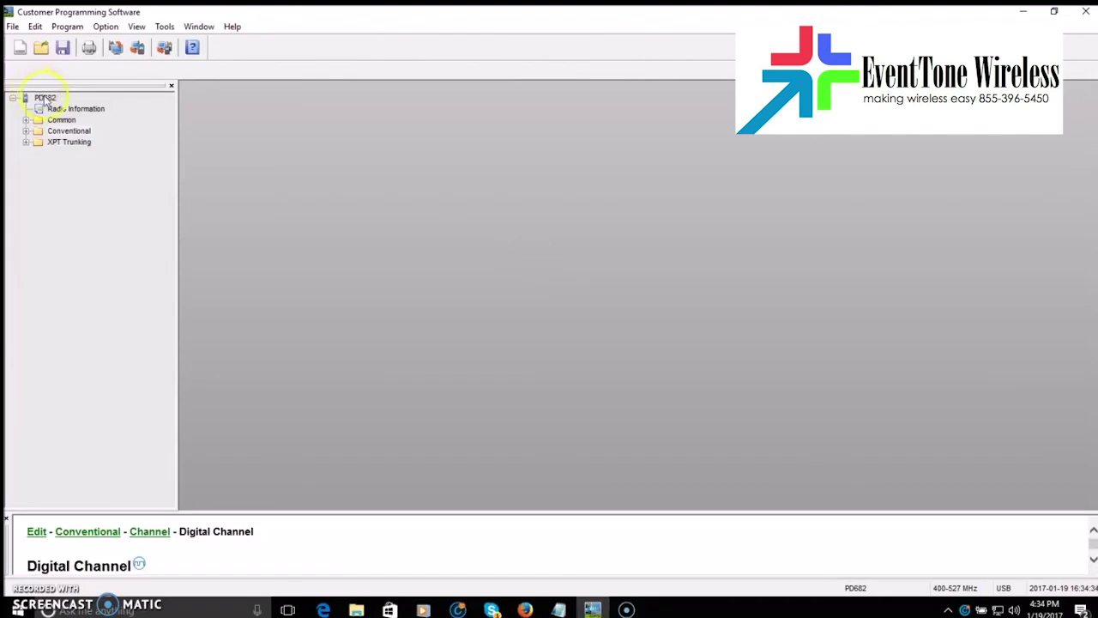
Open the PD682's Radio Information page from the device tree
click(73, 108)
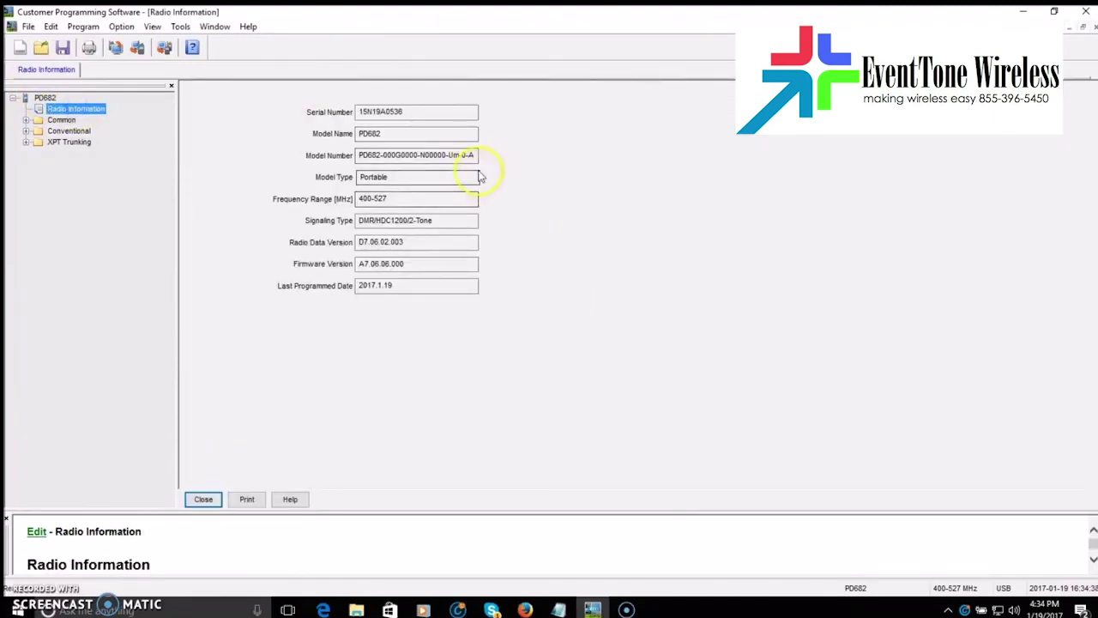
Review the serial number, model, 400-527 MHz frequency range and firmware version, then expand Common
drag(412, 112, 338, 115)
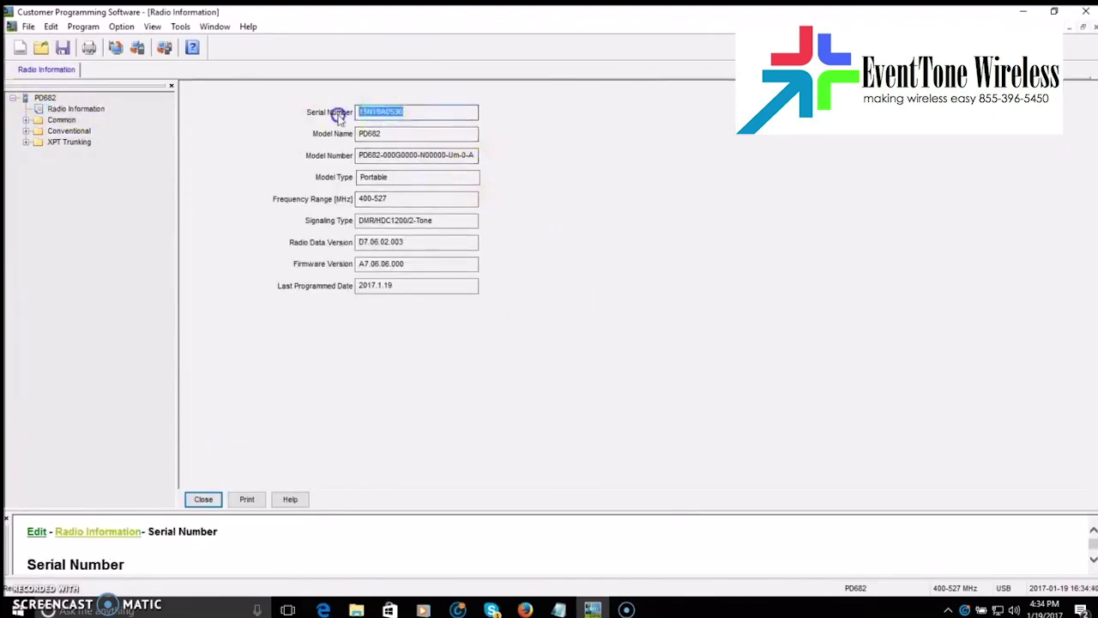
drag(403, 133, 360, 135)
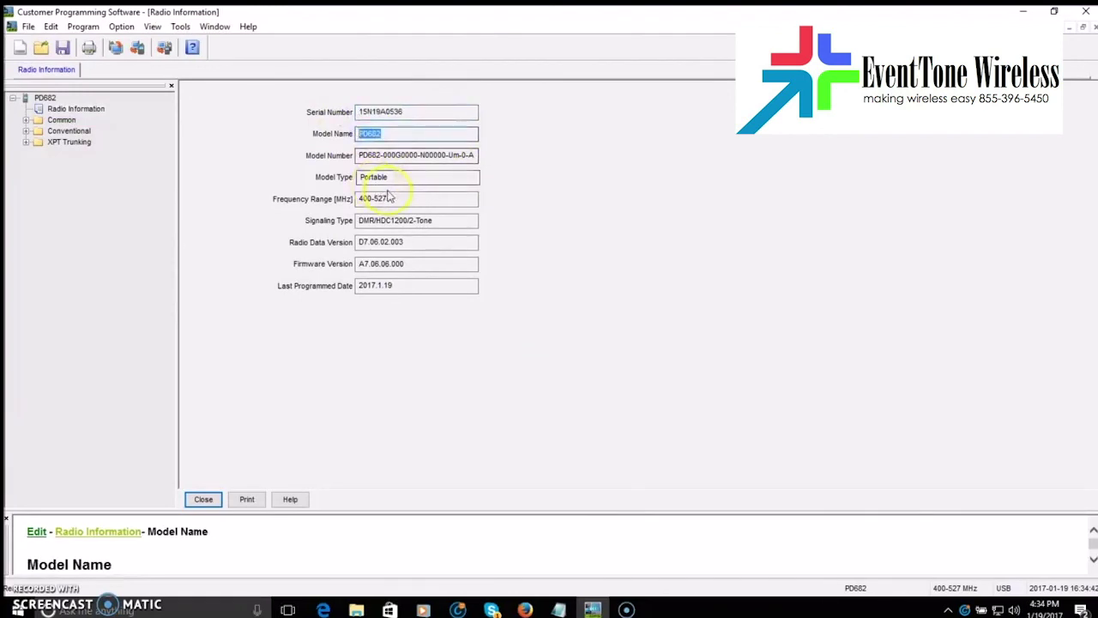
drag(403, 198, 363, 200)
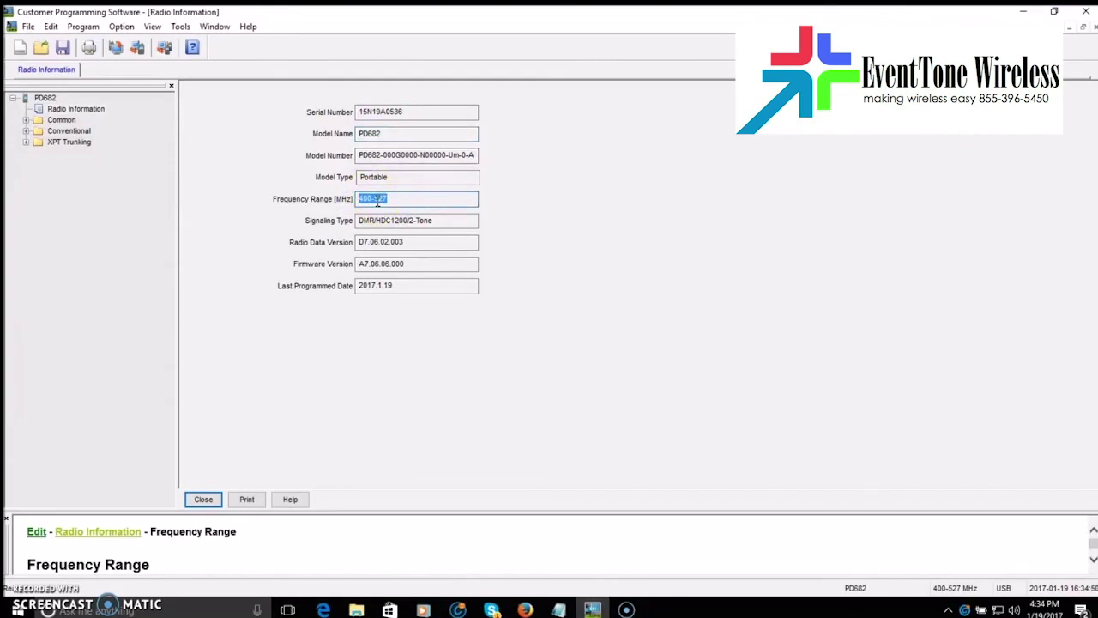
click(377, 202)
click(404, 265)
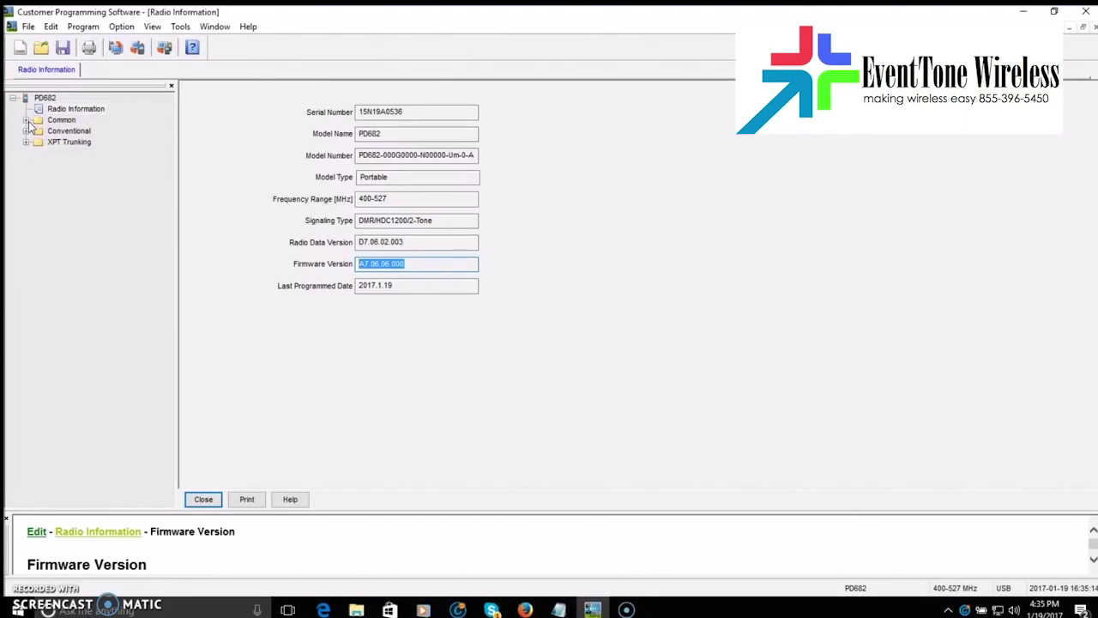
click(27, 121)
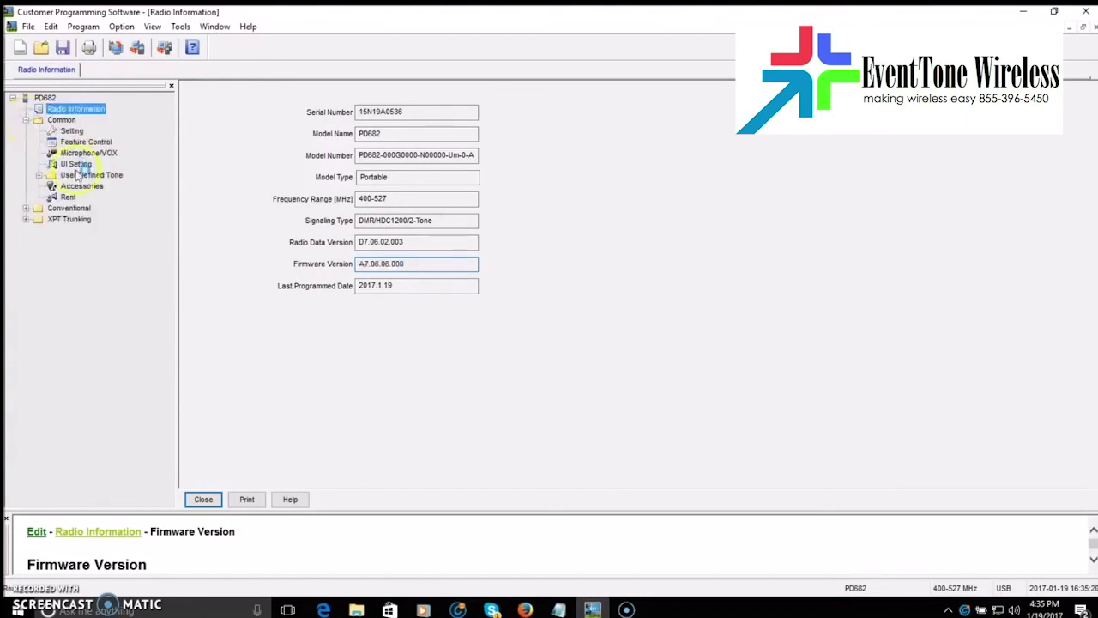
Open Common > Setting and inspect the Radio Alias field
click(72, 130)
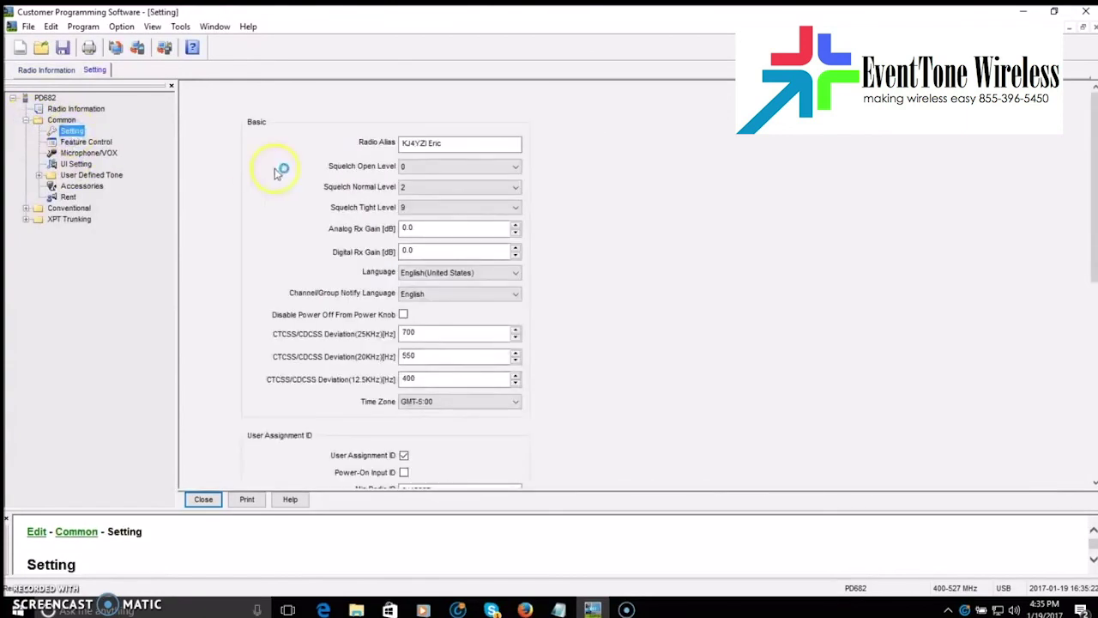
click(455, 144)
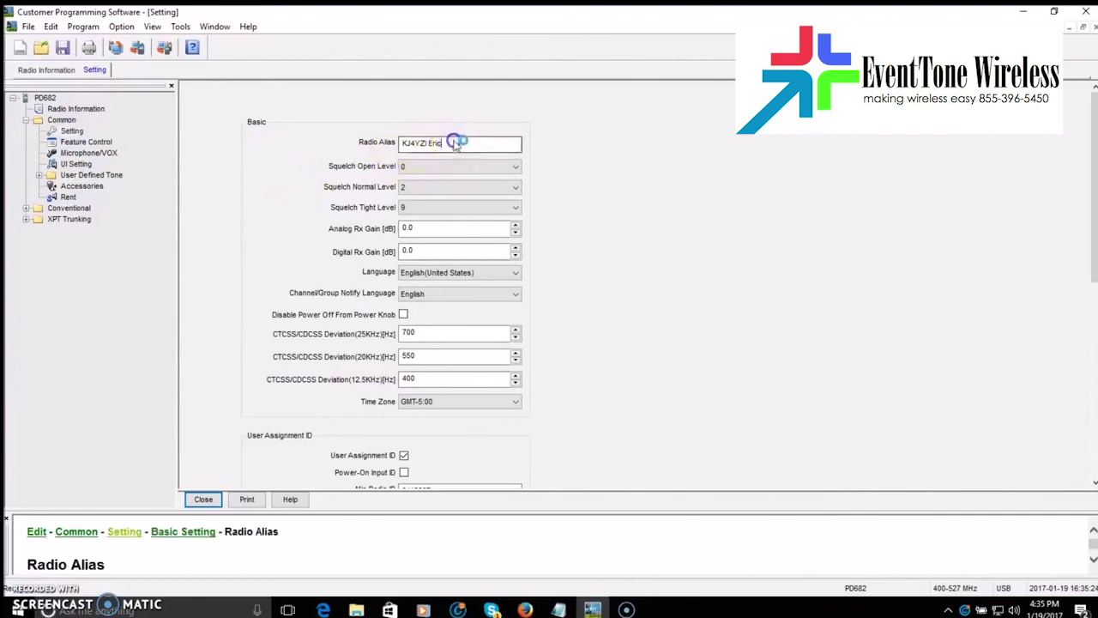
drag(455, 142, 404, 144)
click(454, 144)
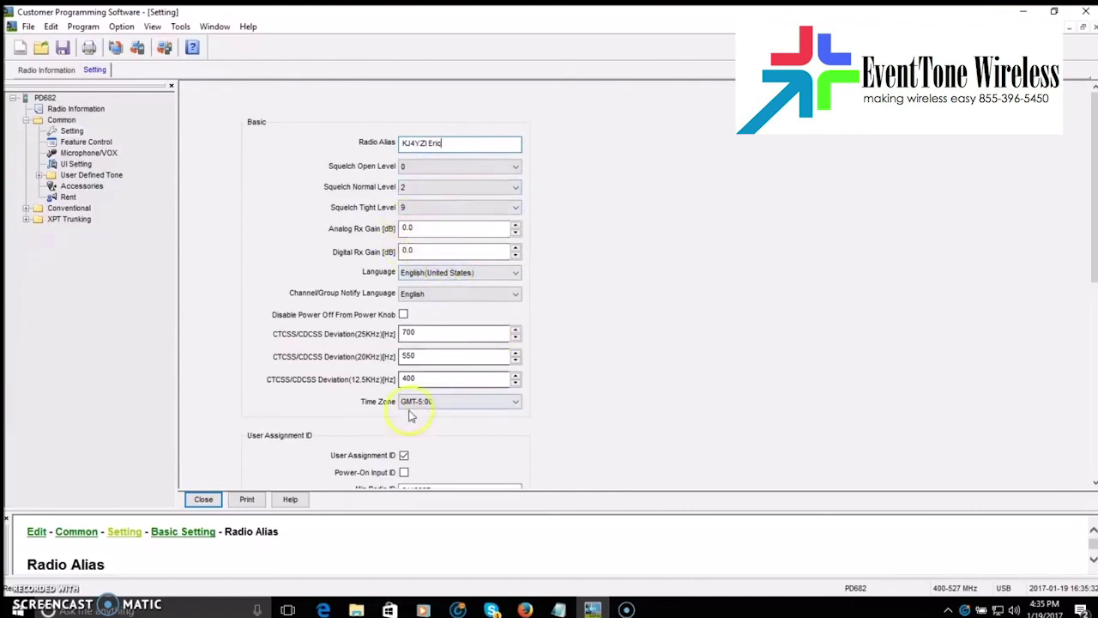
Check the Min/Max Radio ID values, then close the Setting page
drag(1095, 176, 1096, 293)
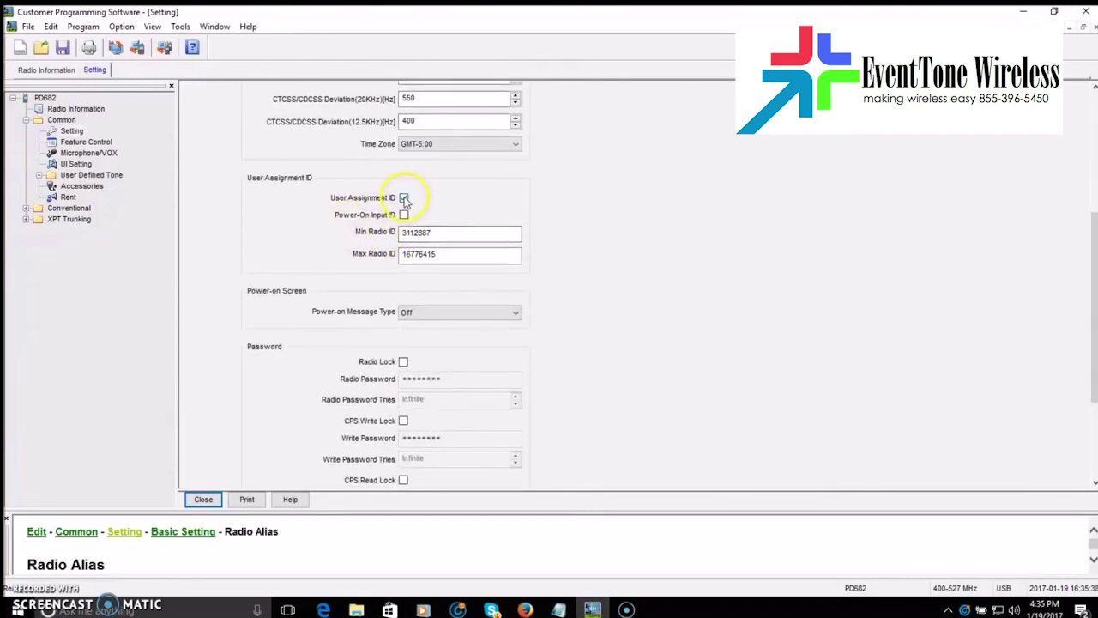
double_click(436, 233)
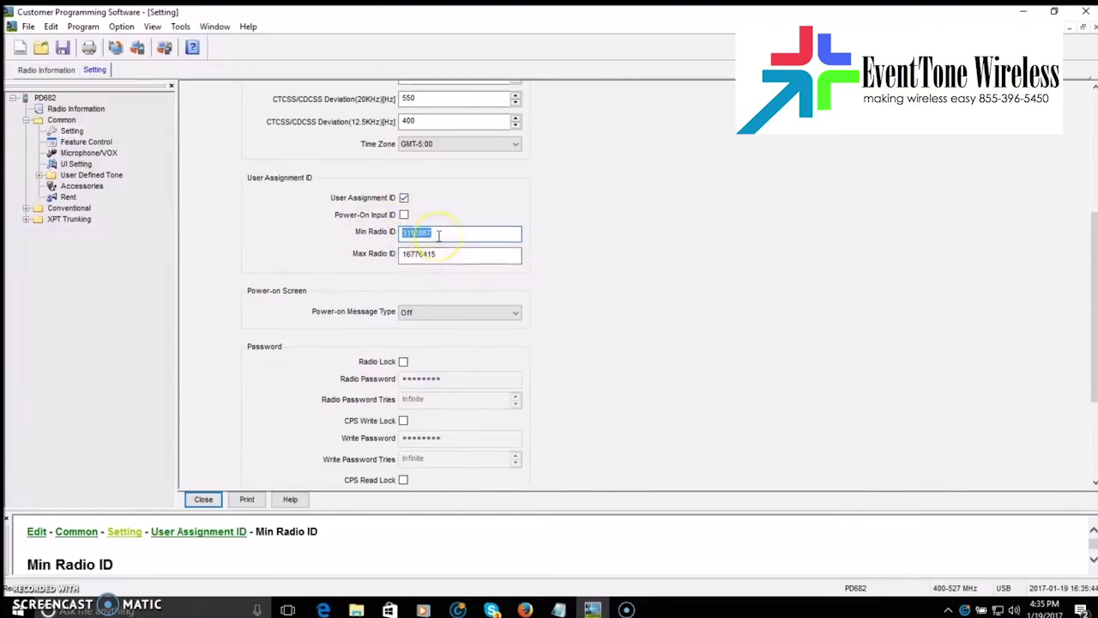
click(438, 234)
drag(1094, 312, 1096, 384)
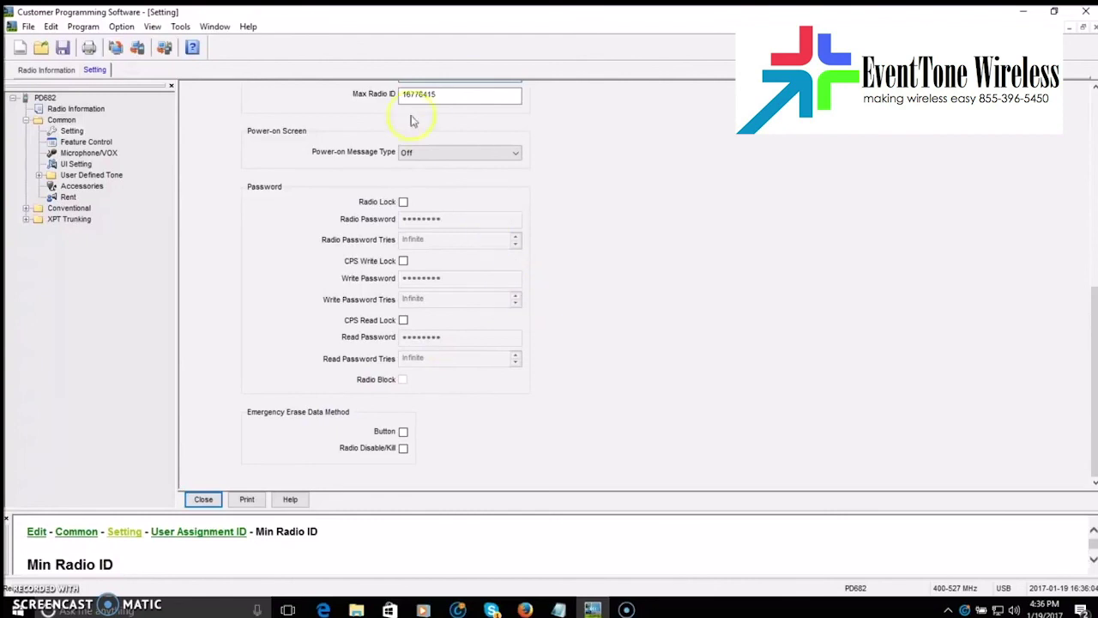
click(205, 500)
Close Radio Information and open Conventional > General Setting > Network
click(203, 500)
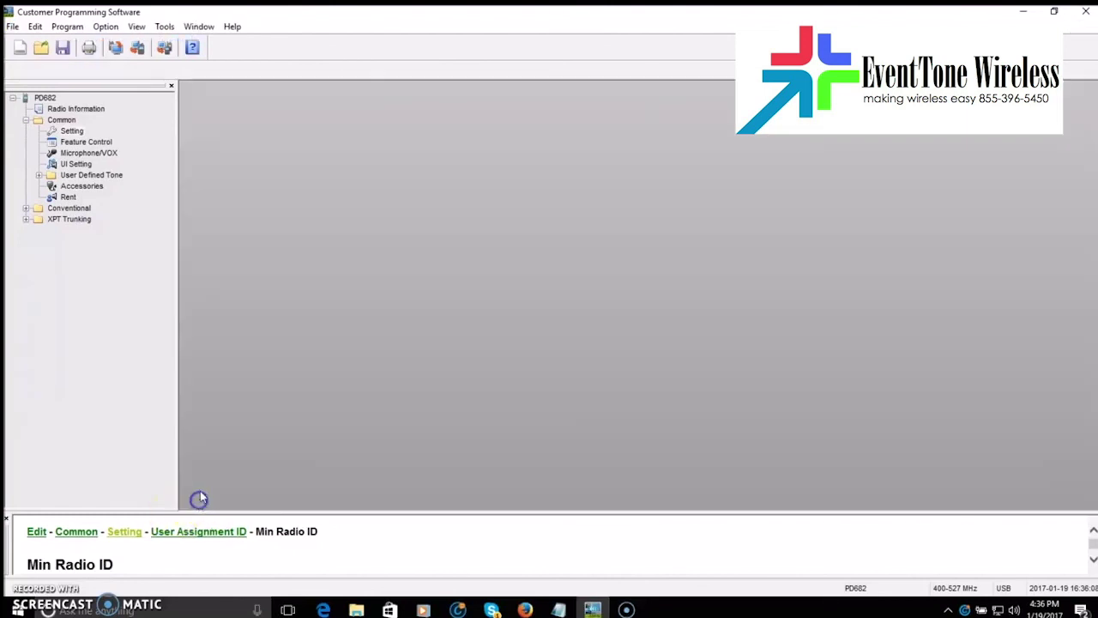
click(26, 207)
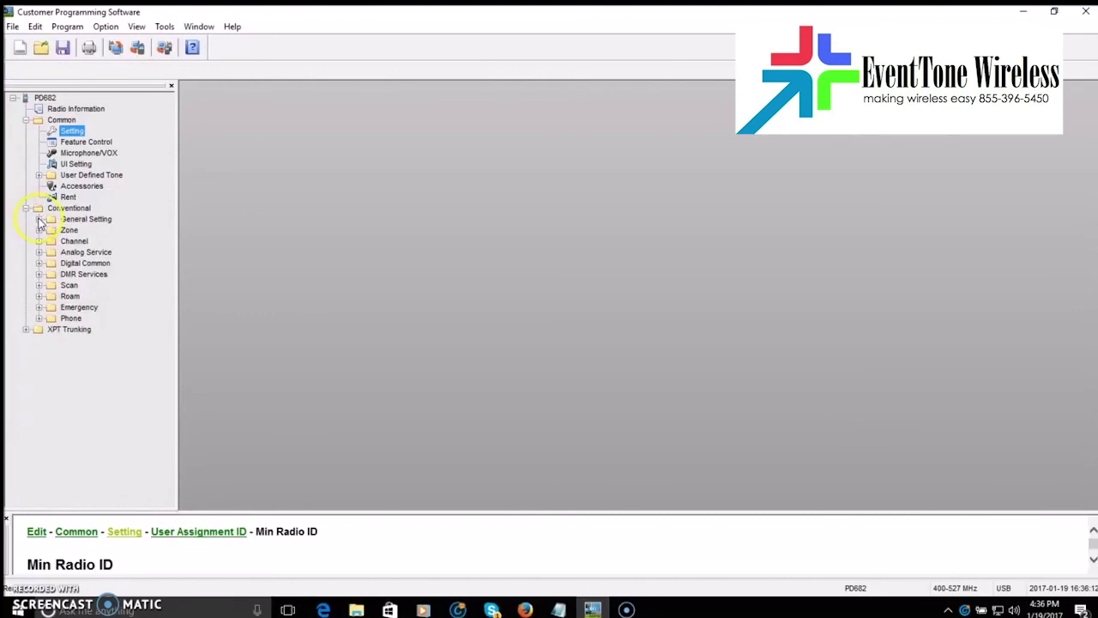
click(38, 219)
click(88, 307)
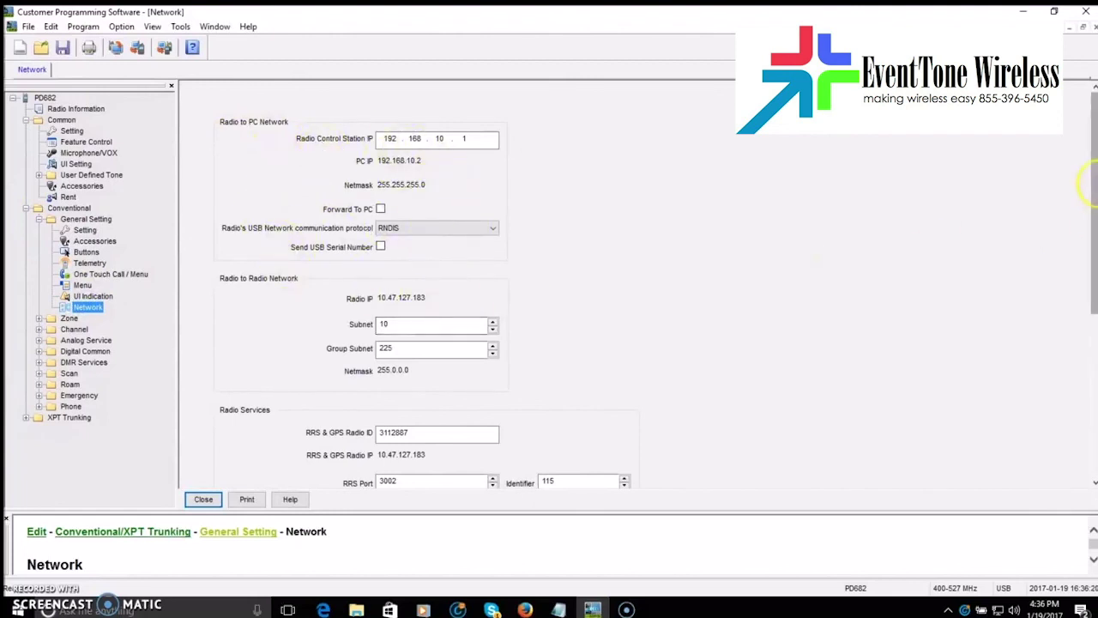
Check the RRS & GPS Radio ID under Radio Services, then close the Network page
drag(1091, 191, 1094, 306)
click(403, 219)
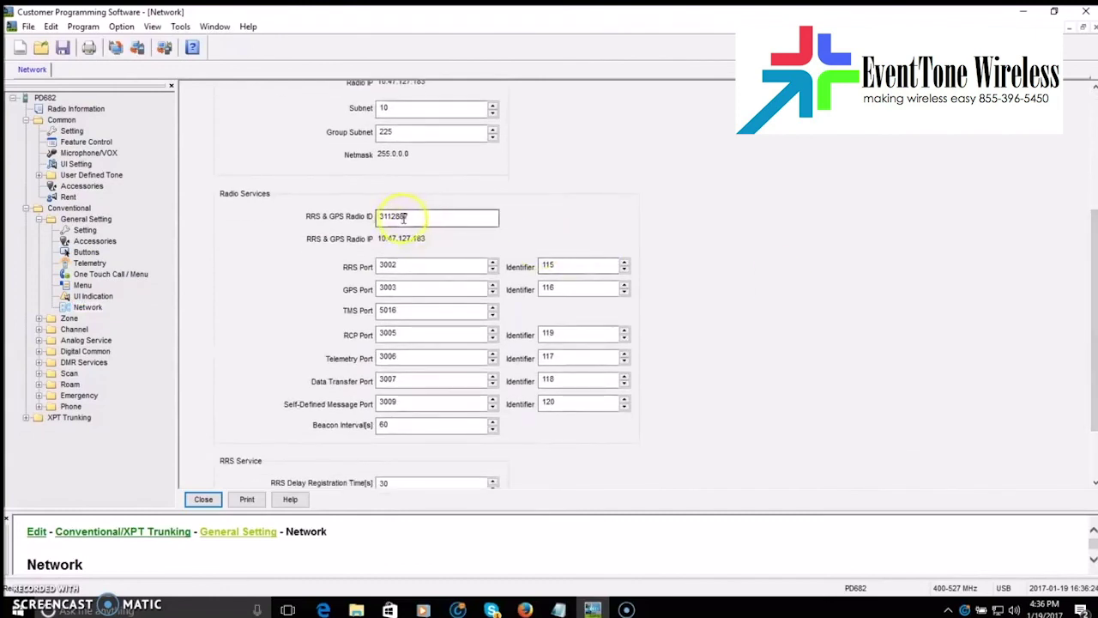
double_click(403, 218)
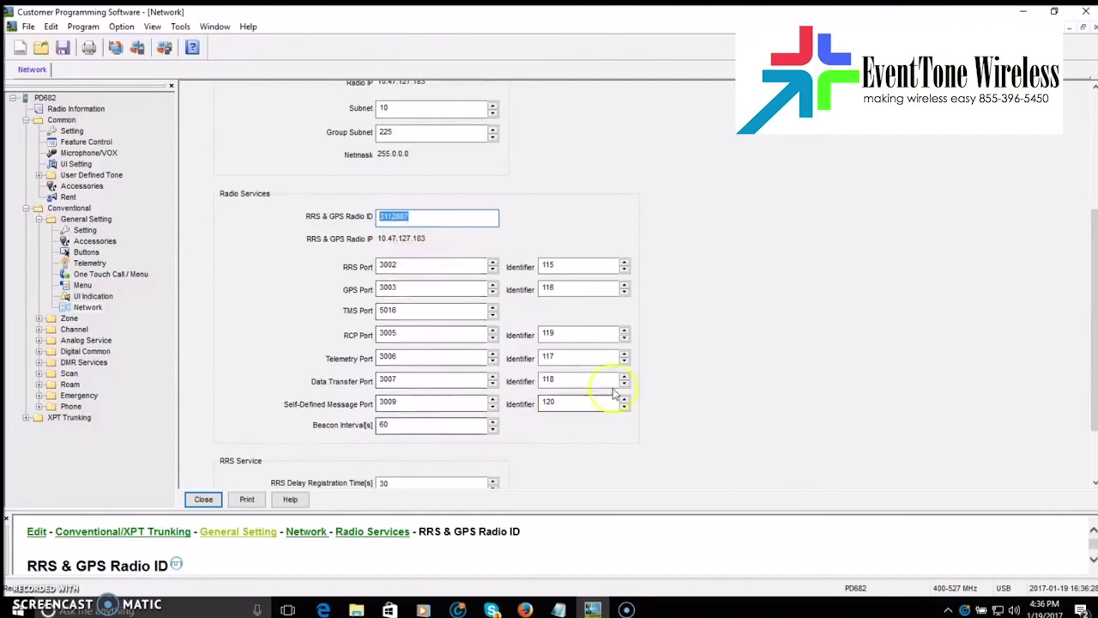
click(773, 292)
drag(1095, 289, 1095, 347)
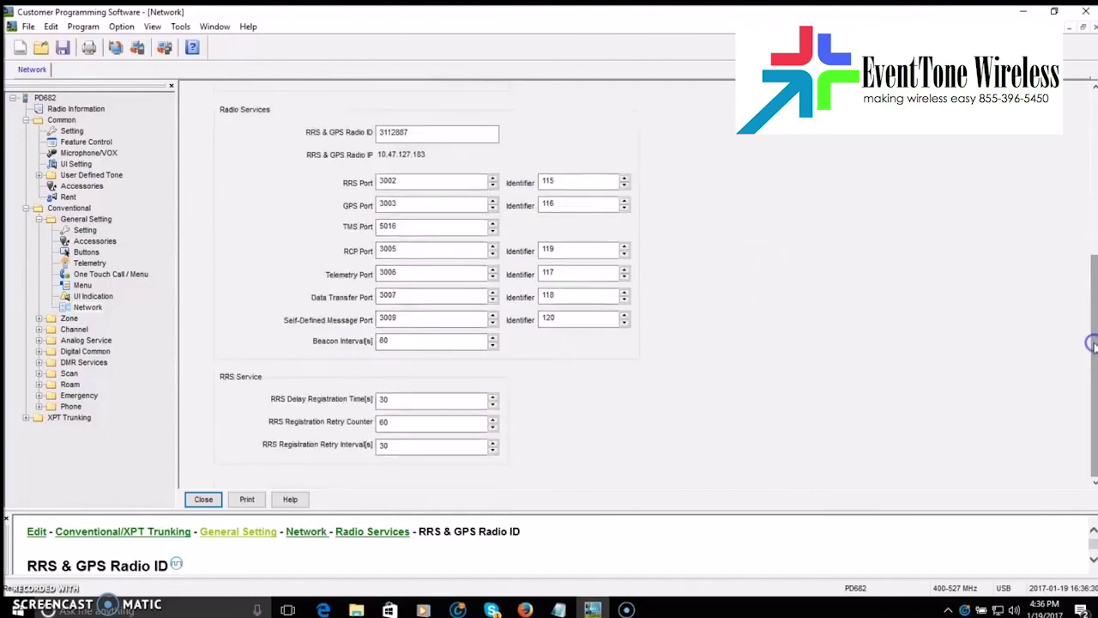
click(731, 330)
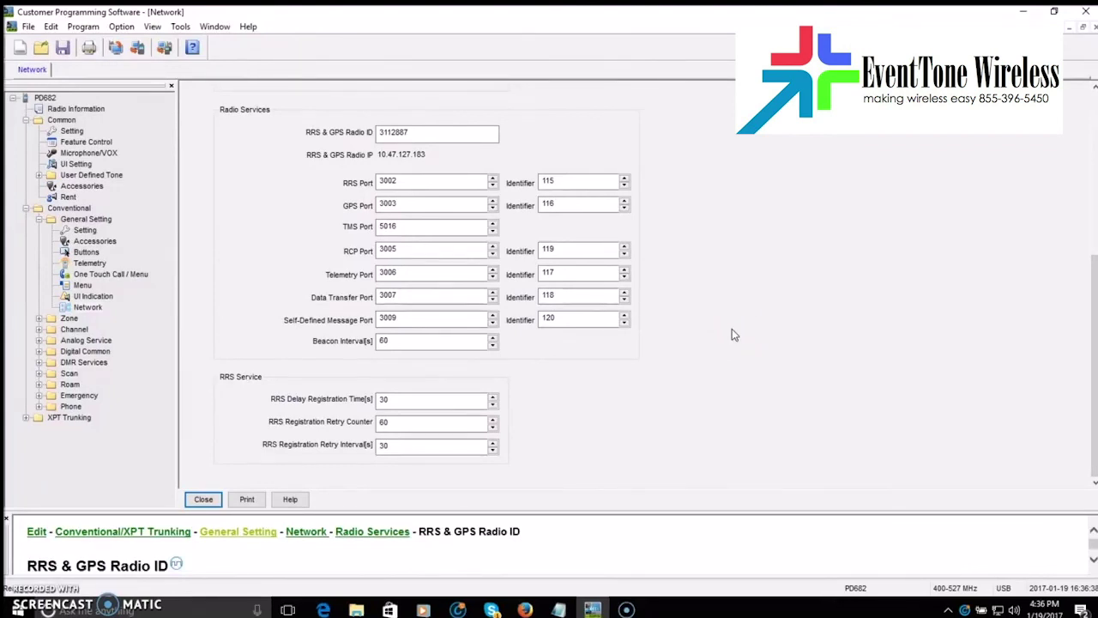
click(203, 500)
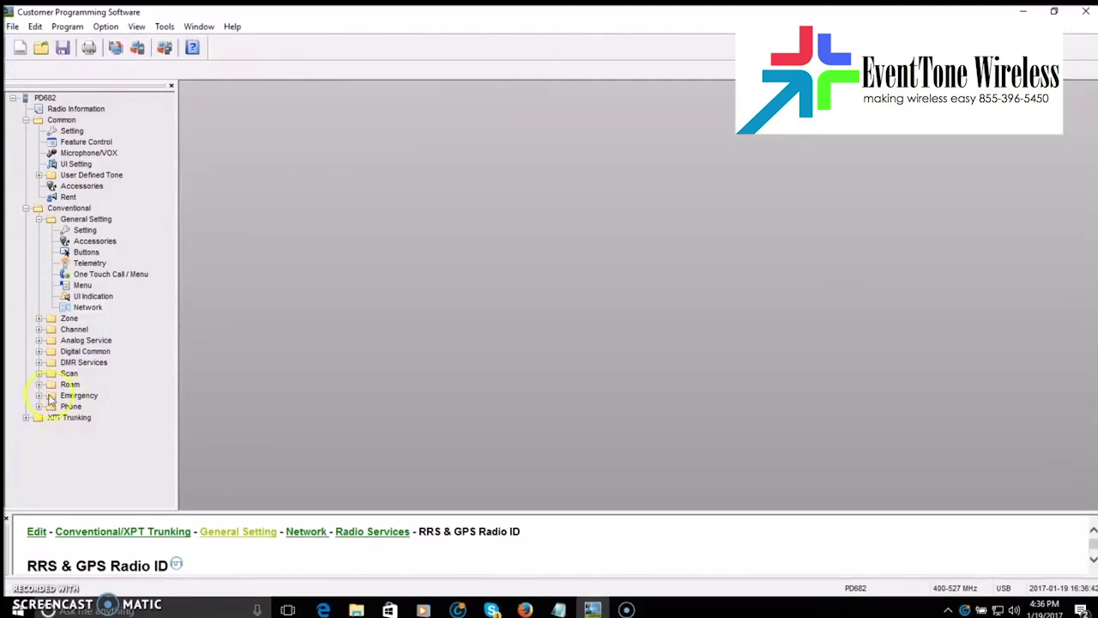
Open Digital Common > Basic, verify the Radio ID [Digital] value, then close the page
click(38, 352)
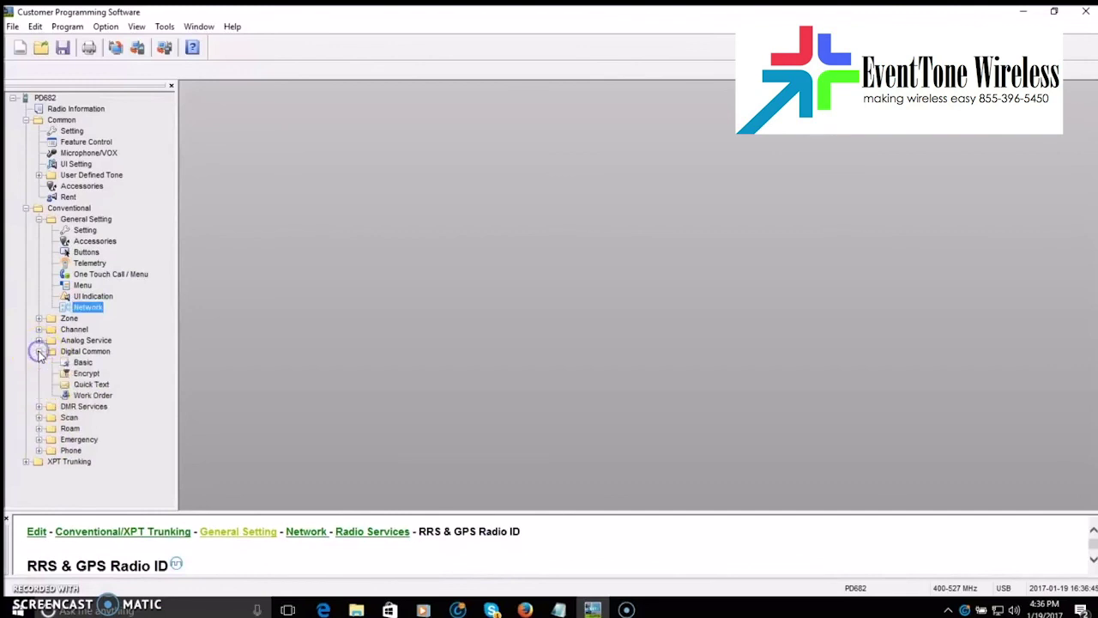
click(81, 363)
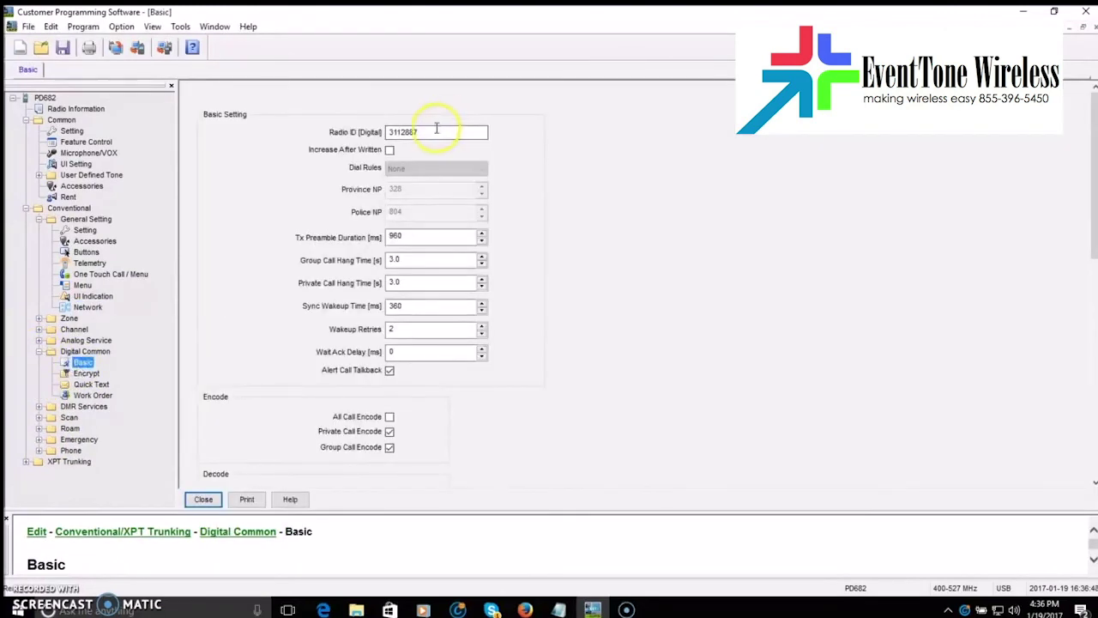
click(438, 129)
drag(429, 129, 380, 129)
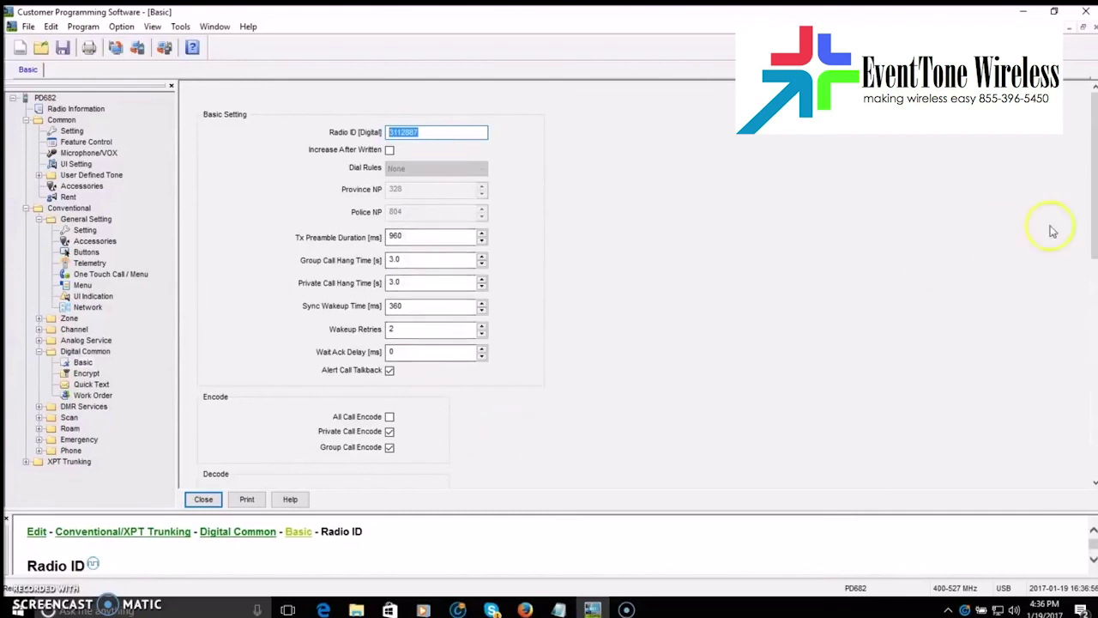
drag(1093, 197, 1093, 407)
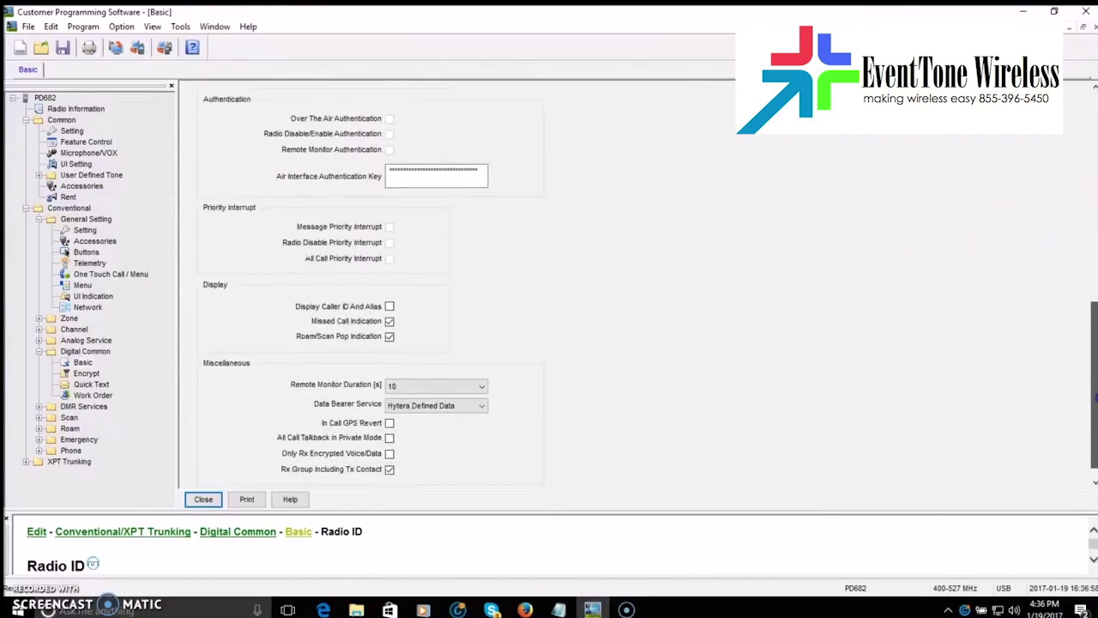
click(204, 498)
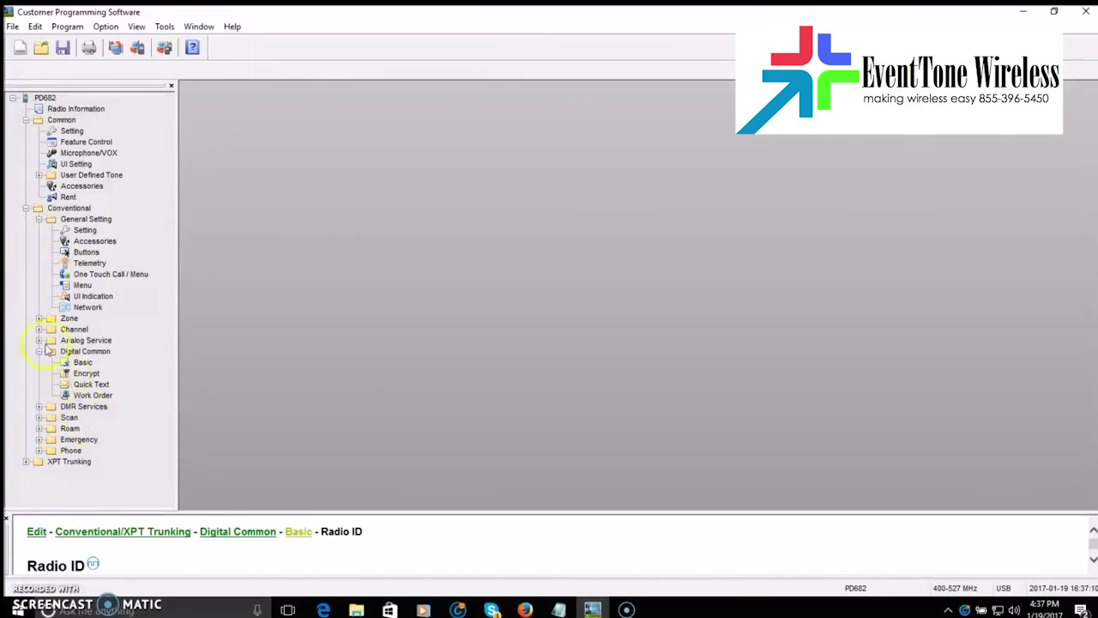
Open DMR Services > Contact and add group contact TAC310 with Call ID 310
click(39, 407)
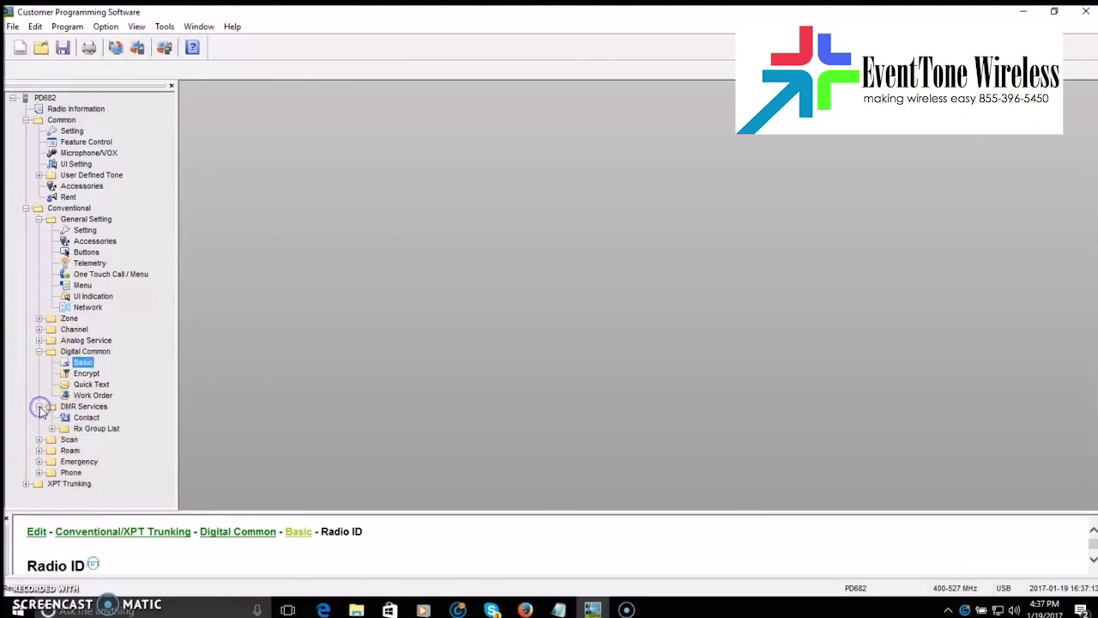
click(85, 418)
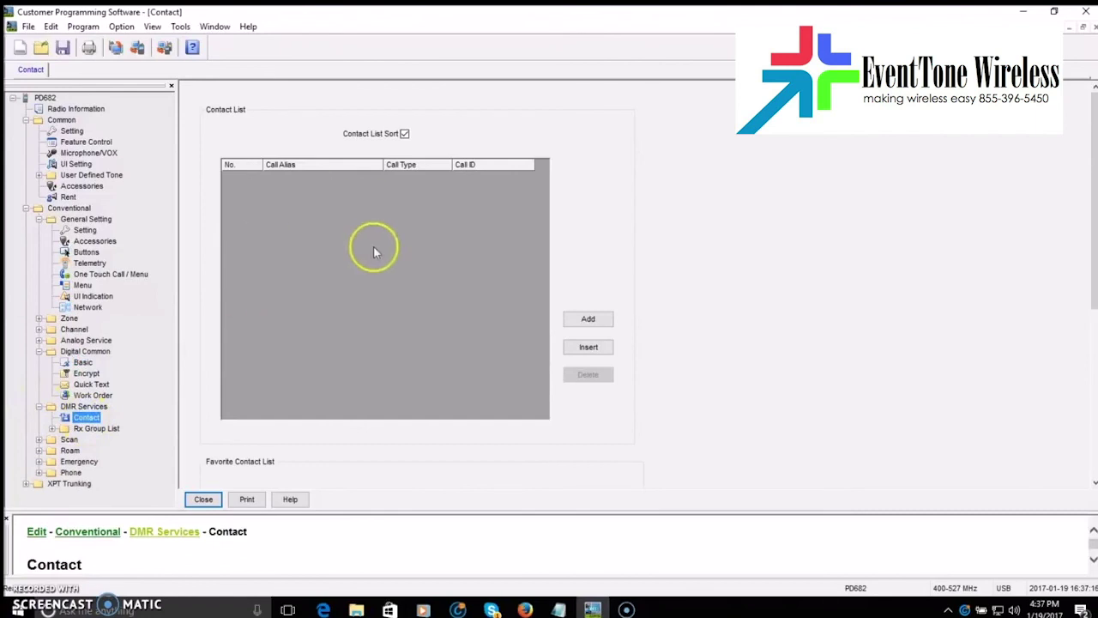
click(588, 318)
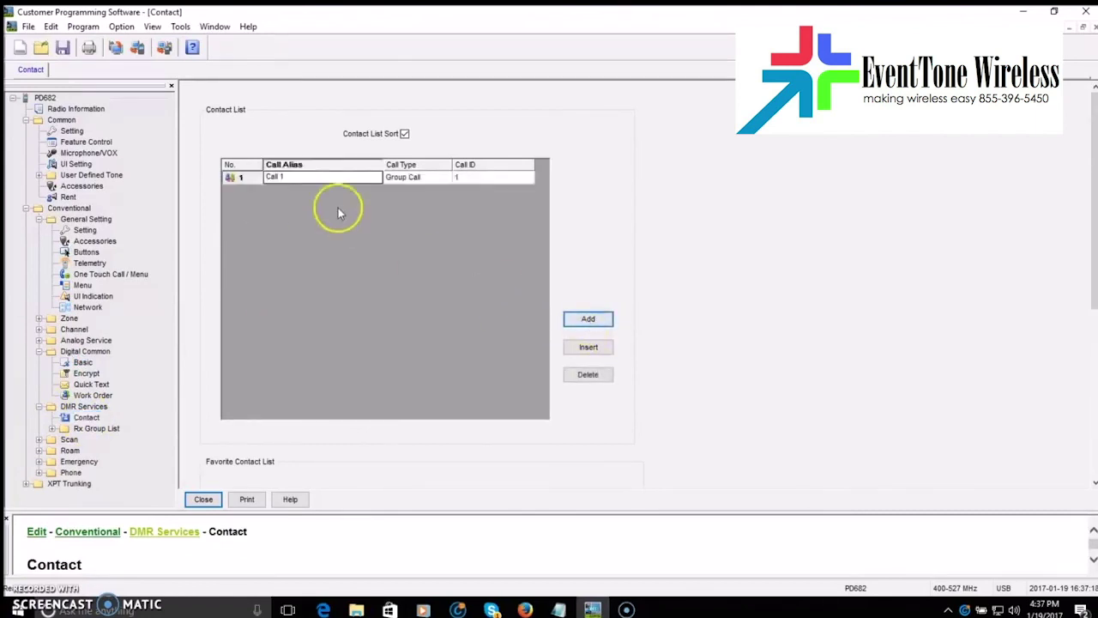
click(299, 181)
text(TAC)
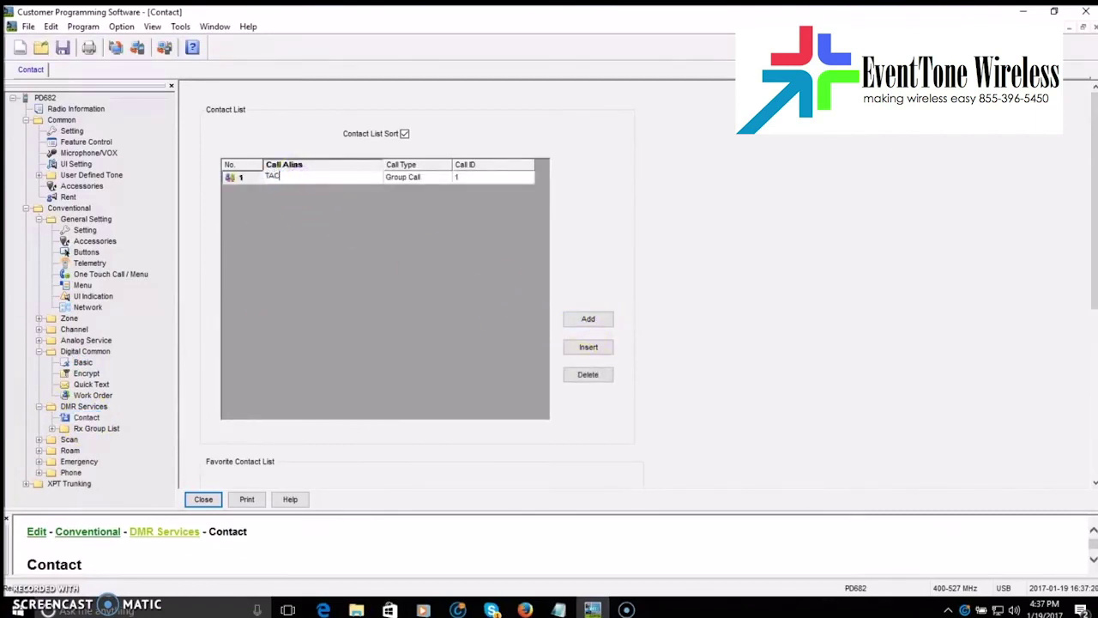
text(310)
click(487, 178)
text(310)
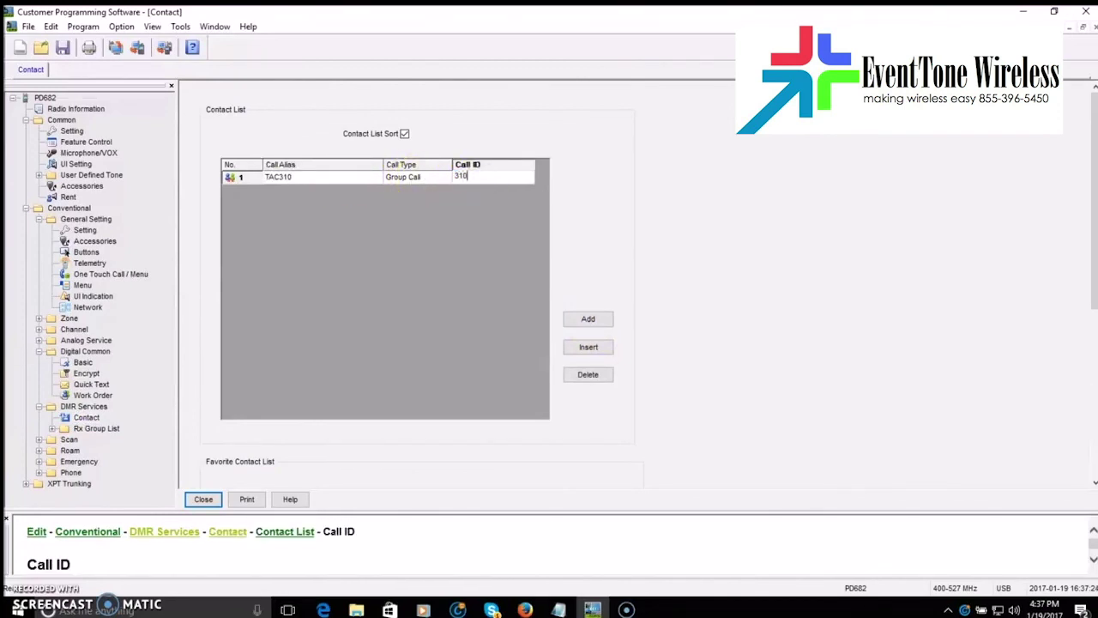
Add group contacts TAC311 (Call ID 311) and BM3148 (Call ID 3148)
click(588, 318)
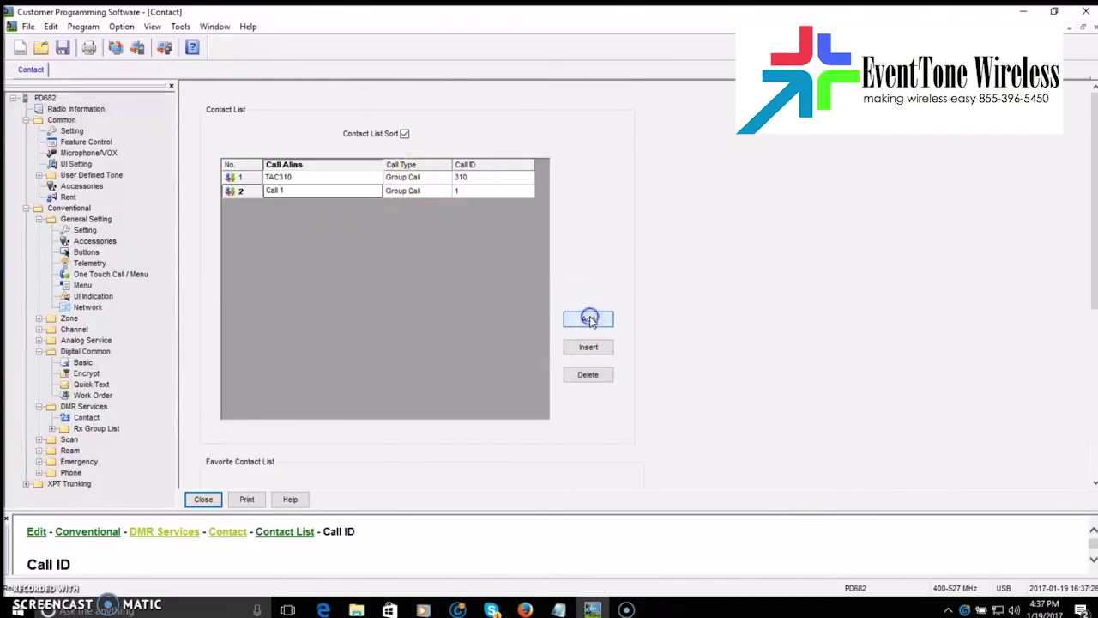
click(284, 188)
text(T)
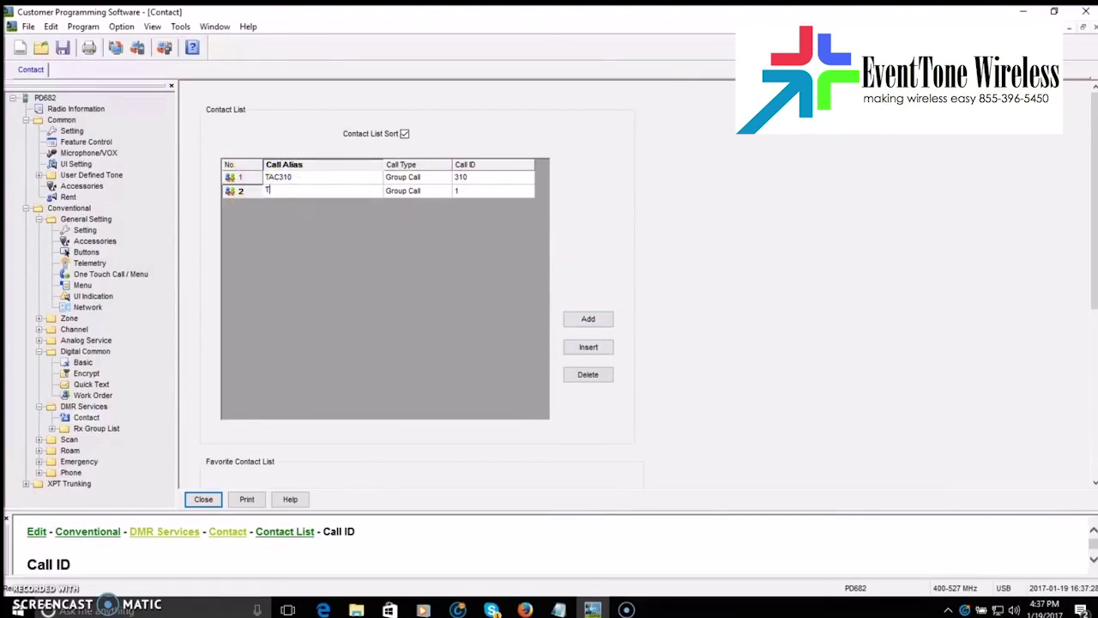
text(AC311)
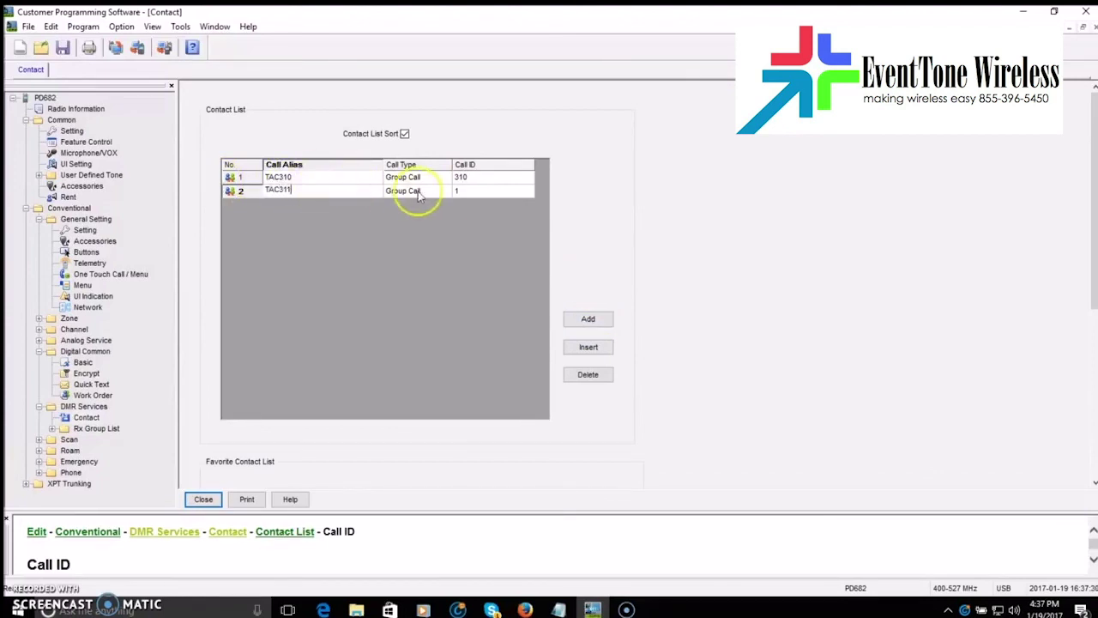
click(472, 195)
text(311)
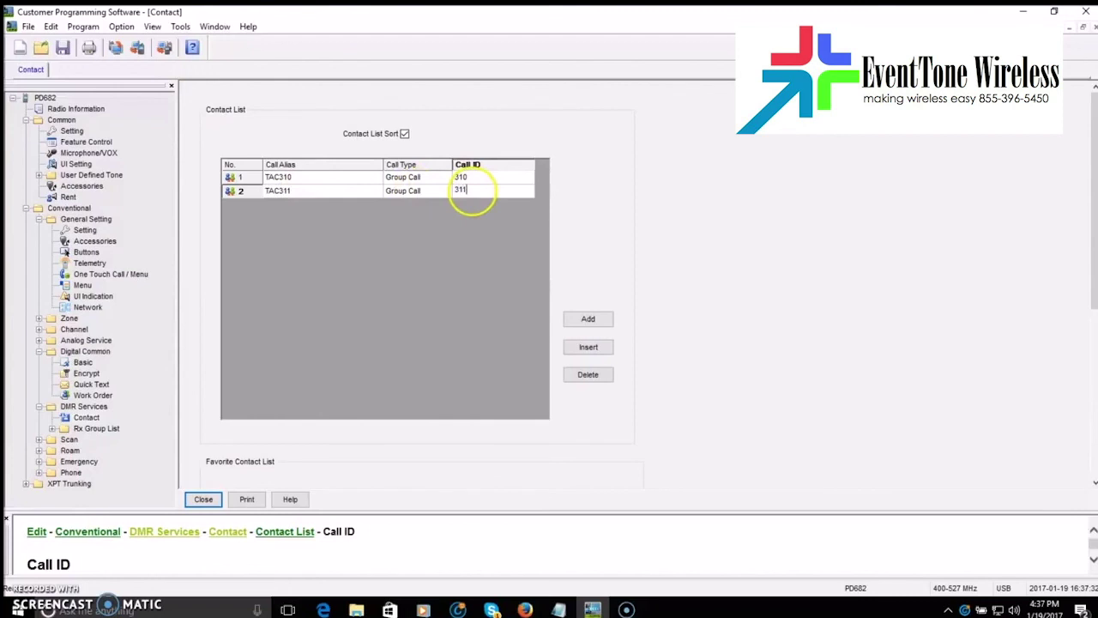
click(587, 318)
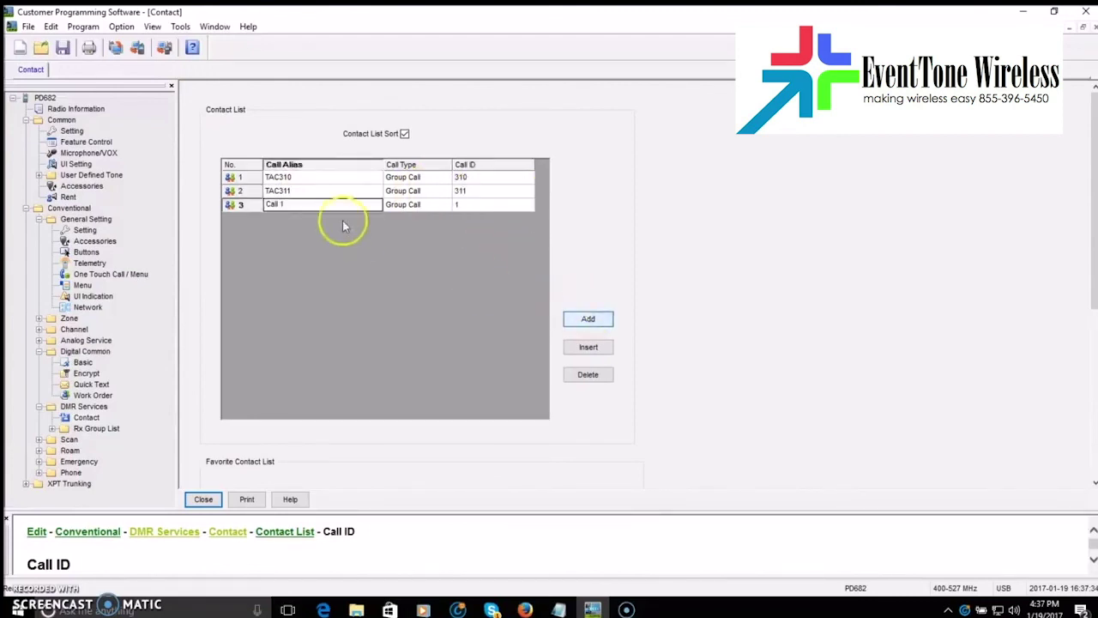
double_click(312, 212)
text(BM)
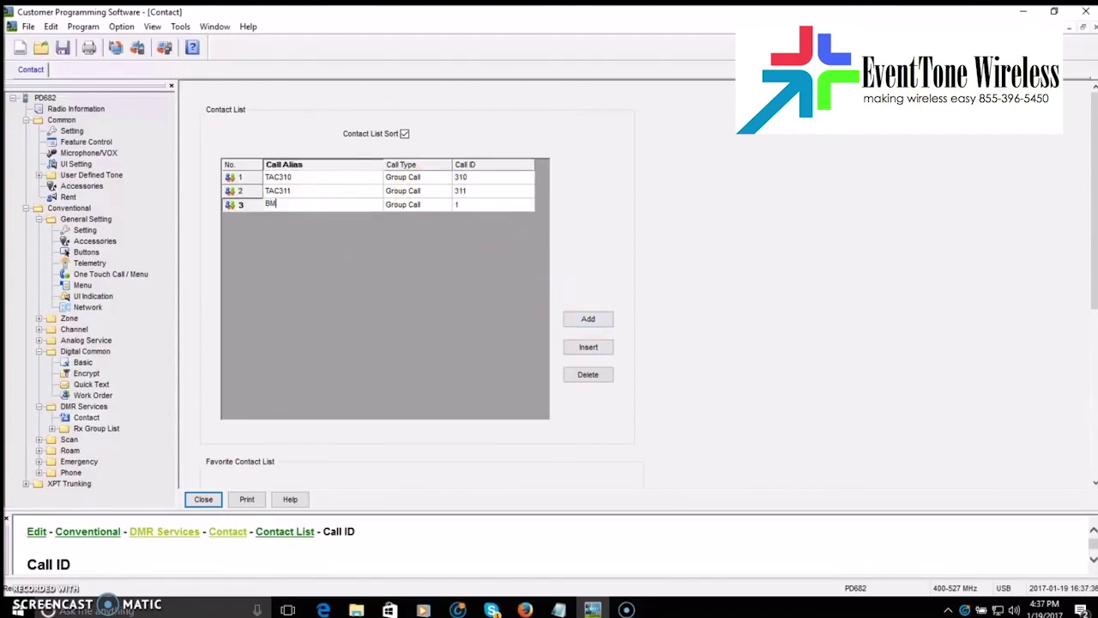
text(3148)
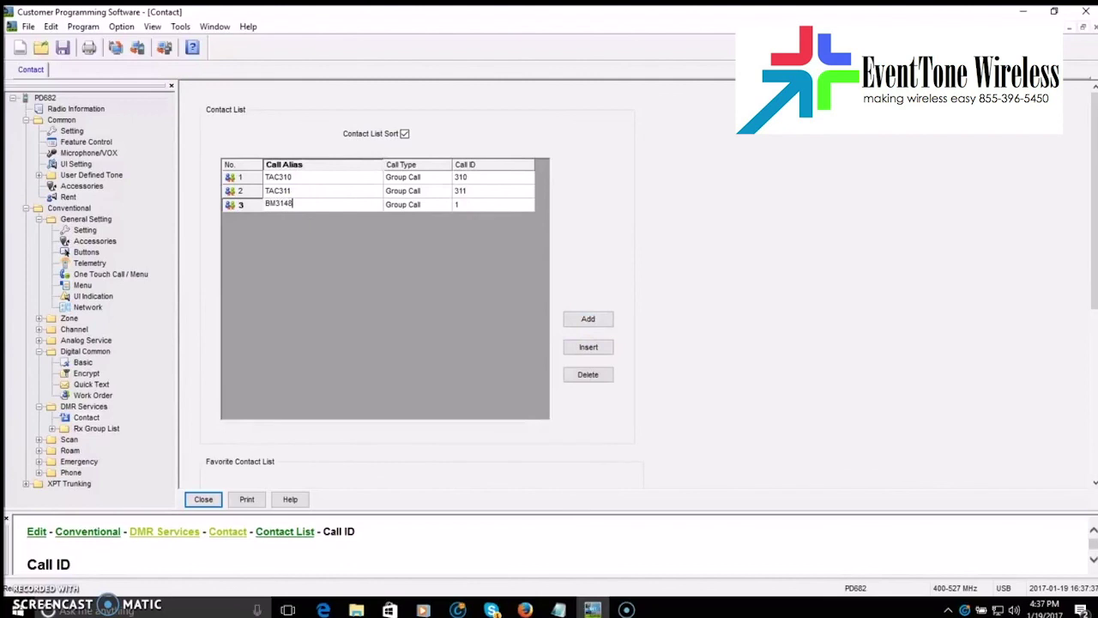
click(486, 206)
text(3148)
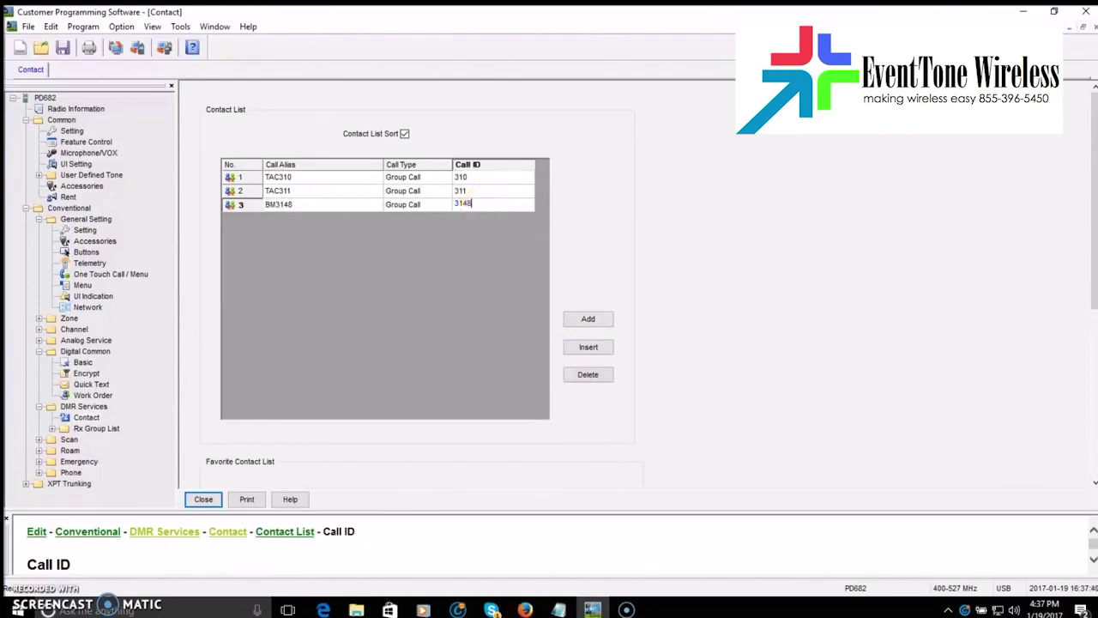
Add a Private Call contact with the operator's callsign and radio ID, then close the list
click(587, 319)
click(299, 217)
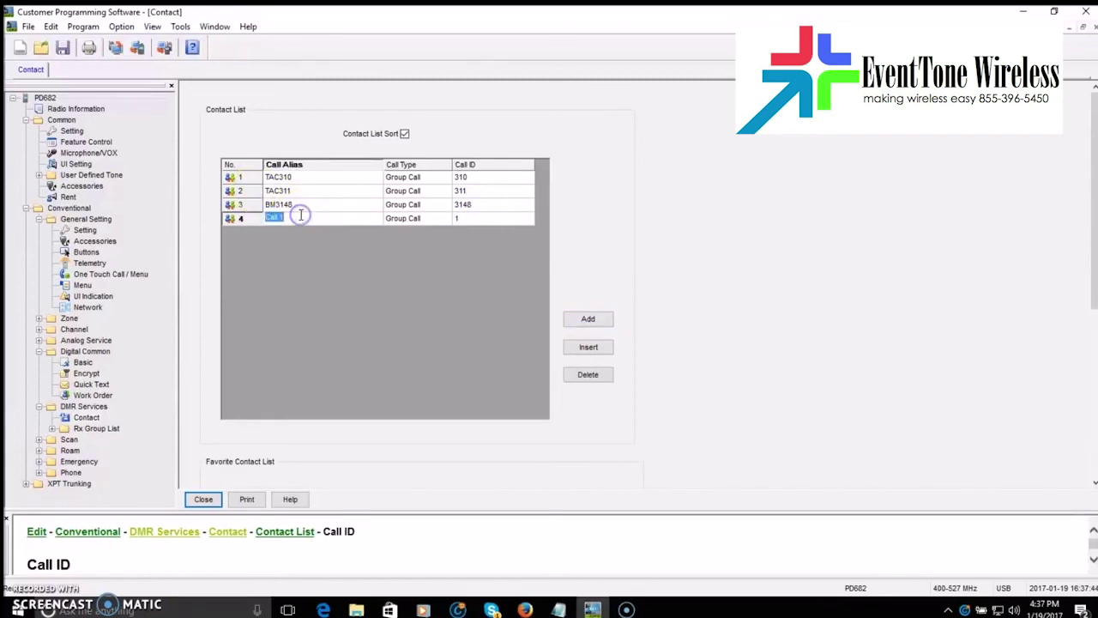
text(KB4OVL)
click(413, 217)
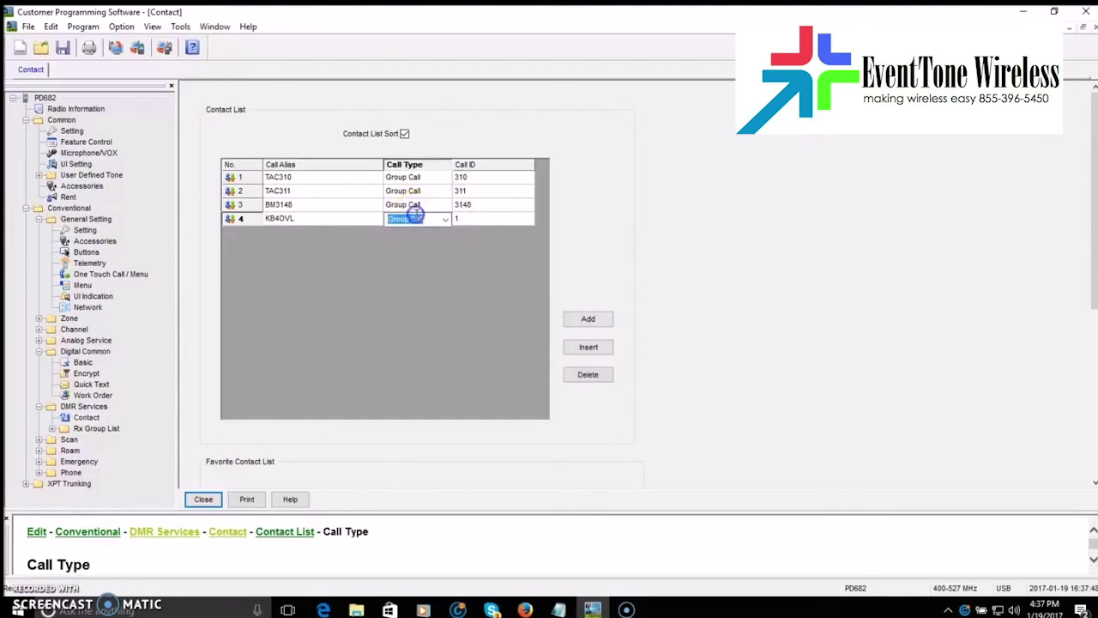
click(448, 220)
click(430, 233)
click(472, 223)
text(31)
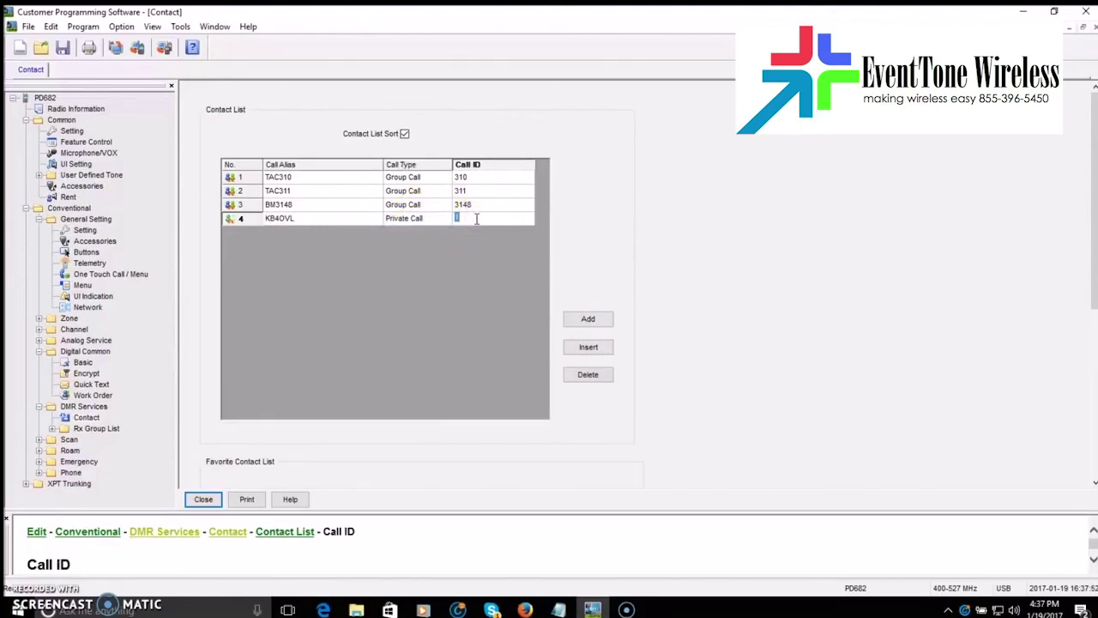
text(18877)
click(459, 295)
click(204, 500)
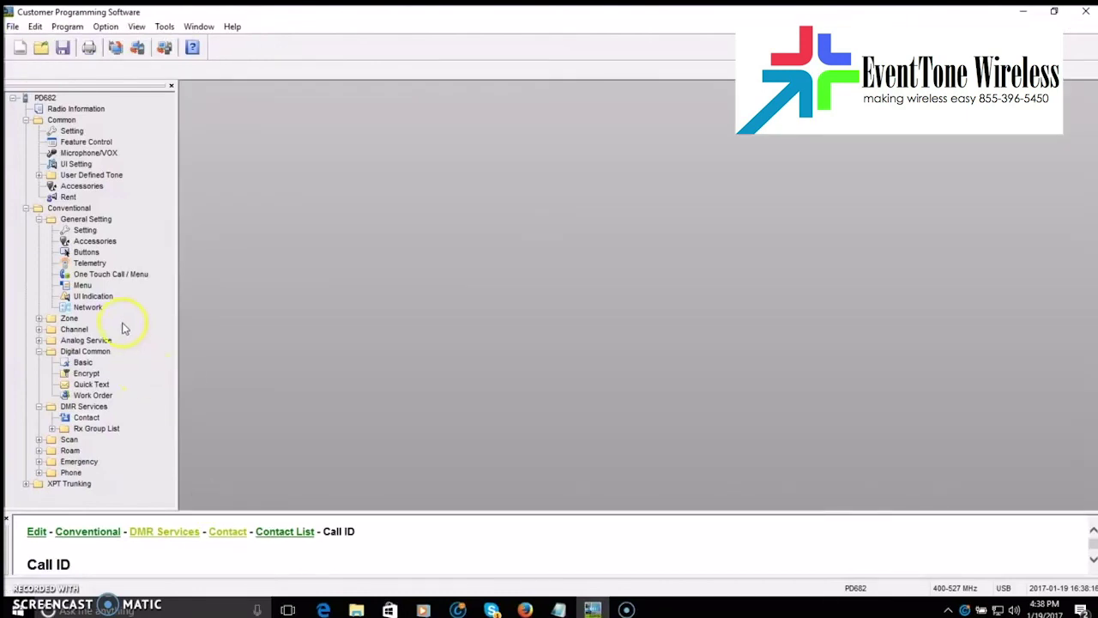
Expand Channel > Digital Channel and open CH D3's settings
click(38, 330)
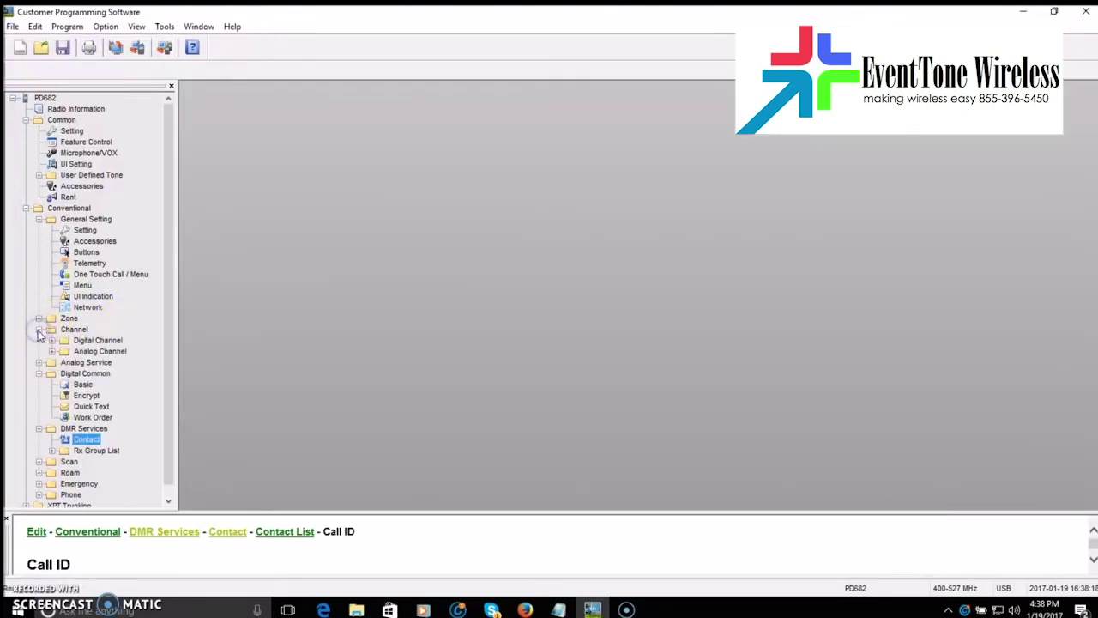
click(51, 340)
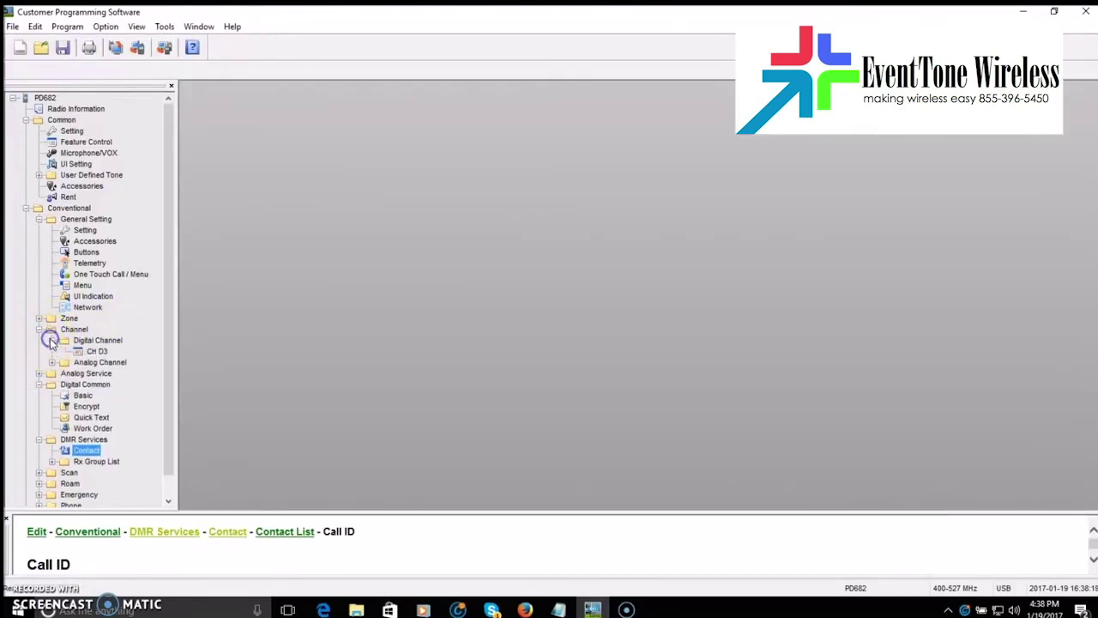
double_click(95, 352)
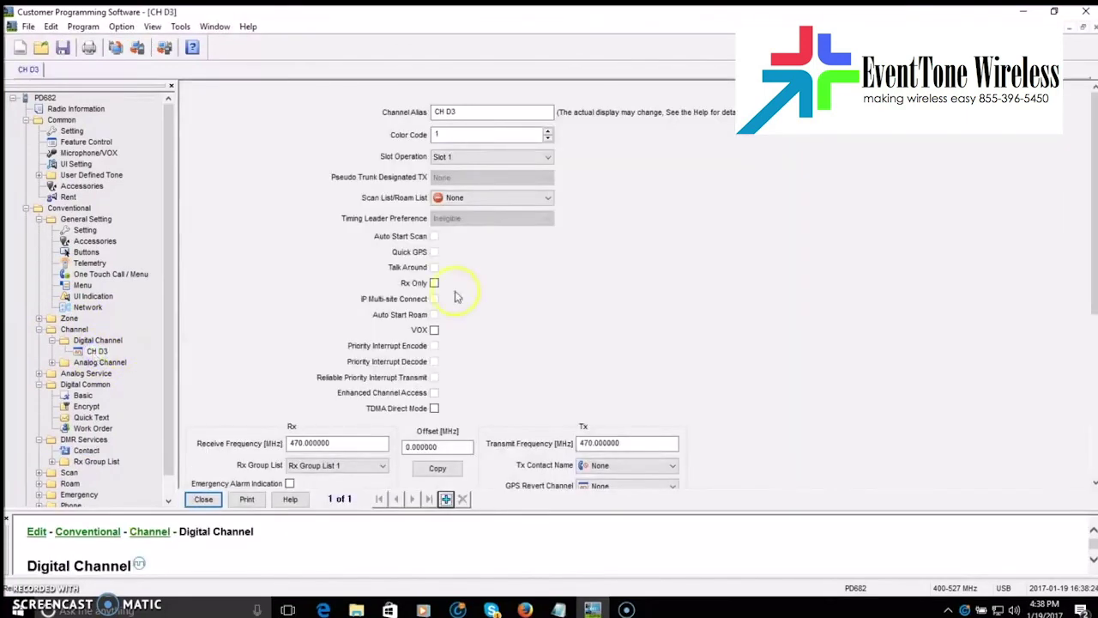
Rename channel CH D3's alias to the operator's callsign
drag(1093, 241, 1095, 215)
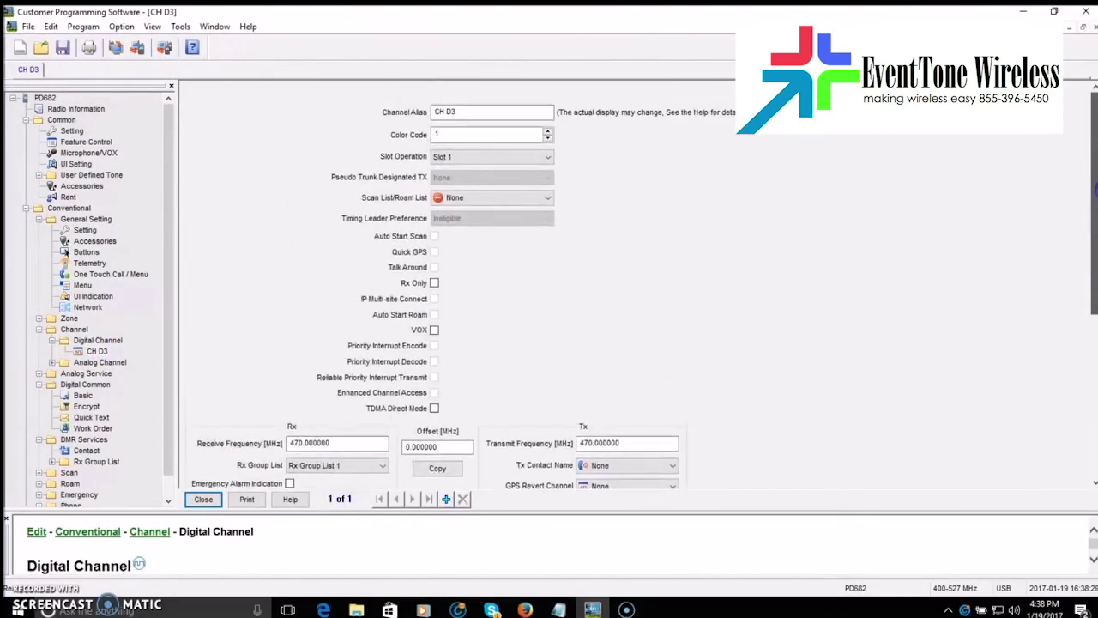
click(467, 107)
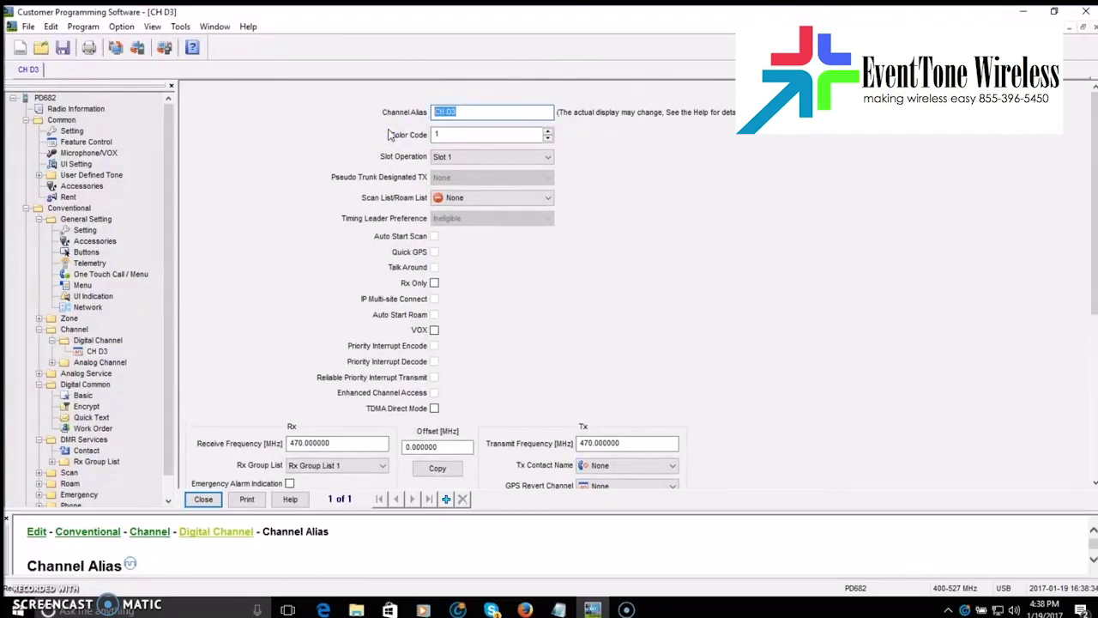
text(K4CPJ)
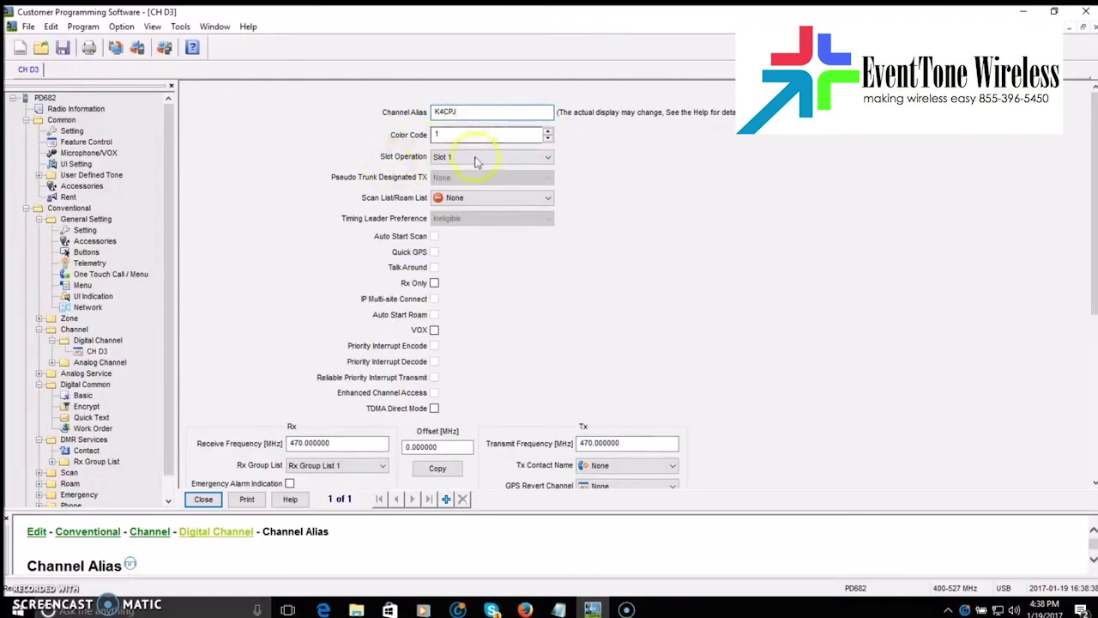
click(548, 158)
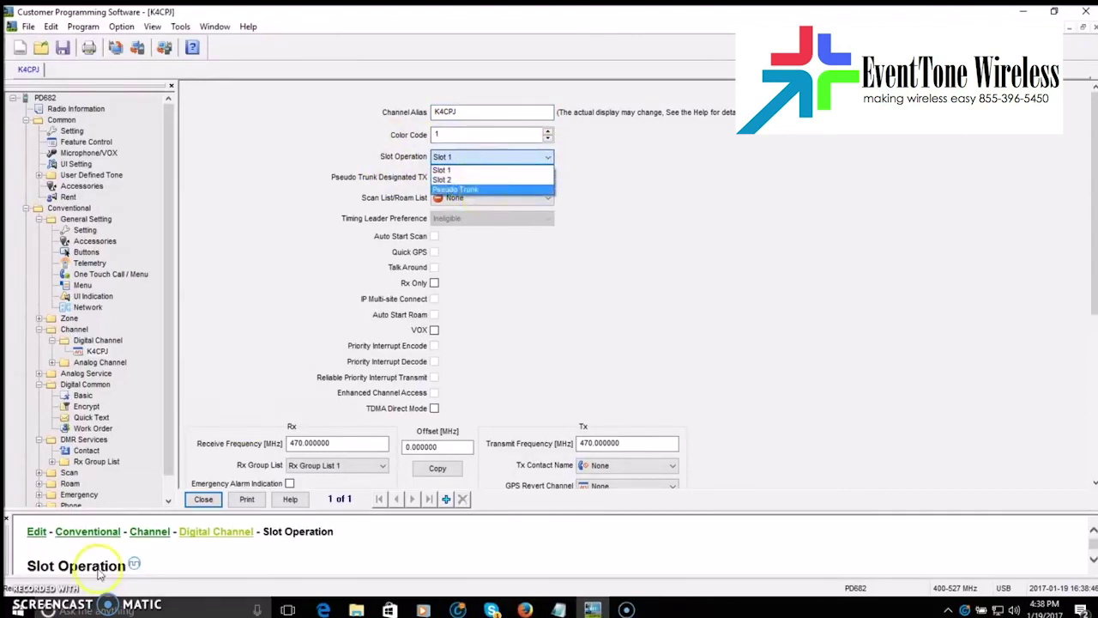
Change the channel's Slot Operation from Slot 1 to Slot 2
click(378, 272)
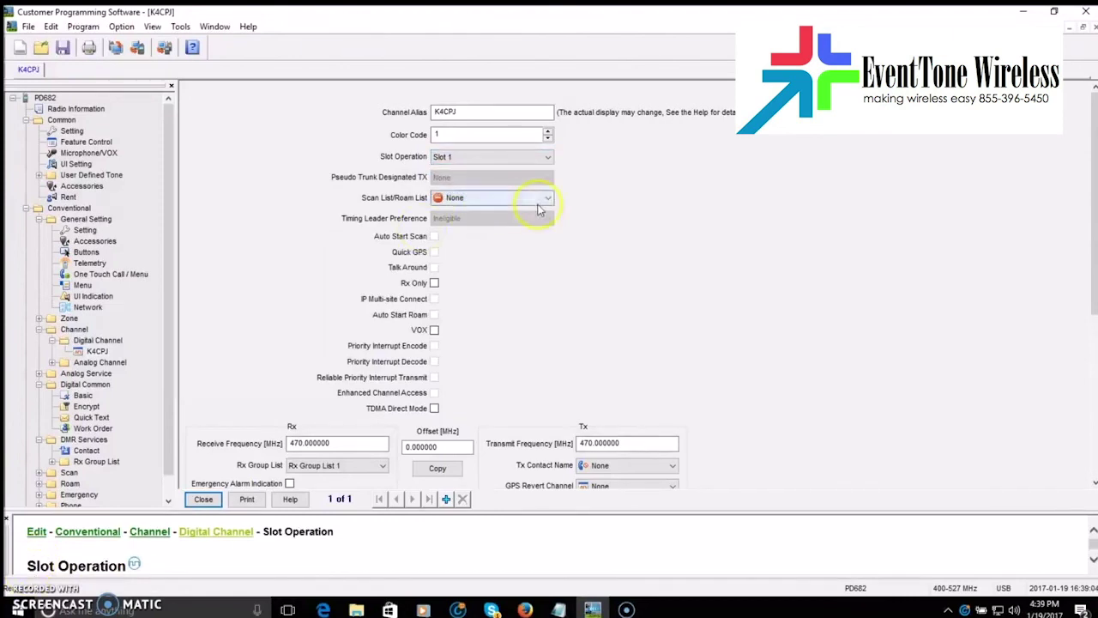
click(548, 158)
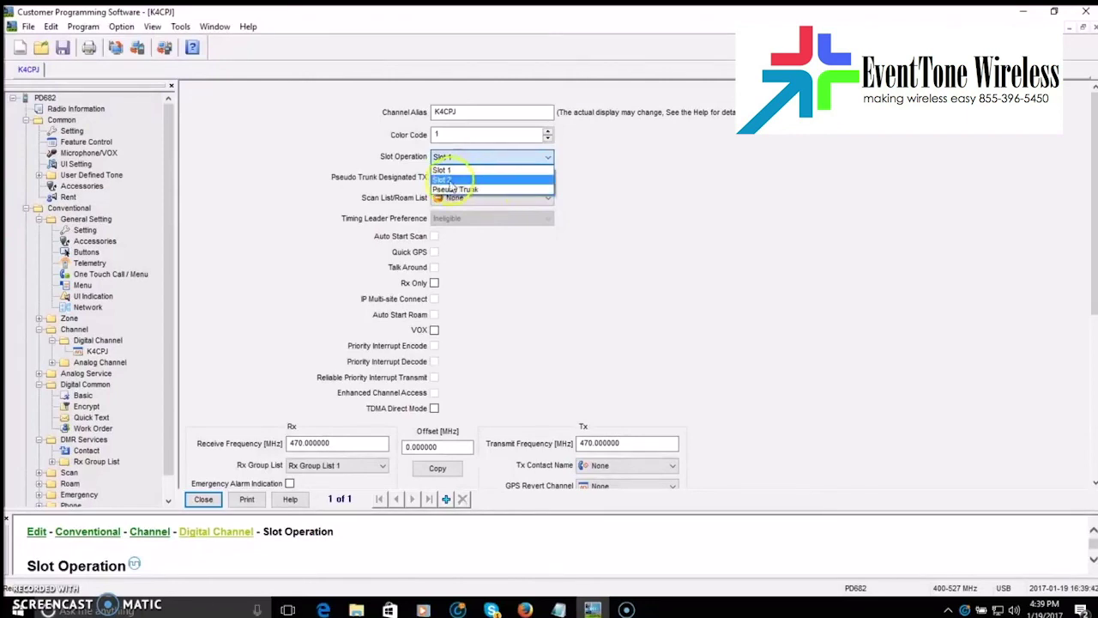
click(491, 181)
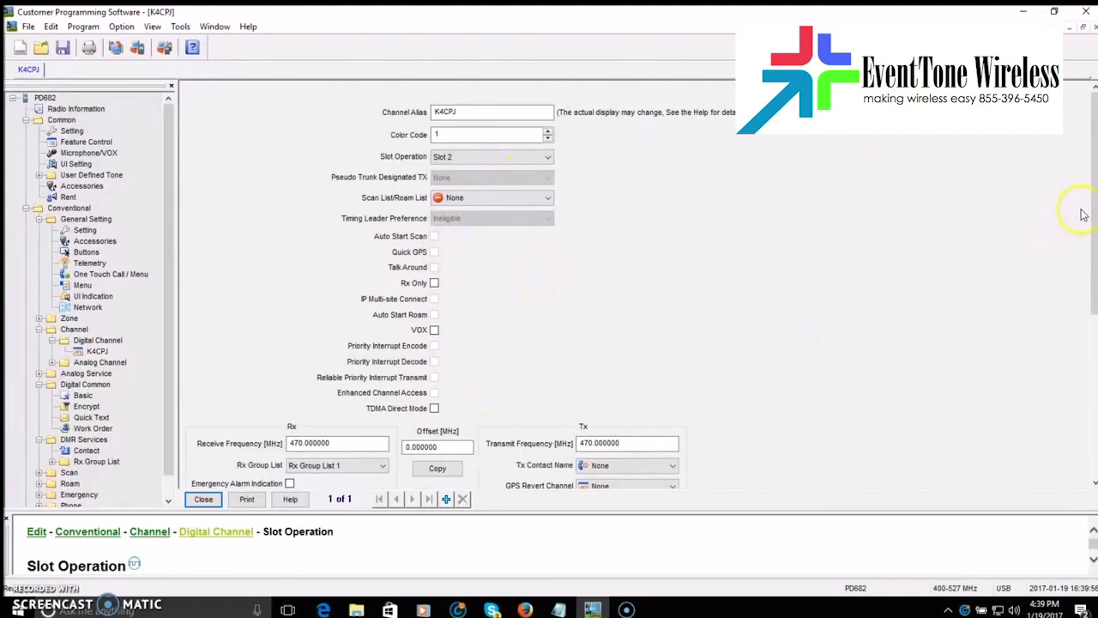
Set receive frequency to 444.325 MHz and transmit frequency to 449.325 MHz
drag(1092, 215, 1093, 296)
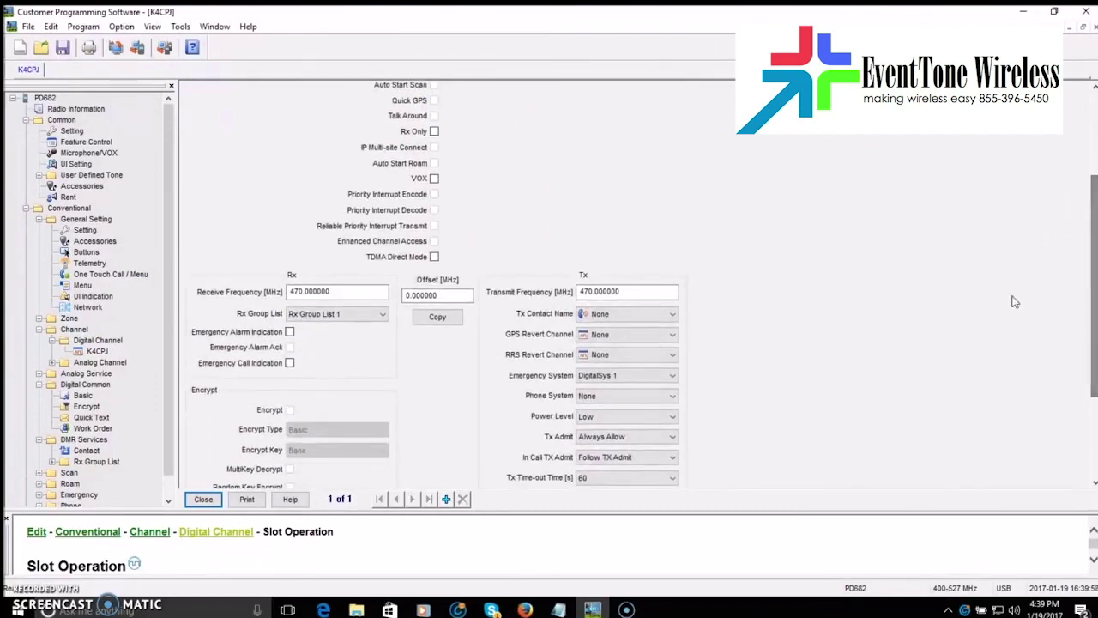
drag(347, 292, 242, 296)
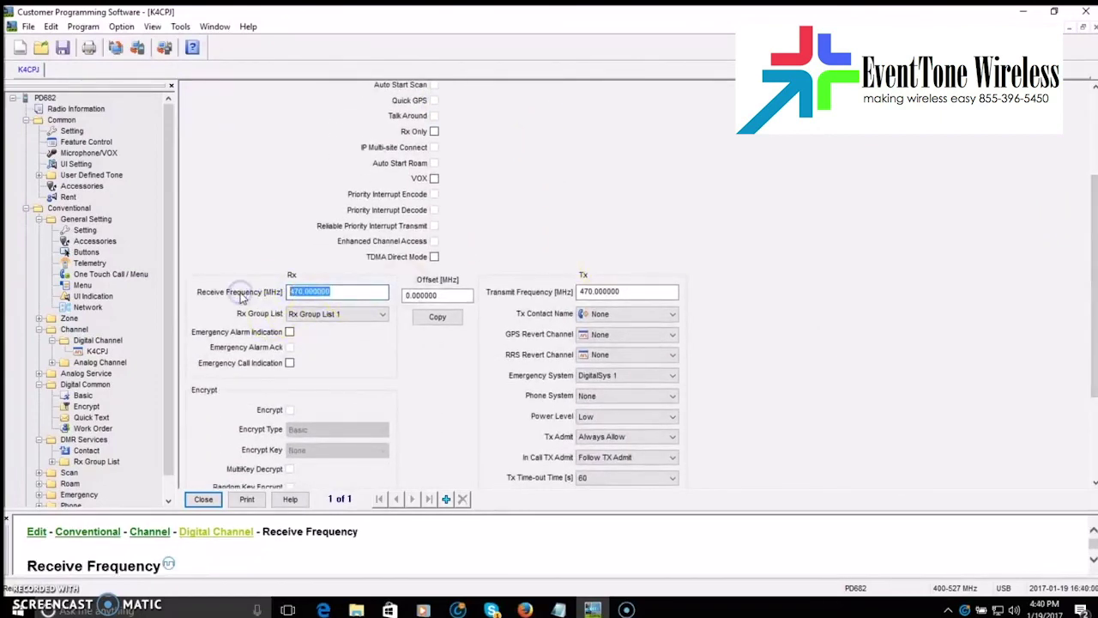
text(444.325)
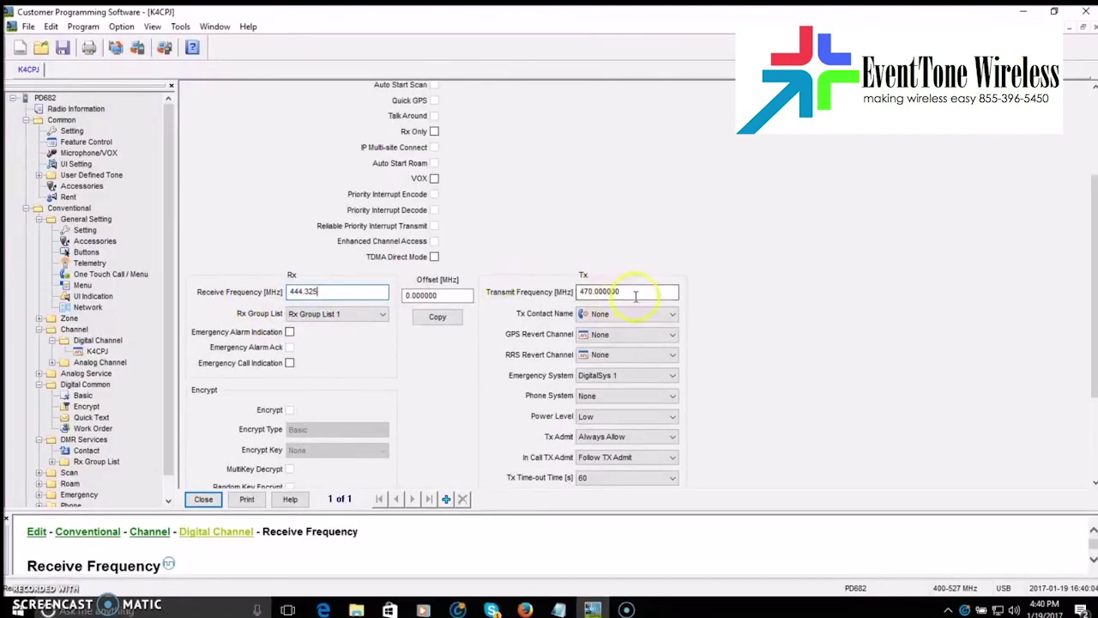
drag(637, 292, 569, 291)
text(449.325)
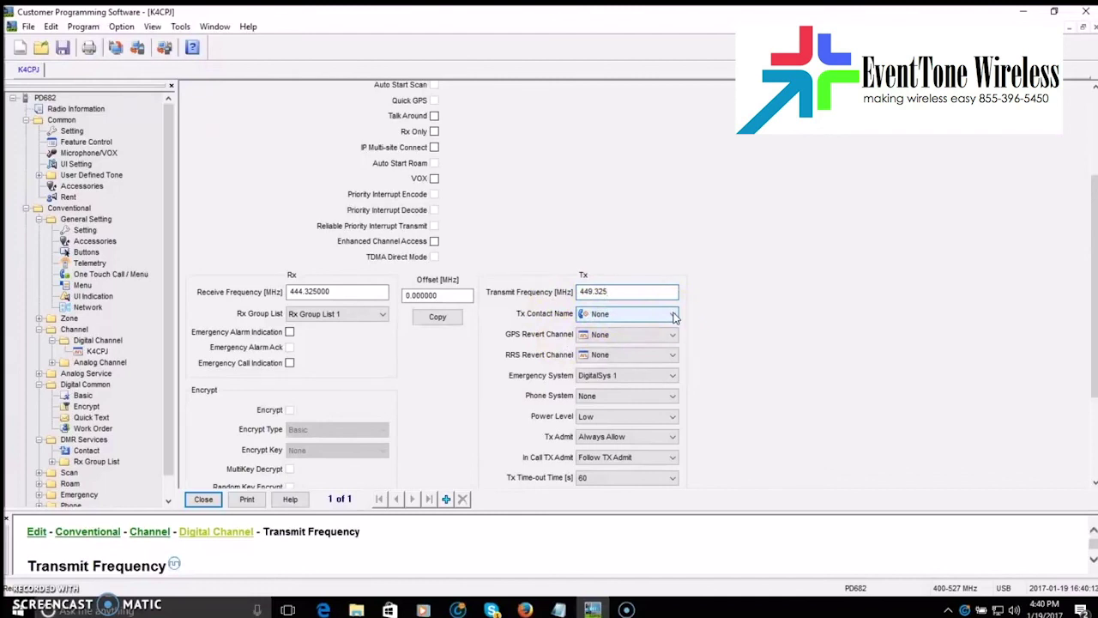
Set the channel's Tx Contact Name to TAC310
click(673, 315)
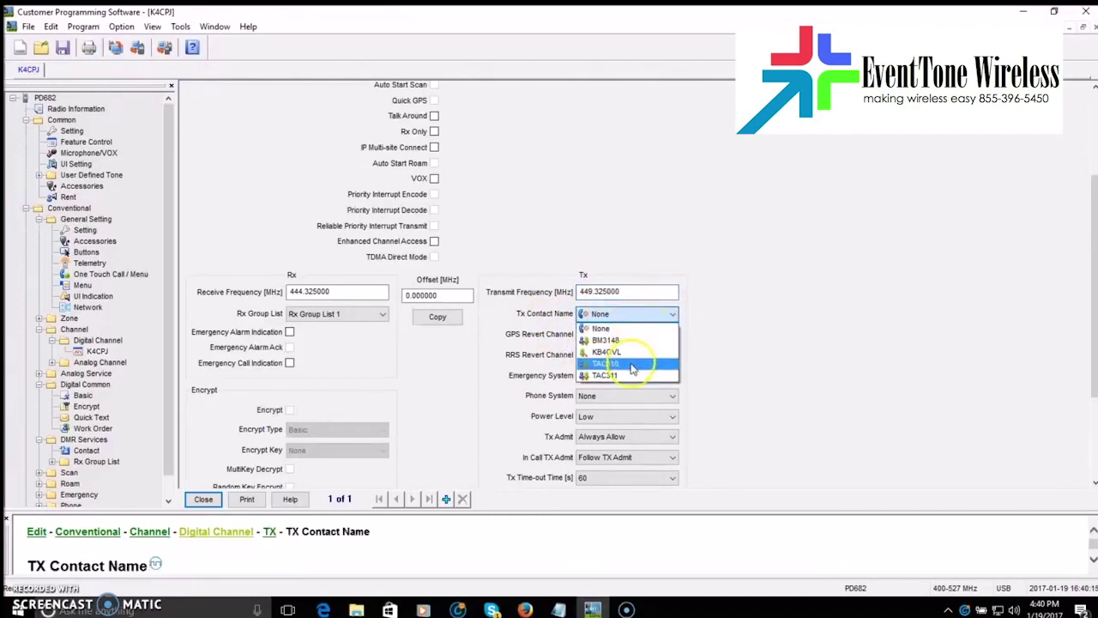
click(633, 364)
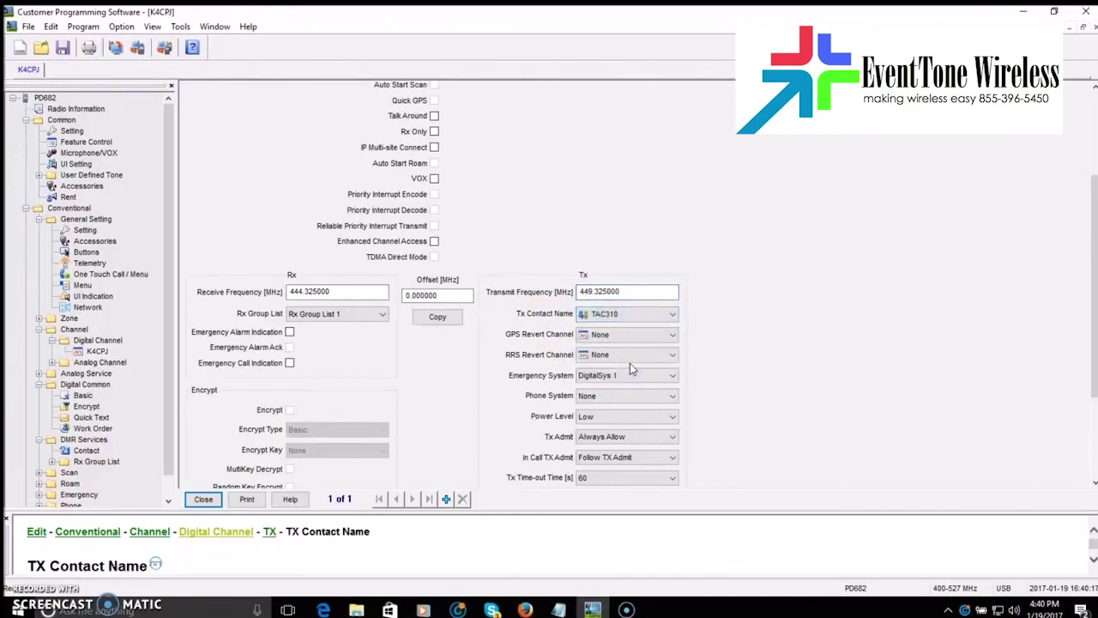
click(673, 314)
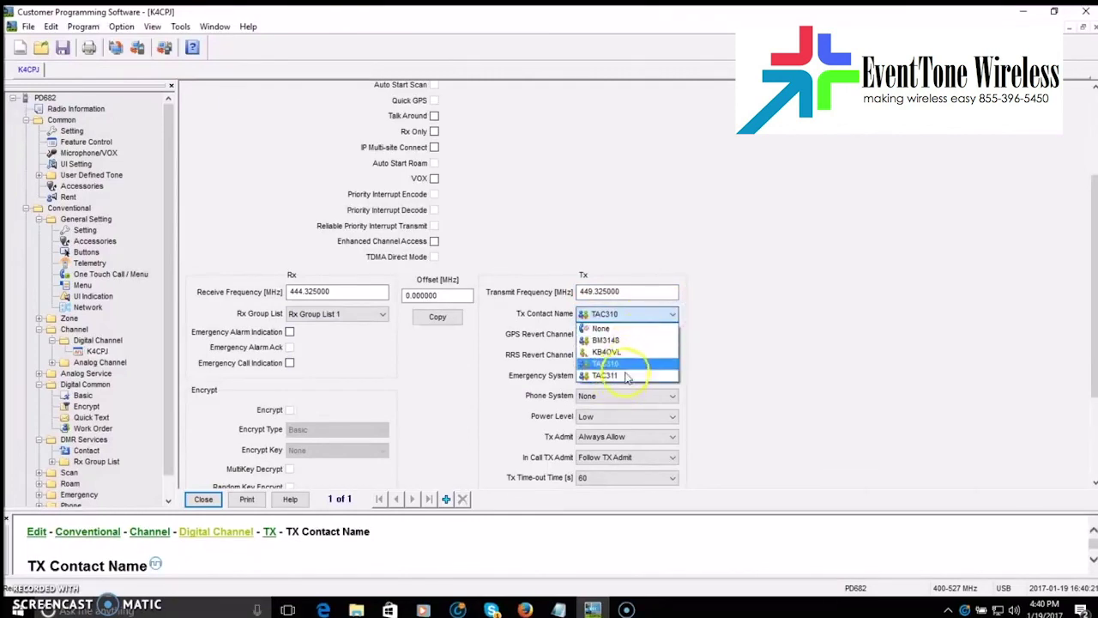
click(672, 315)
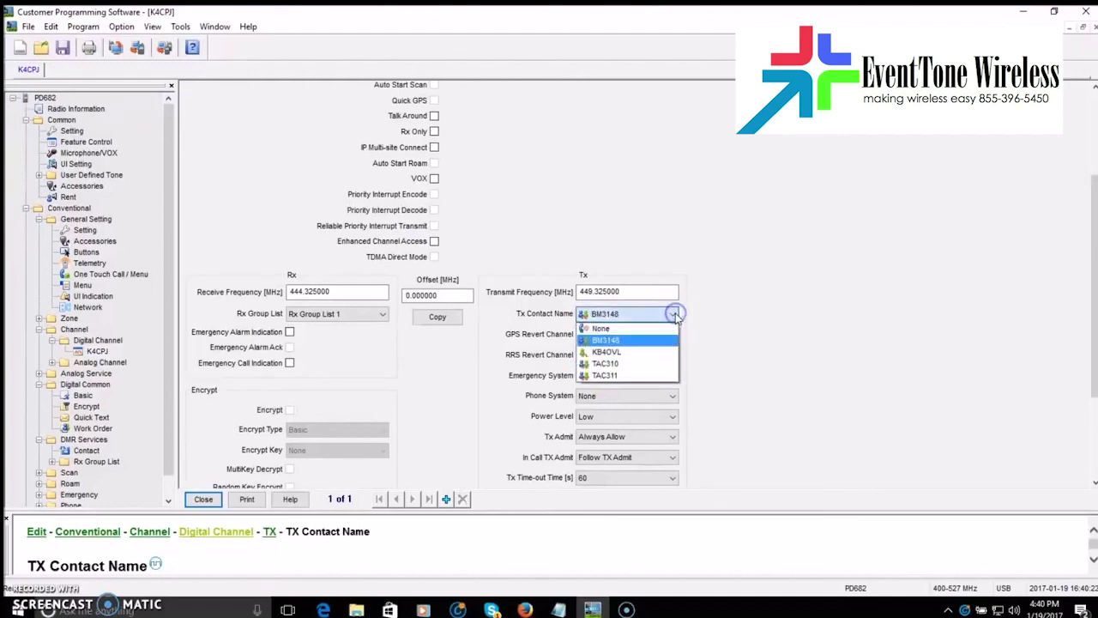
click(631, 353)
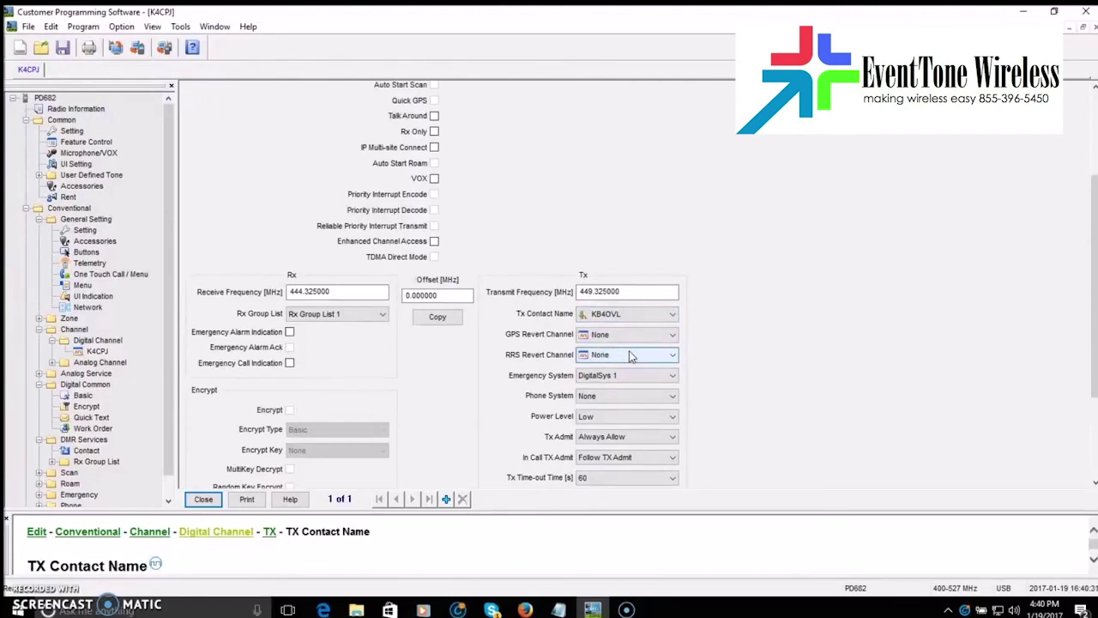
click(670, 313)
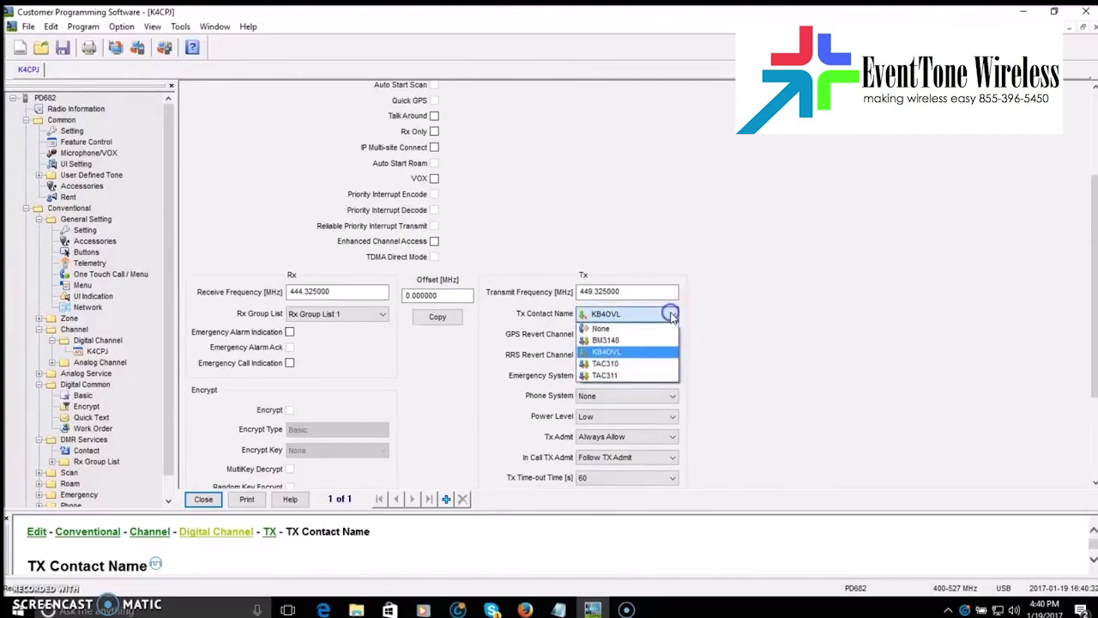
click(622, 365)
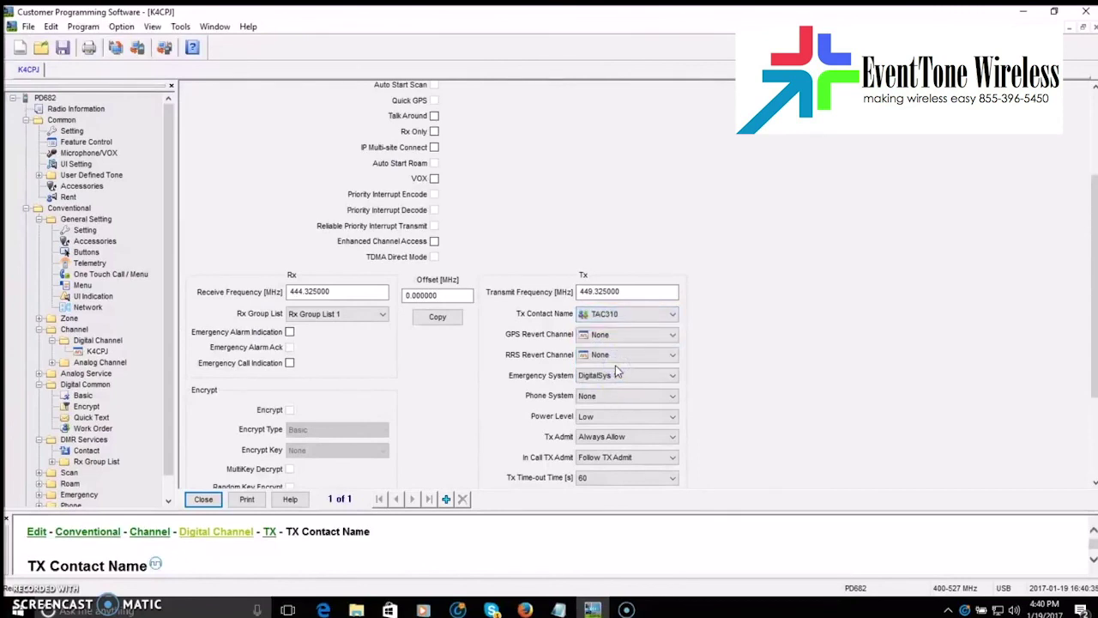
Set K4CPJ's power level to High and Tx time-out to 120 seconds, then close its page
click(312, 315)
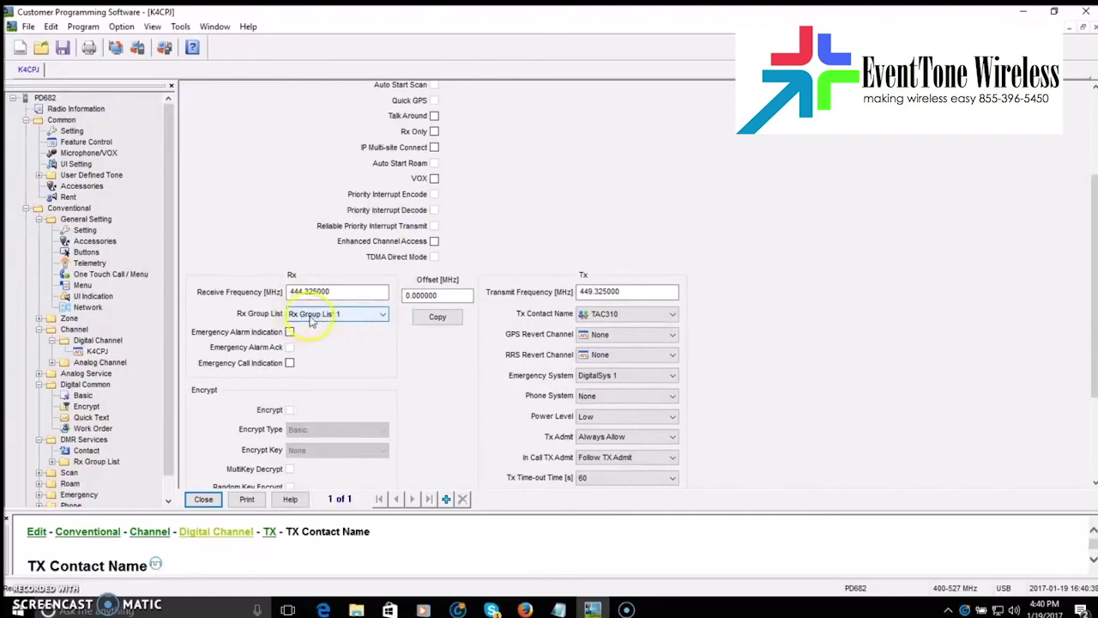
click(589, 417)
click(585, 429)
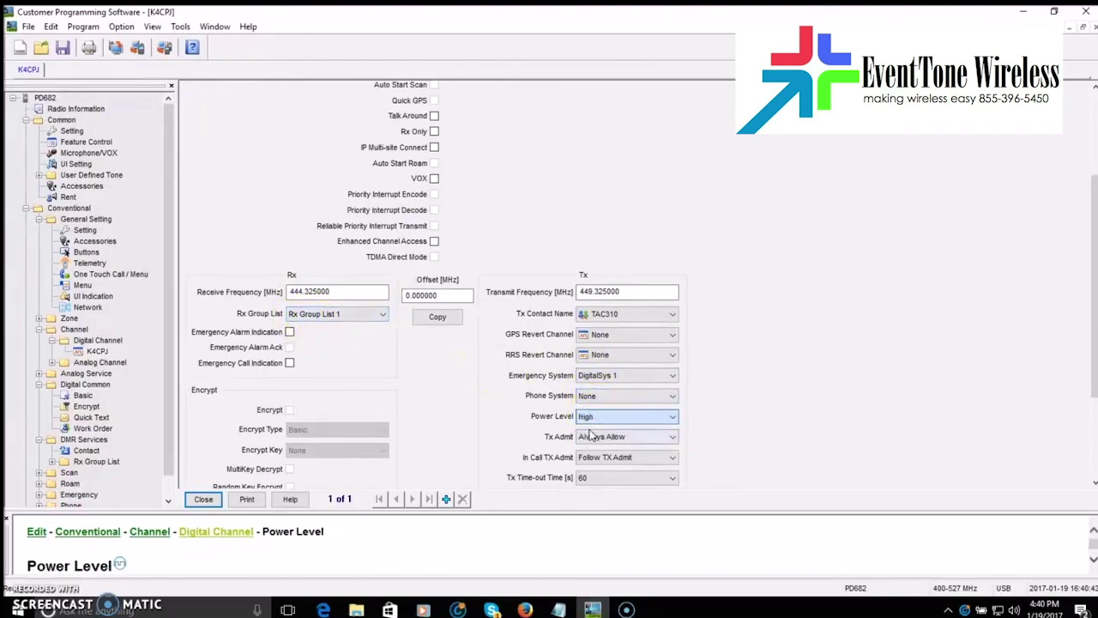
click(596, 483)
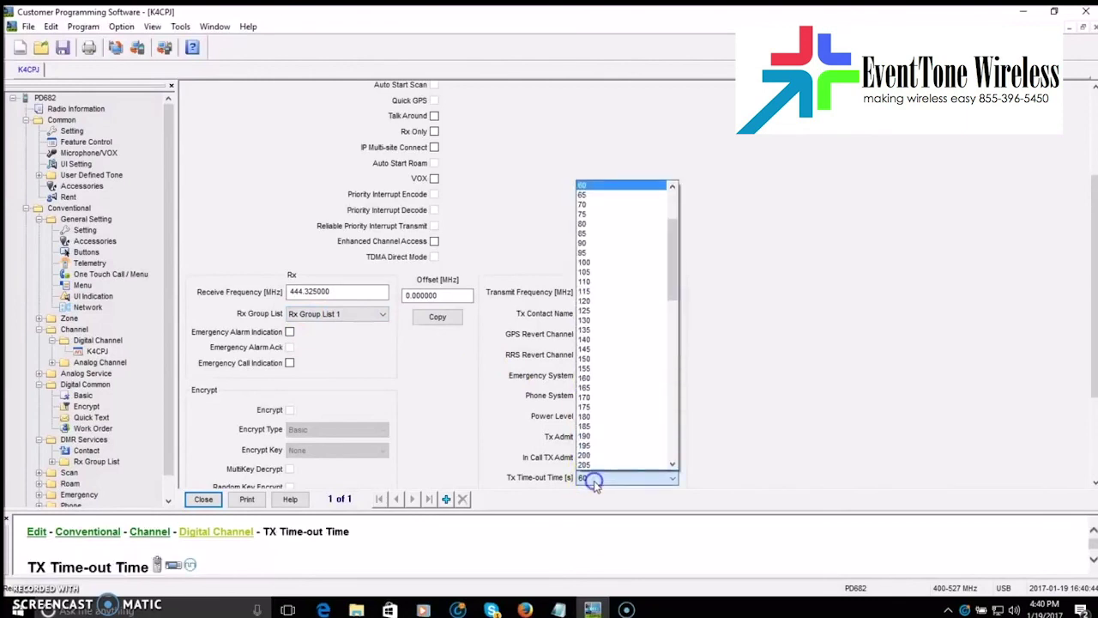
click(610, 343)
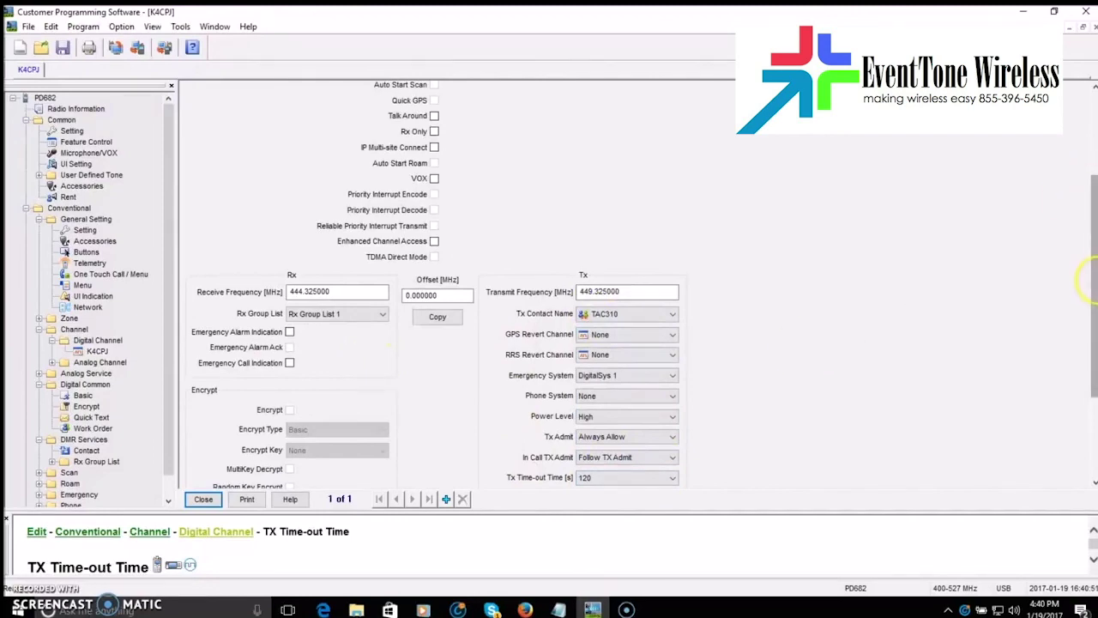
drag(1095, 281, 1094, 196)
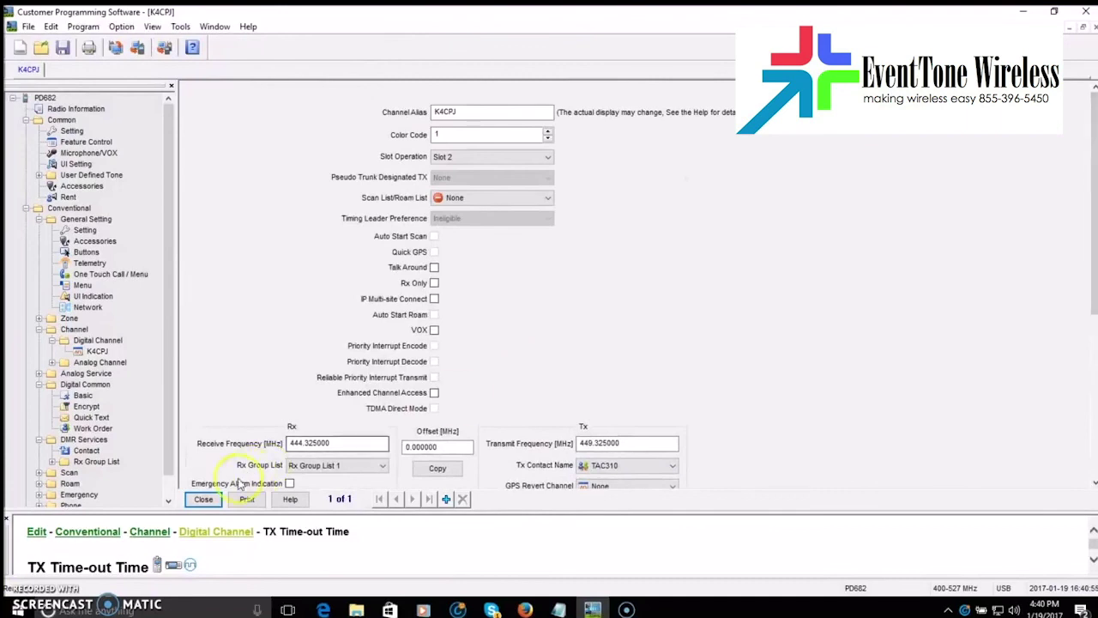
click(203, 499)
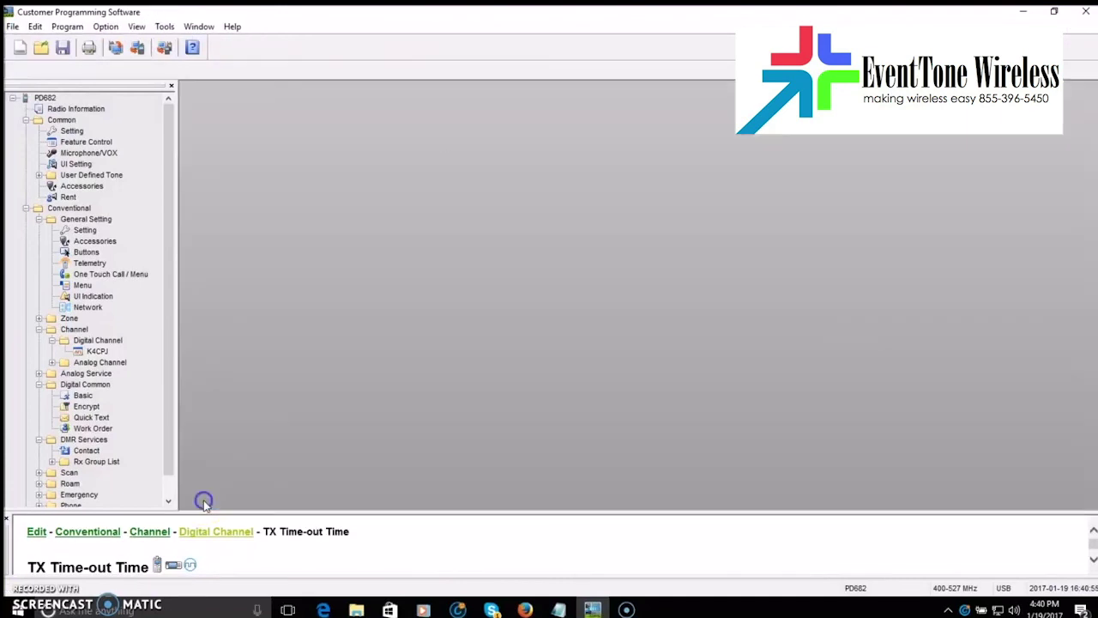
Add a new digital channel CH D1, rename it OPenspot, and keep it on Slot 1
click(86, 341)
right_click(93, 343)
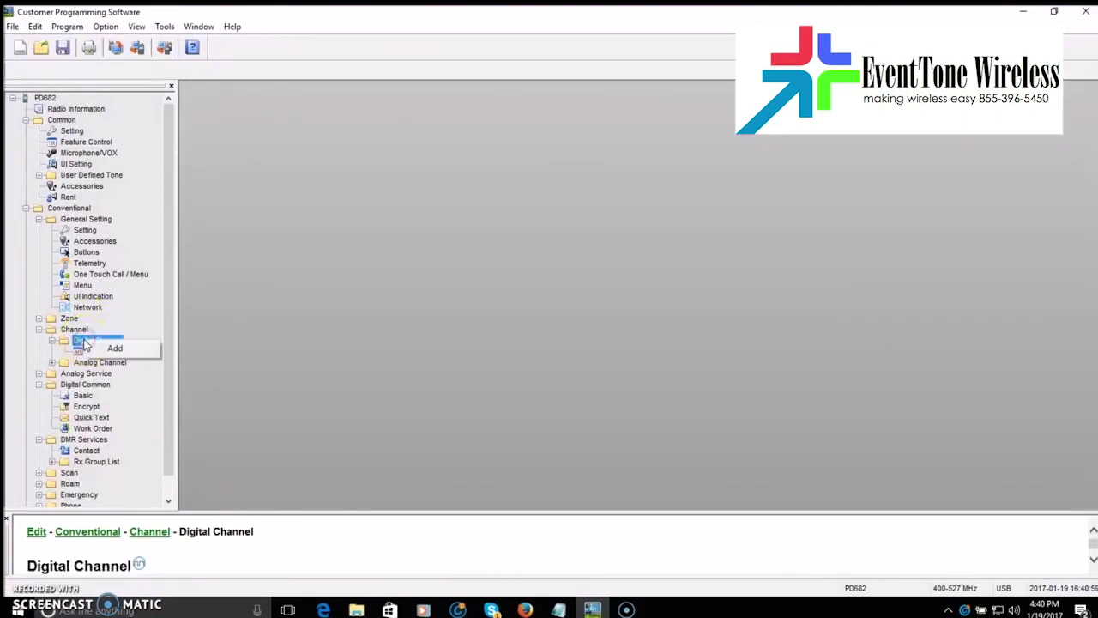
click(96, 348)
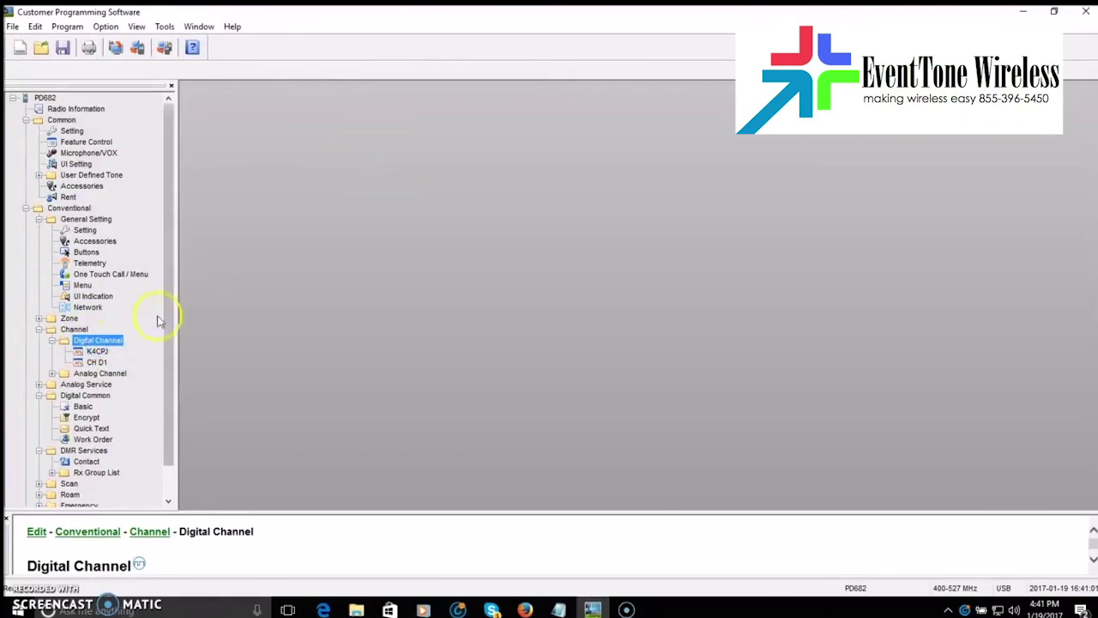
double_click(96, 362)
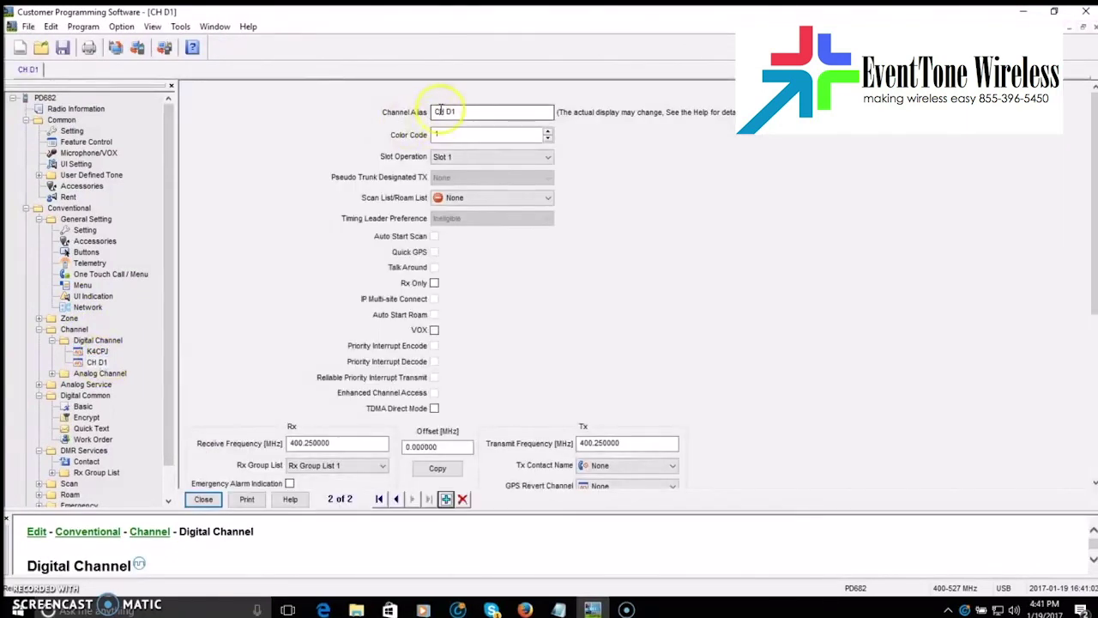
drag(464, 112, 417, 112)
text(OPs)
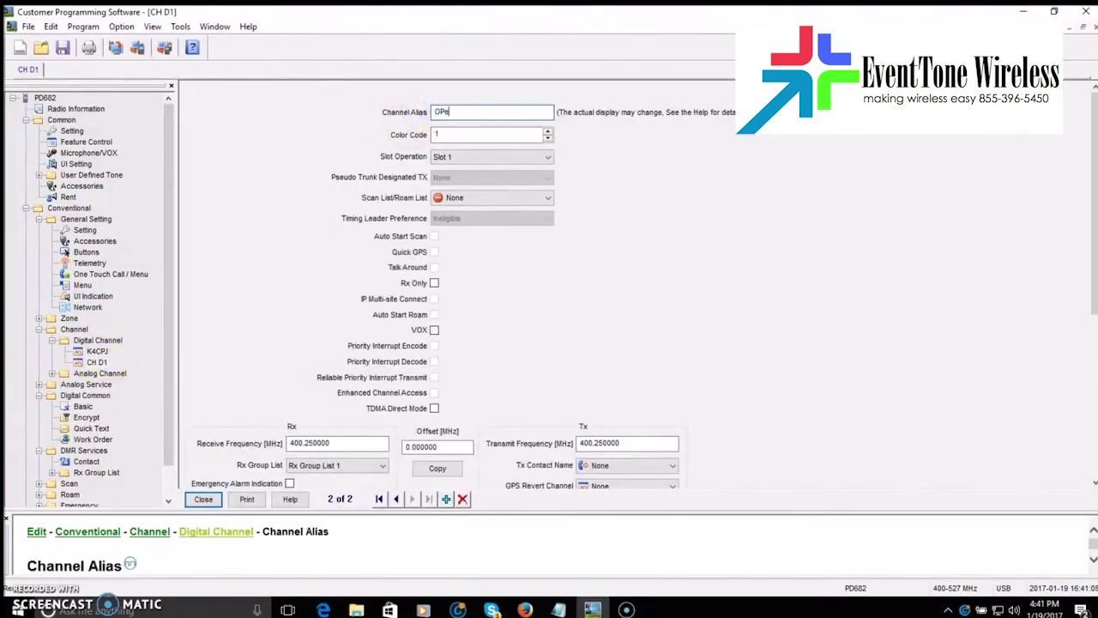
text(nspot)
click(548, 156)
click(550, 156)
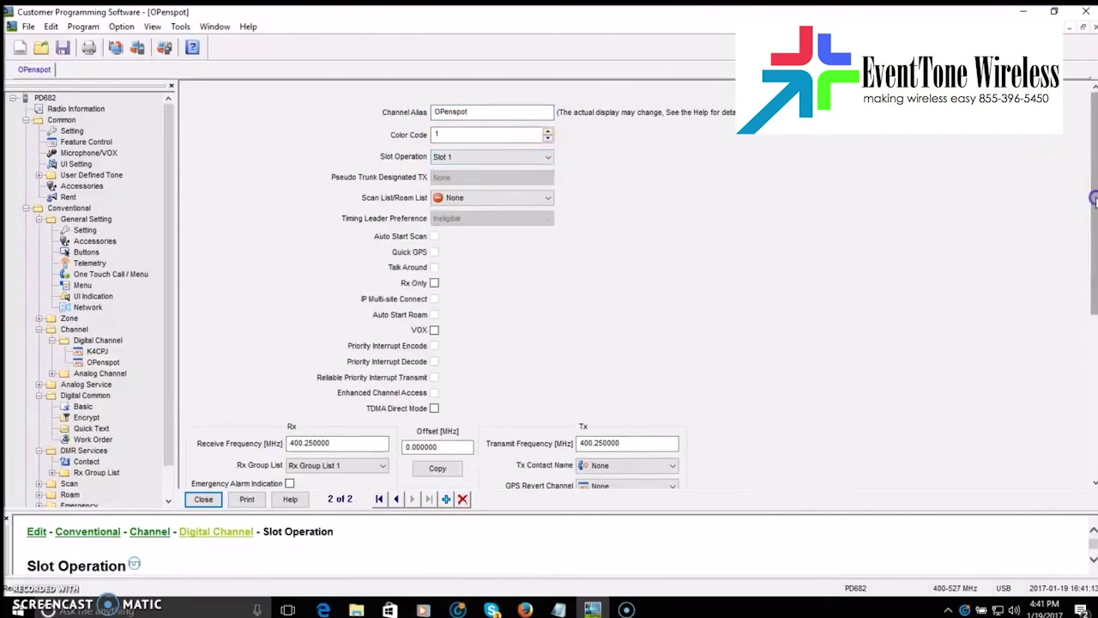
Set OPenspot's receive and transmit frequencies to 435.000000 MHz
scroll(490, 343, down, 3)
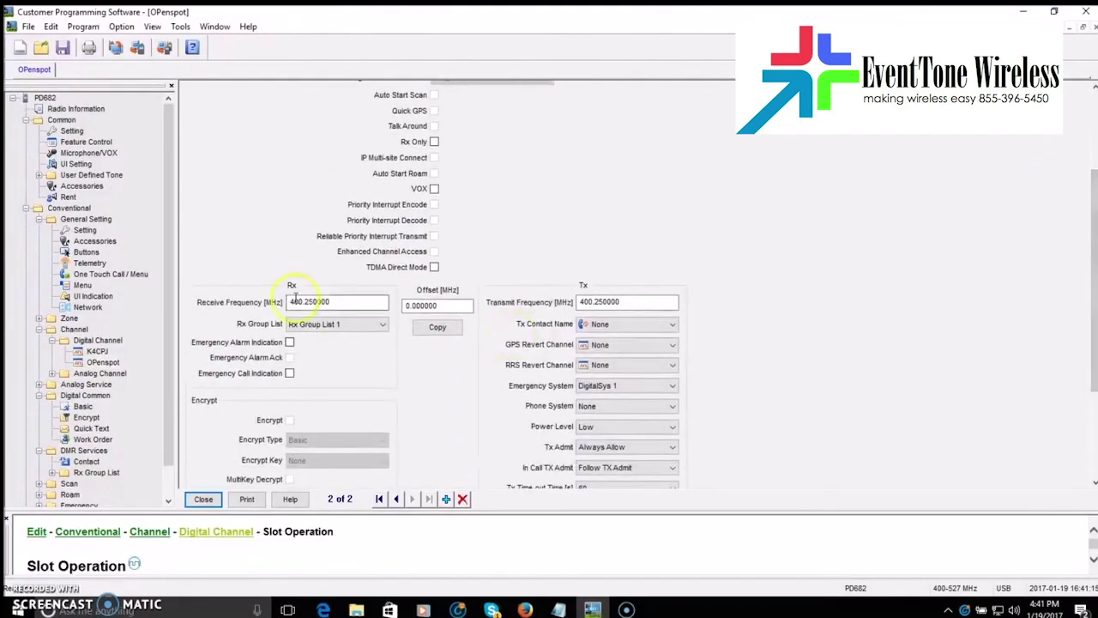
click(346, 307)
drag(345, 307, 257, 302)
text(4)
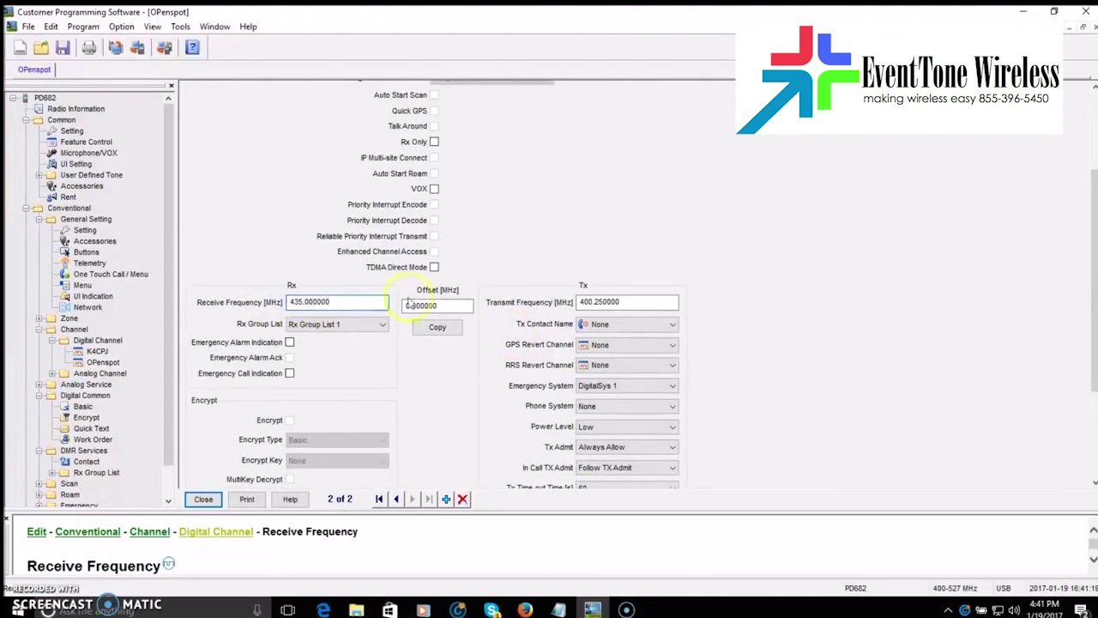
drag(627, 303, 553, 309)
text(435)
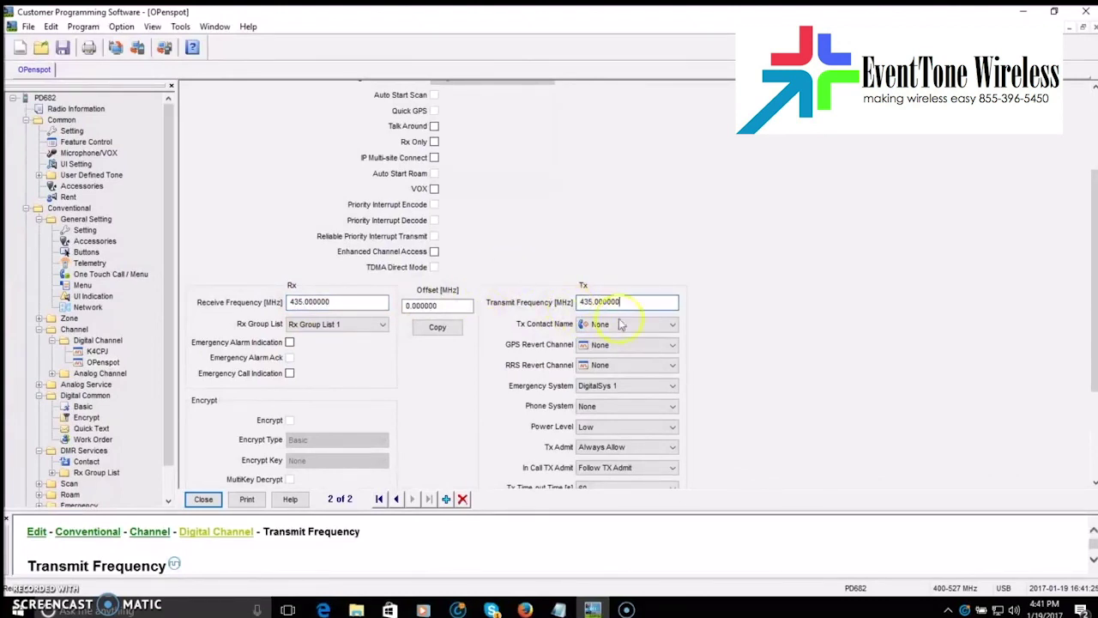
Choose BM3148 as the Tx contact and Rx Group List 1 as the receive group list
click(674, 325)
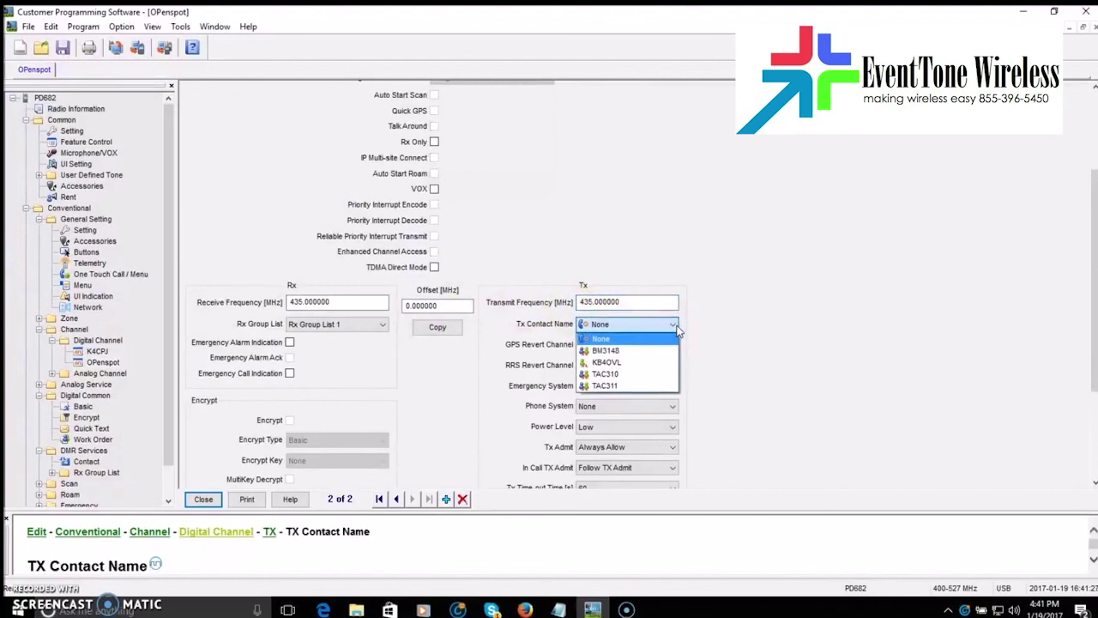
click(613, 351)
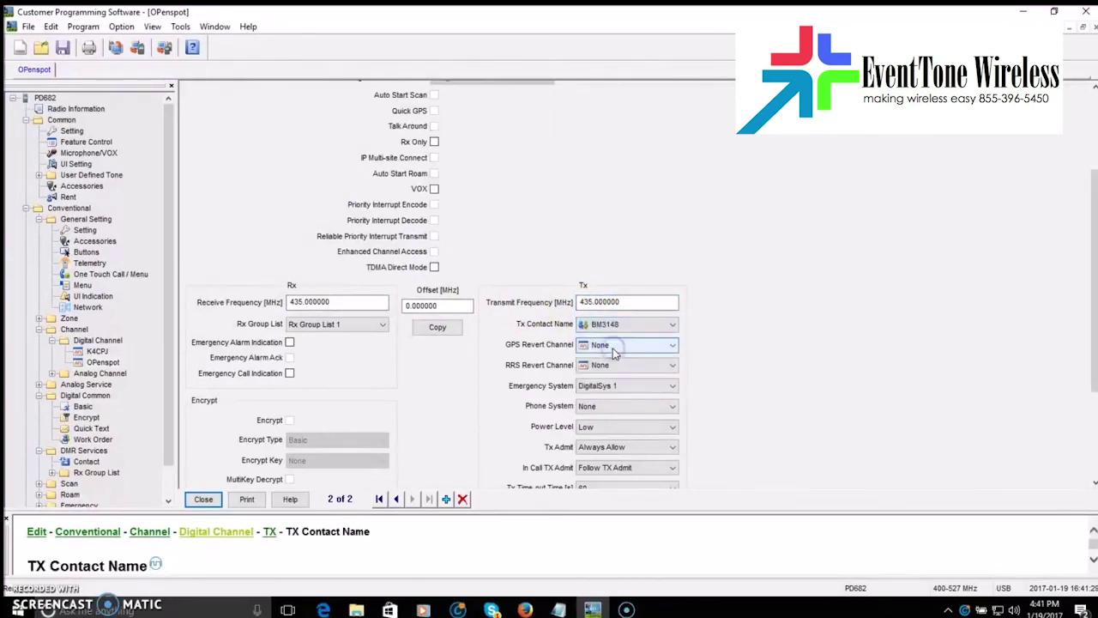
click(625, 326)
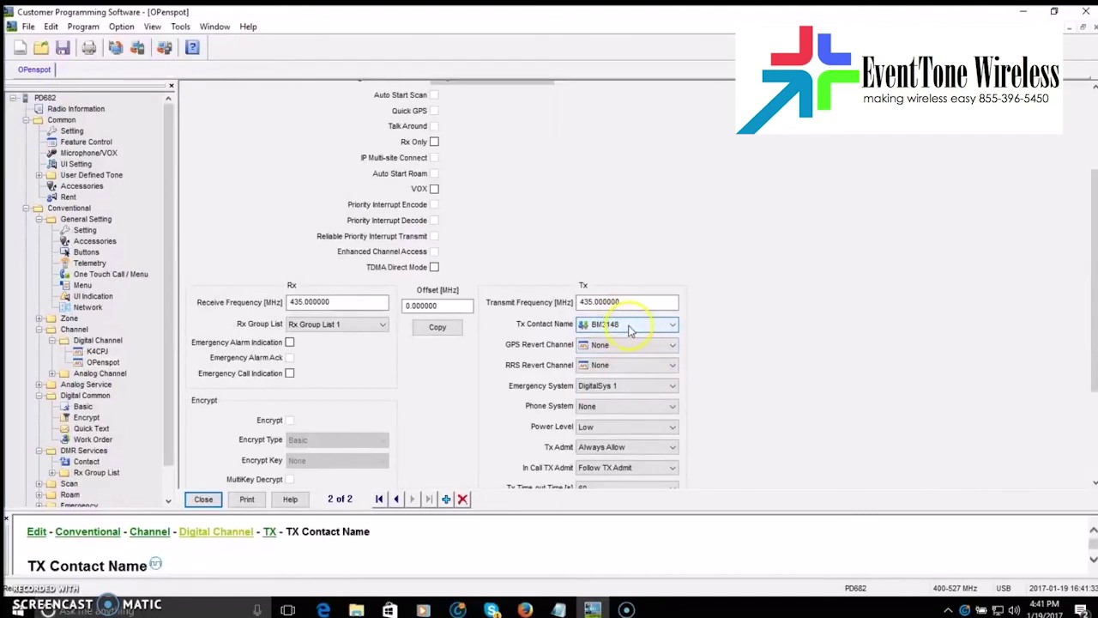
click(635, 405)
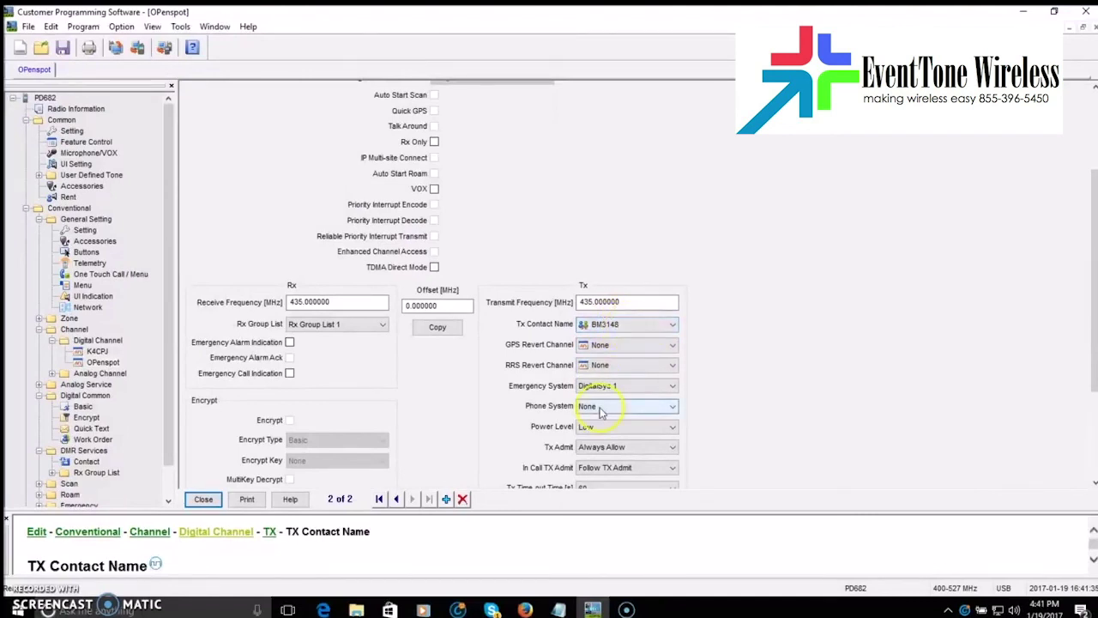
click(626, 426)
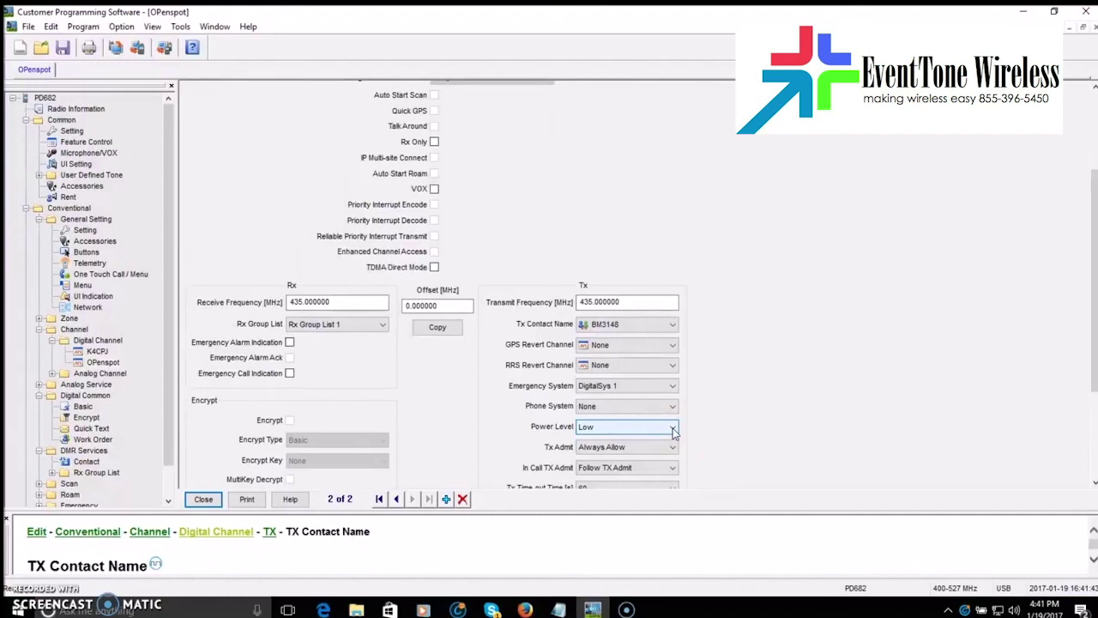
click(31, 575)
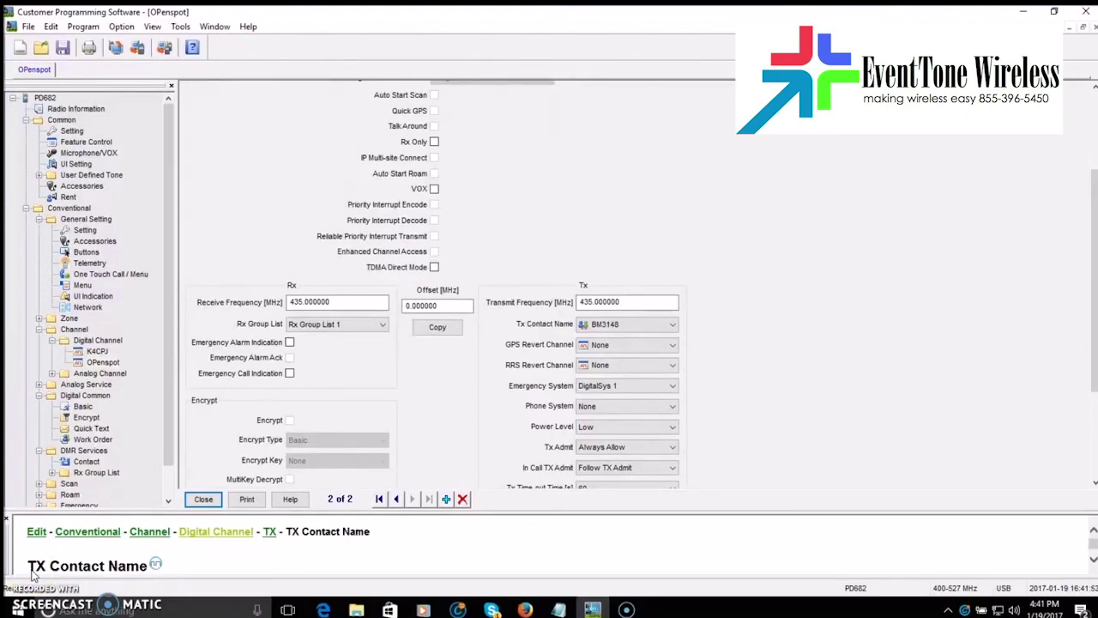
click(633, 471)
drag(1091, 343, 1093, 429)
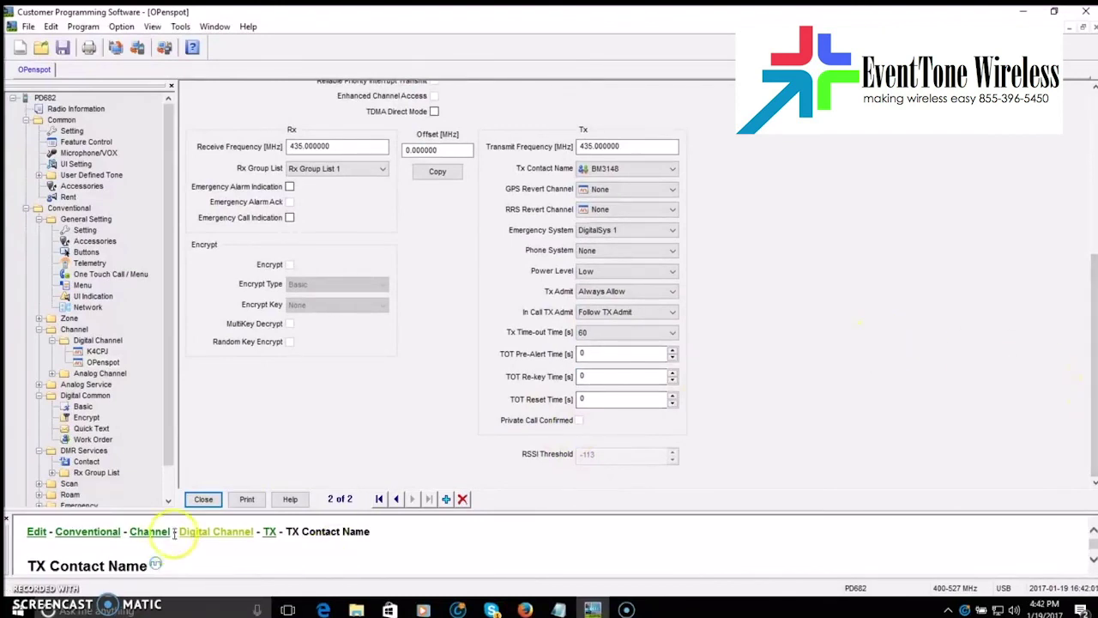
Rename analog channel CH A2 to W4PHJ, keeping 12.5 spacing and signaling type None
click(203, 499)
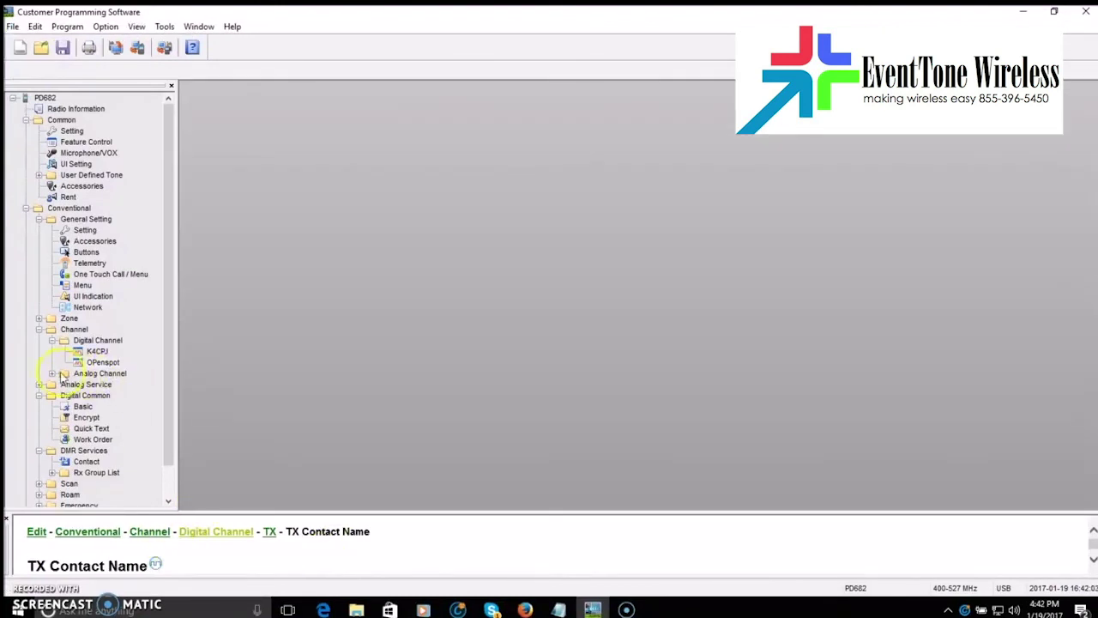
click(53, 375)
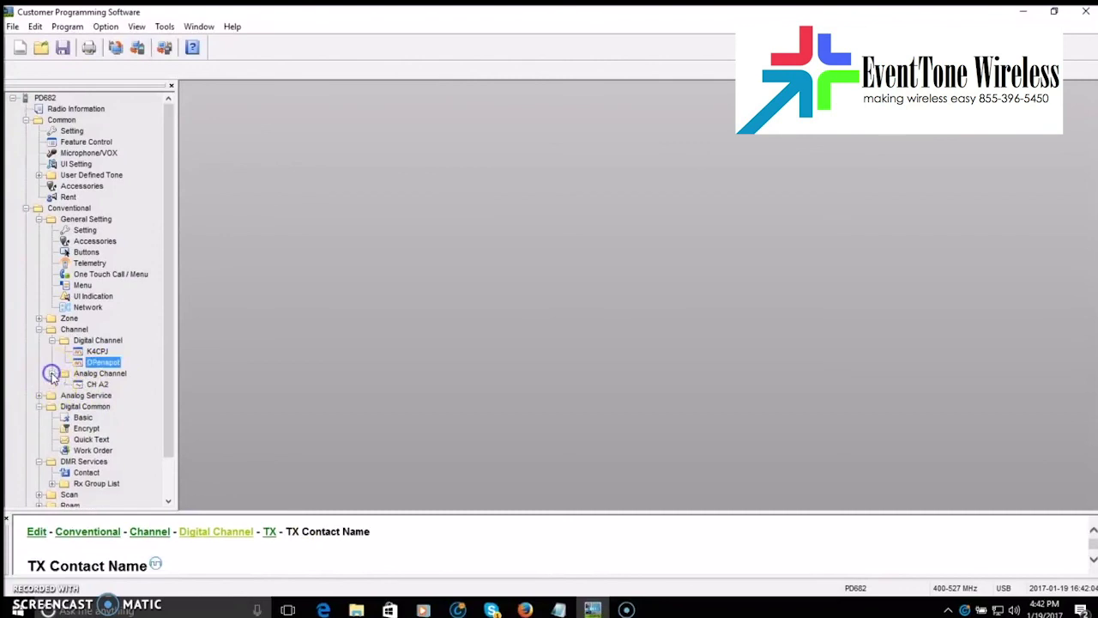
double_click(97, 385)
click(456, 112)
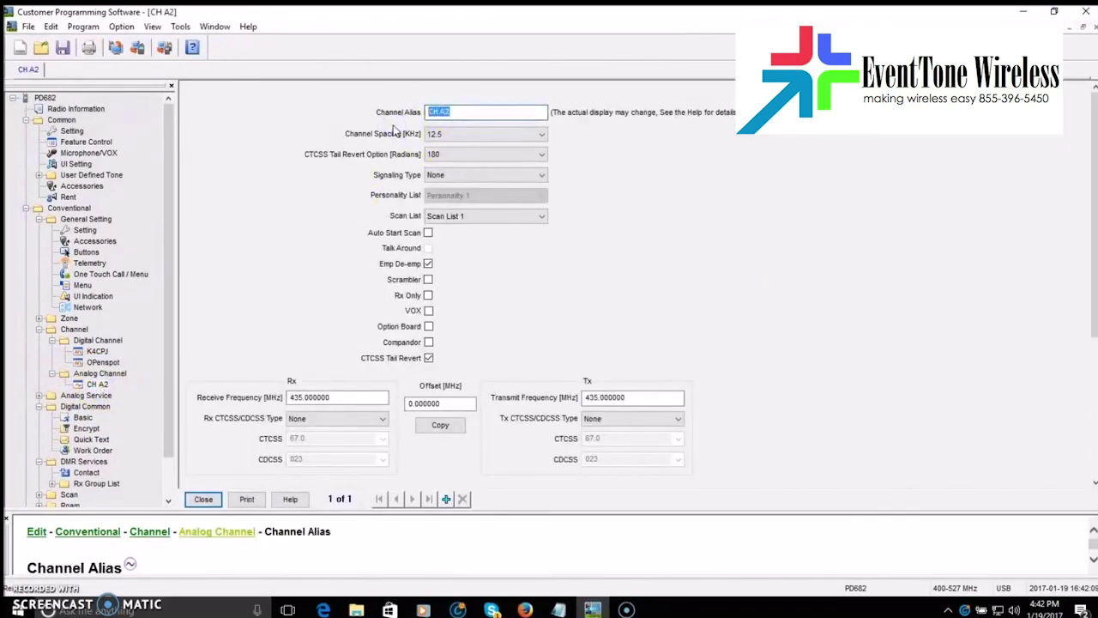
text(W4PHJ)
click(543, 135)
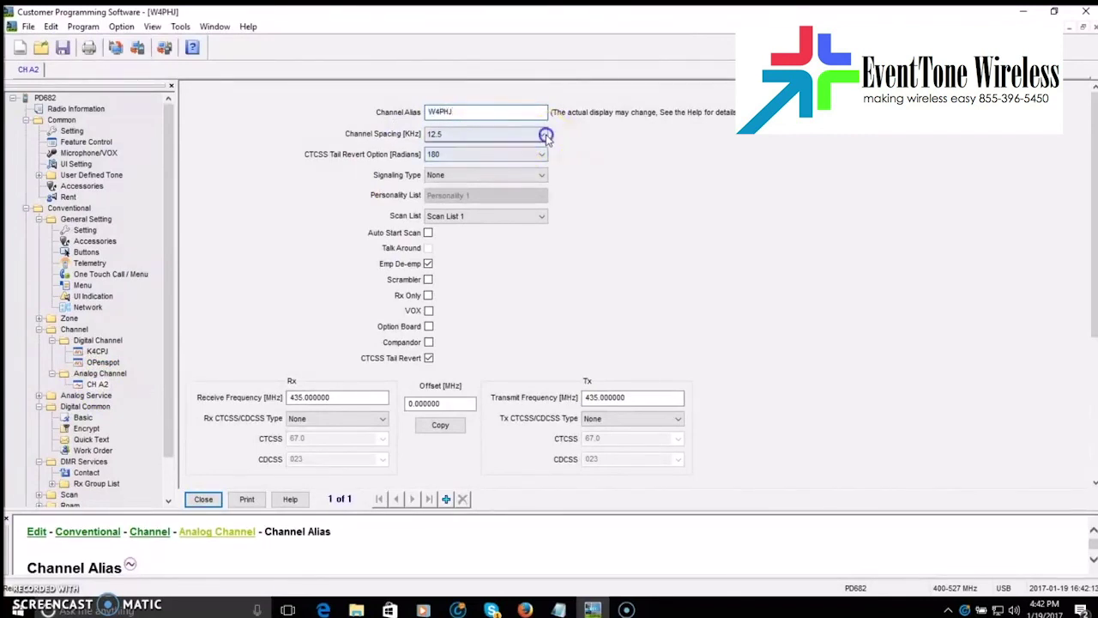
click(545, 137)
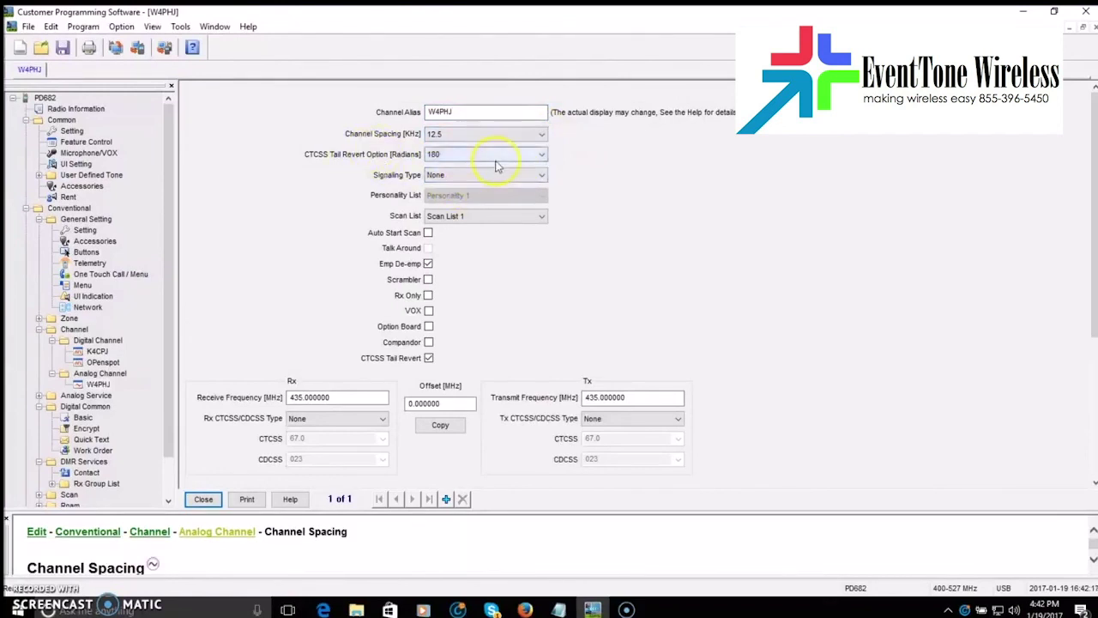
click(468, 175)
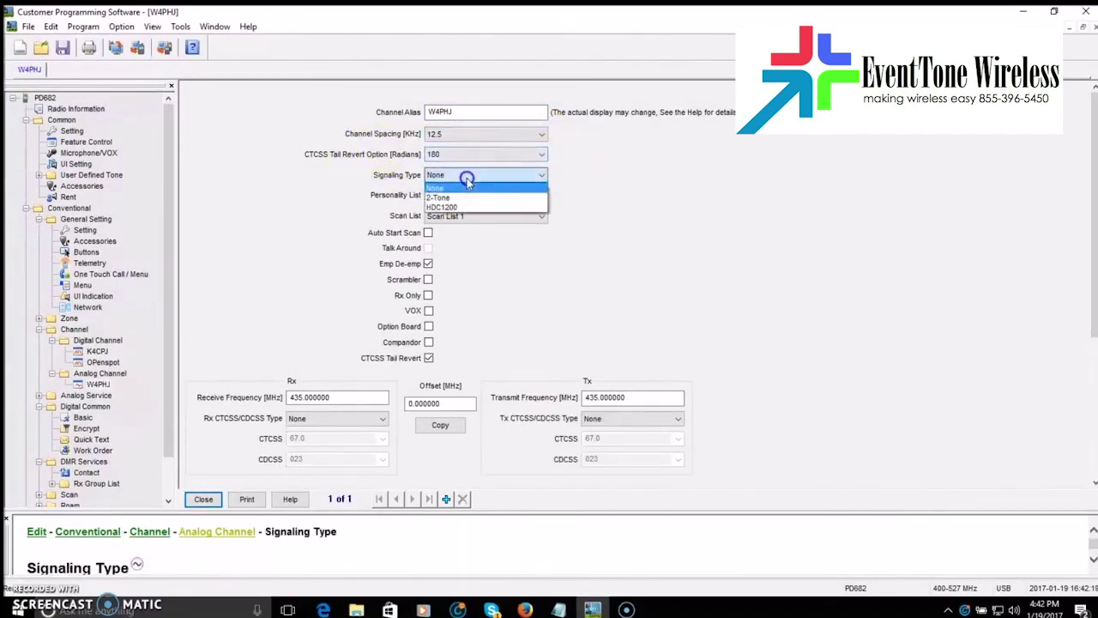
click(472, 184)
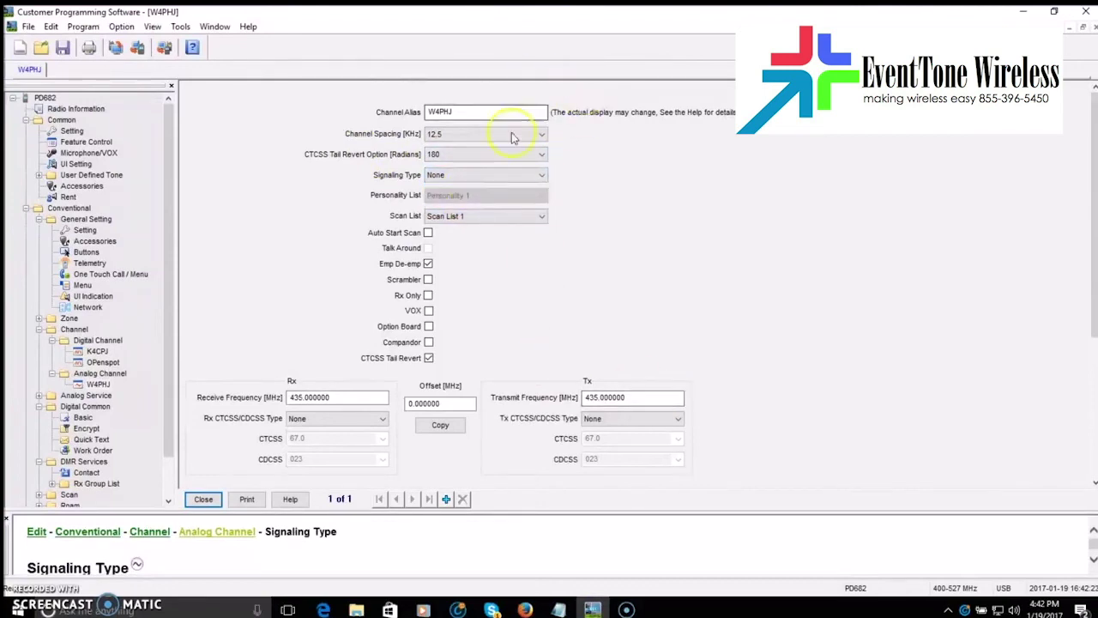
drag(1088, 182, 1093, 234)
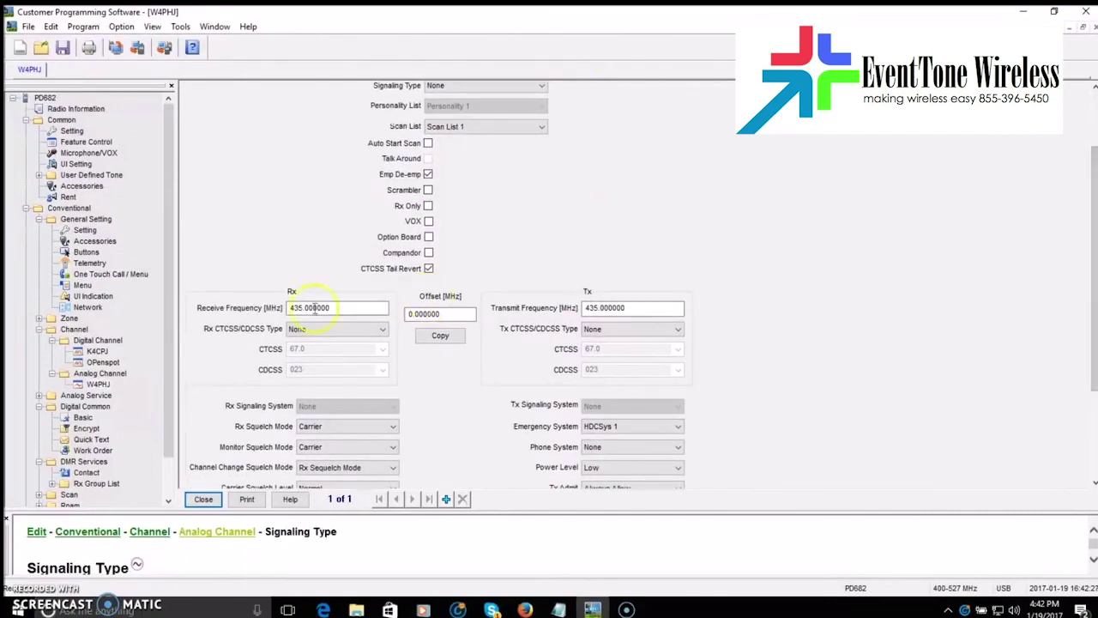
drag(348, 307, 288, 310)
text(444.725)
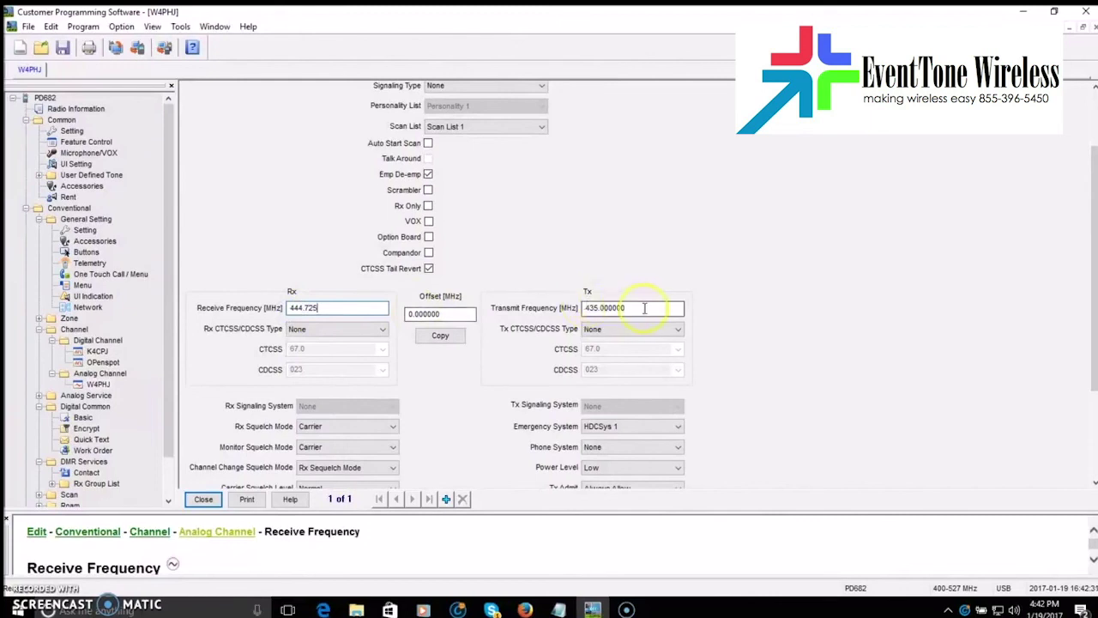
drag(625, 308, 555, 318)
text(444.725)
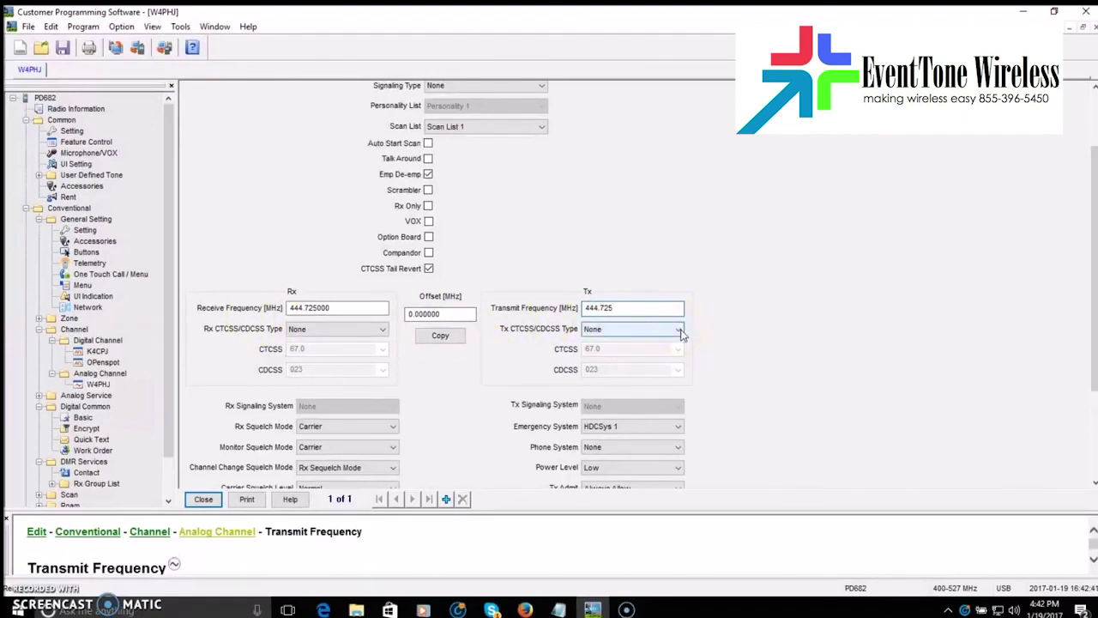
Set CTCSS 107.2 as both transmit and receive tones, then close the W4PHJ form
click(680, 331)
click(601, 348)
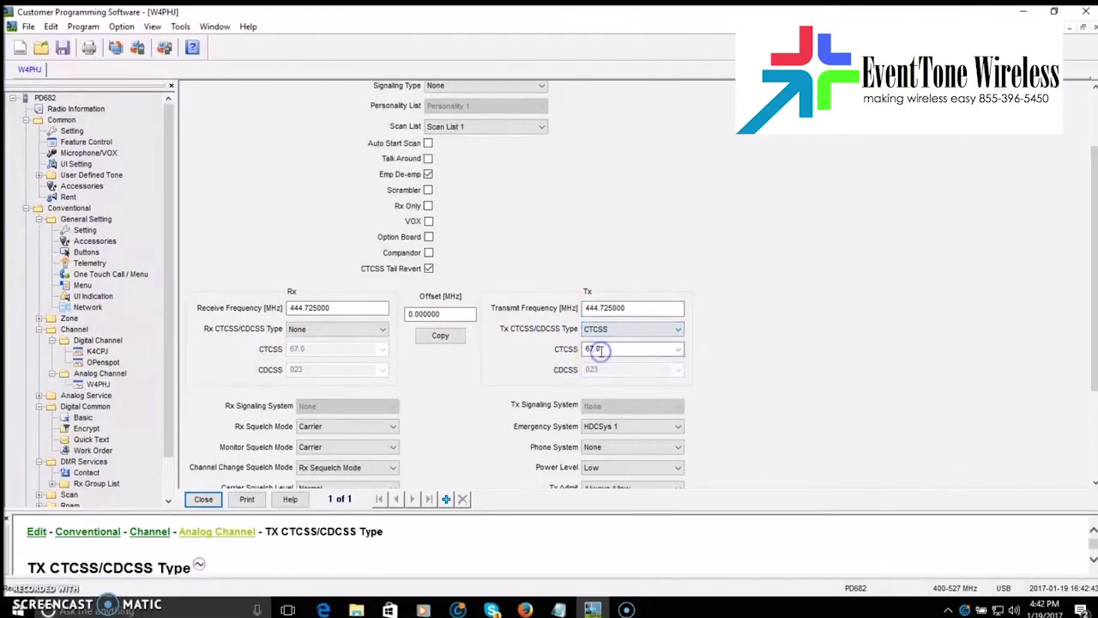
click(678, 350)
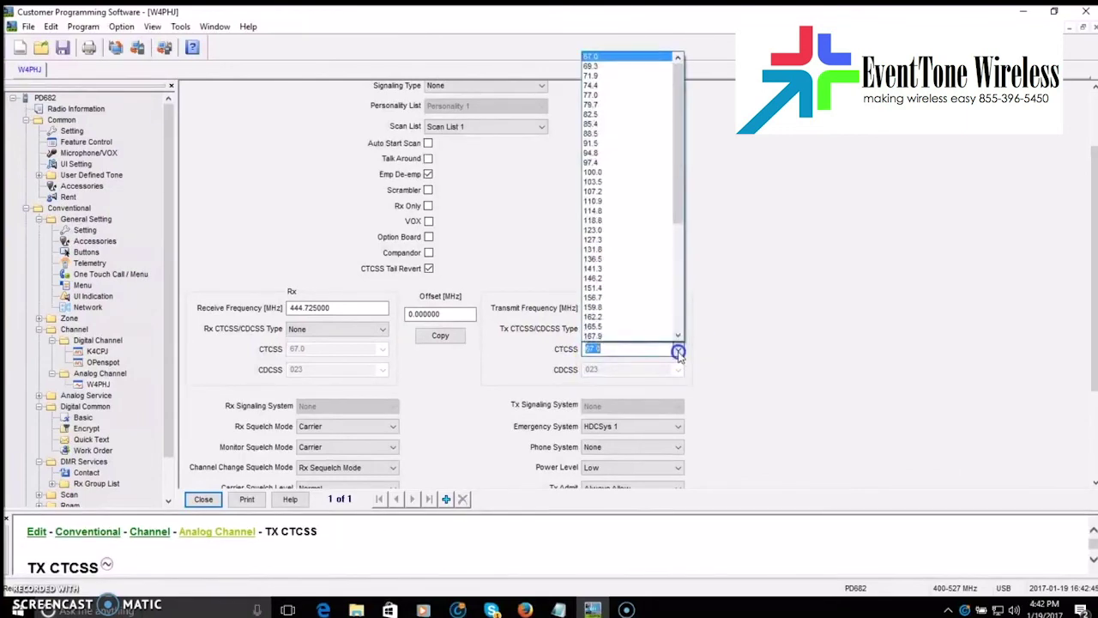
click(630, 193)
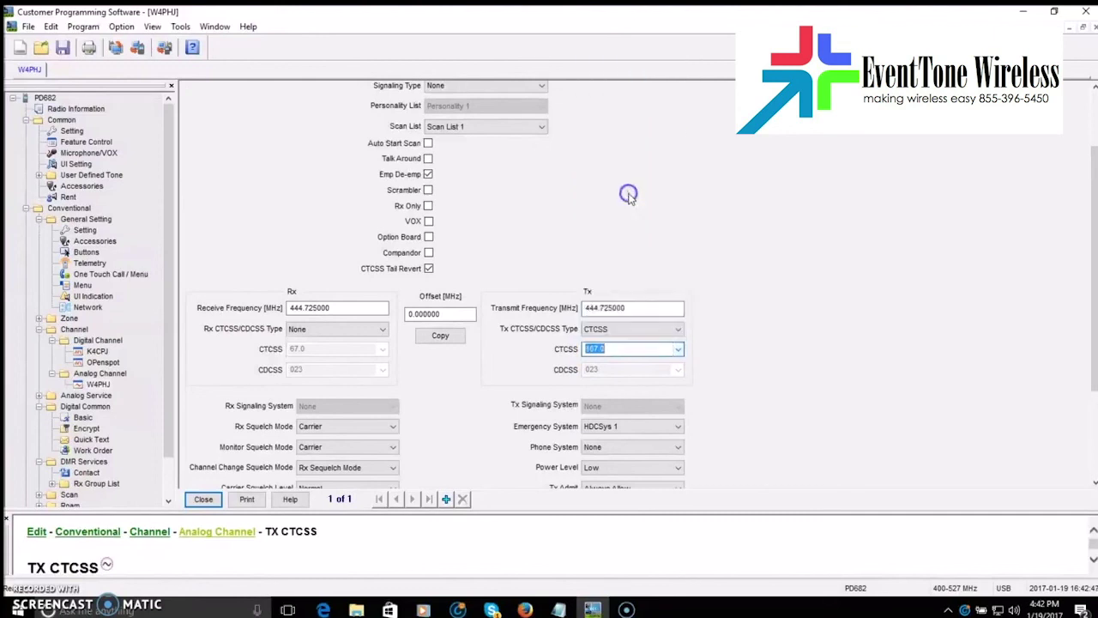
click(382, 329)
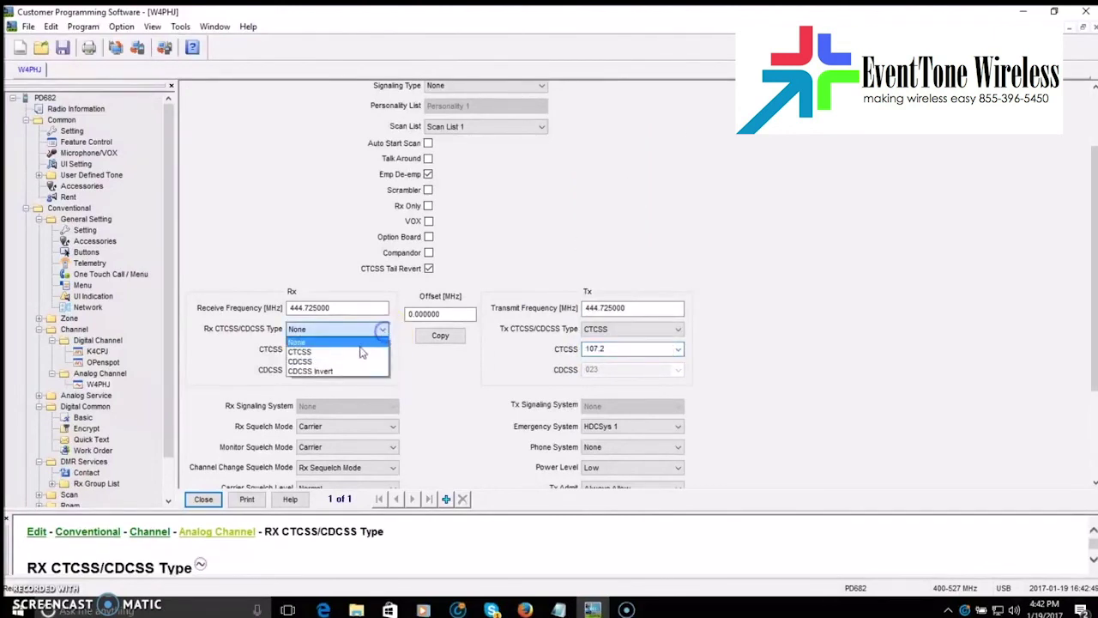
click(361, 352)
click(382, 350)
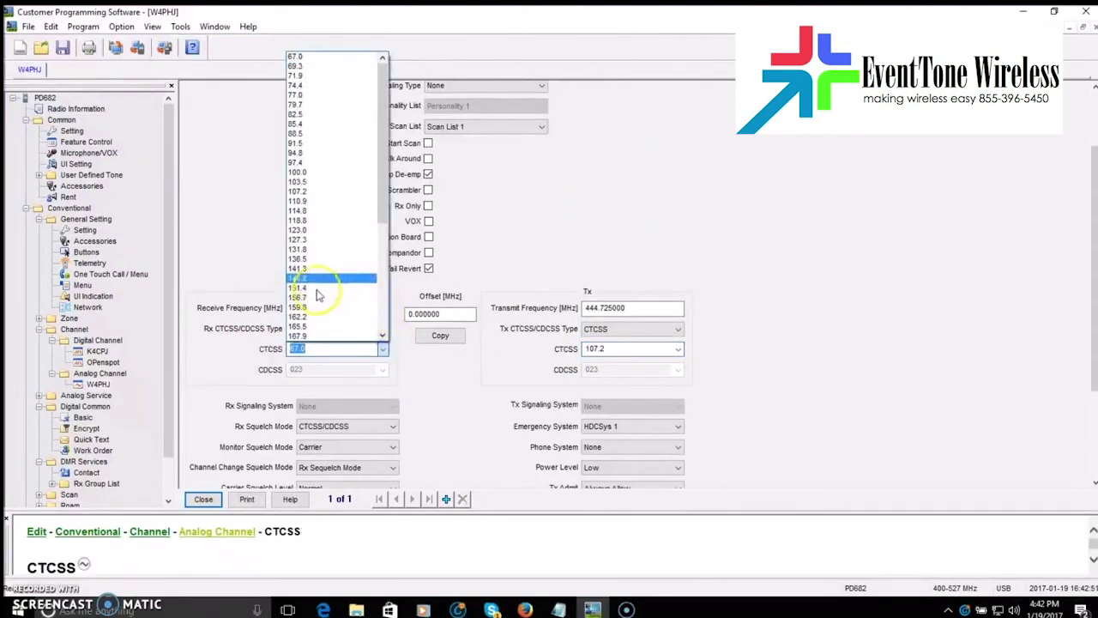
click(314, 190)
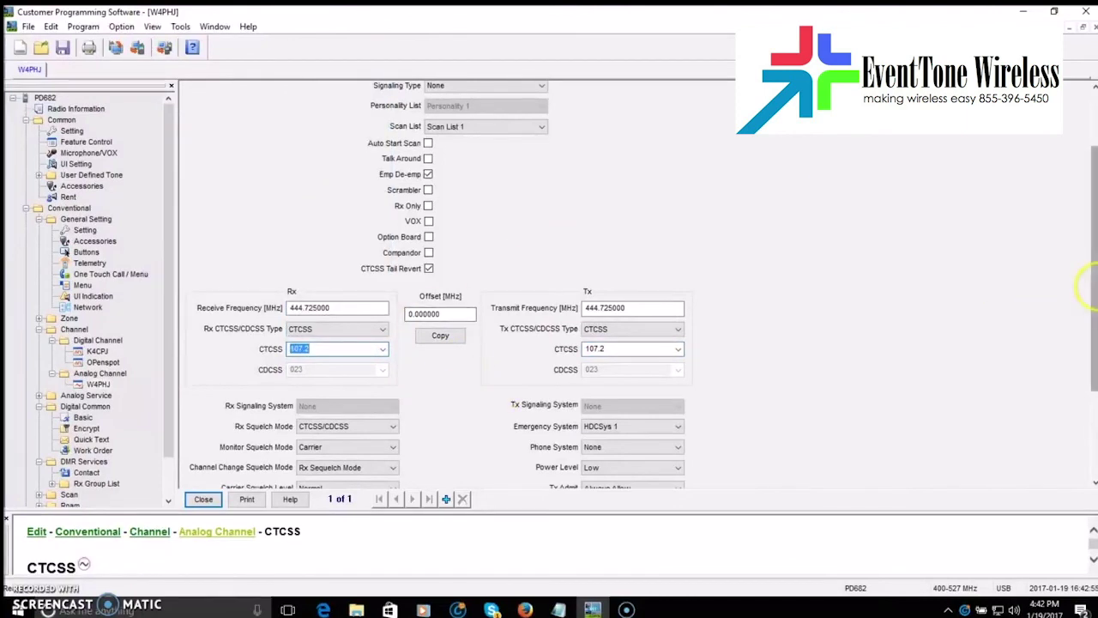
drag(1091, 289, 1093, 196)
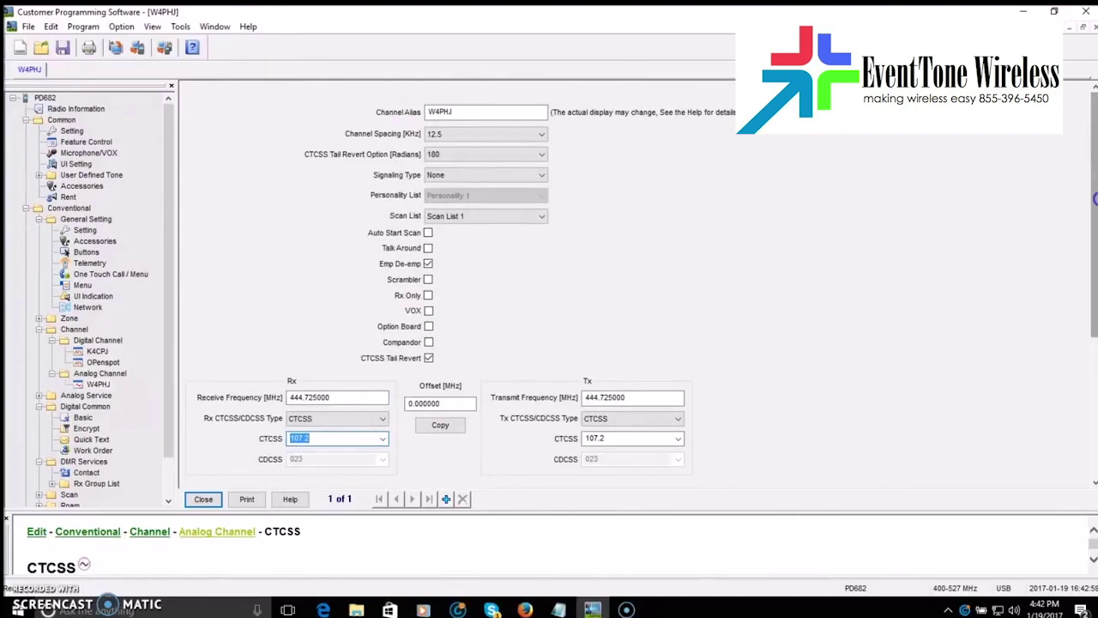
drag(1095, 199, 1088, 343)
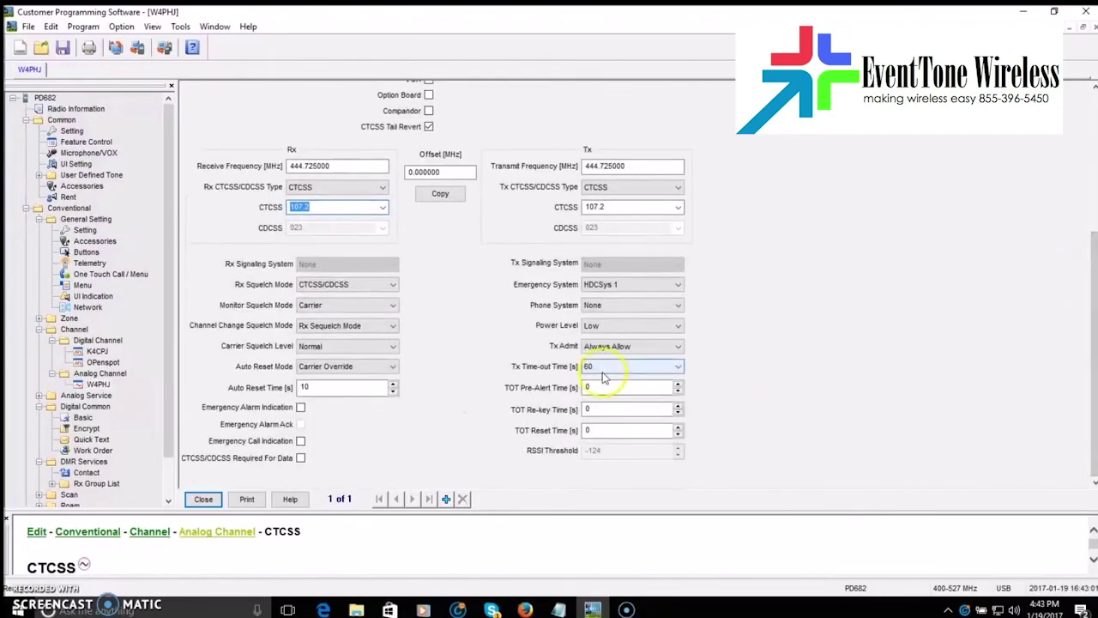
click(204, 499)
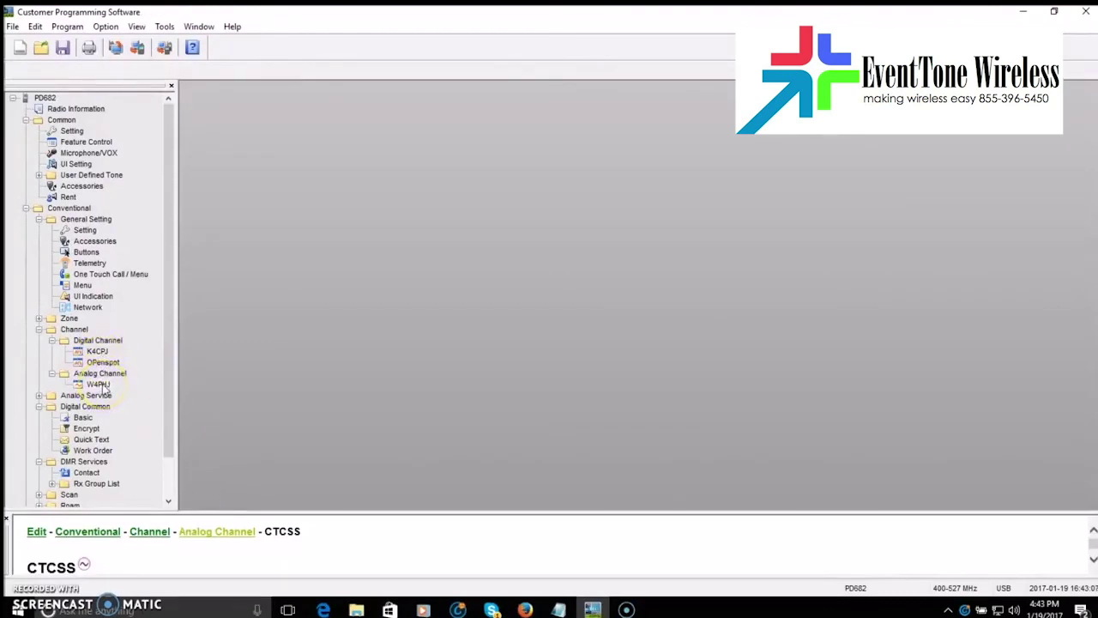
click(84, 471)
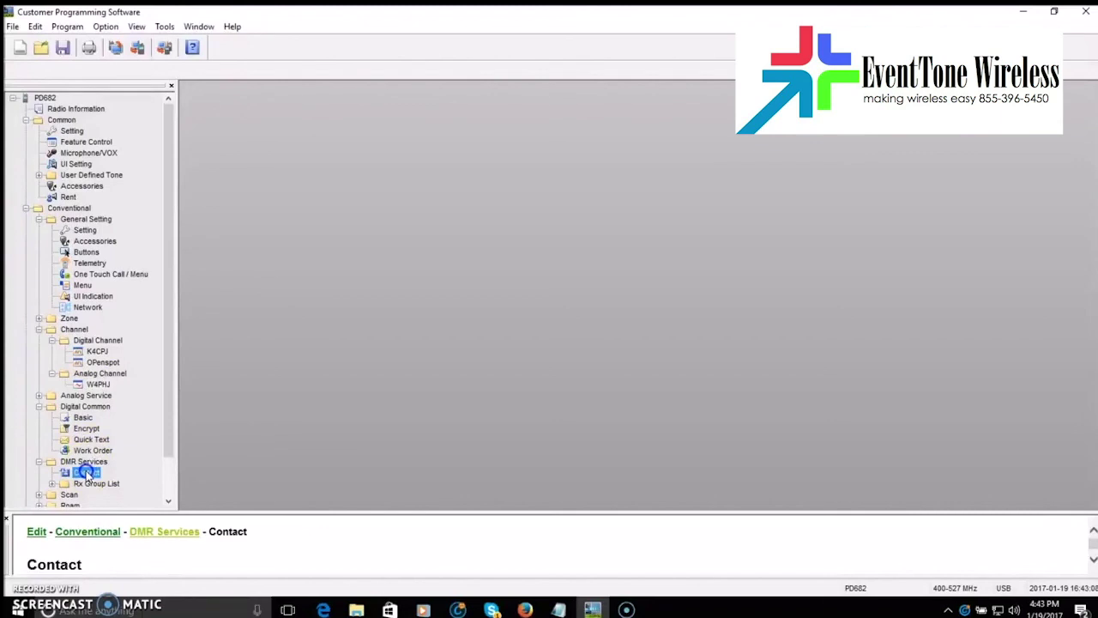
click(94, 352)
click(39, 318)
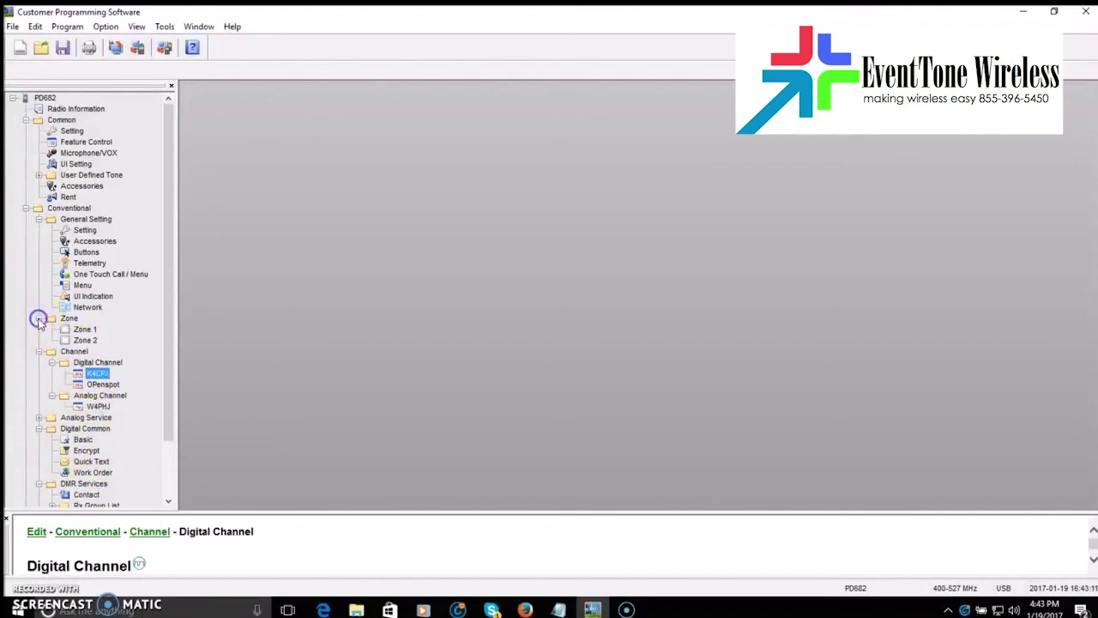
click(84, 330)
double_click(83, 331)
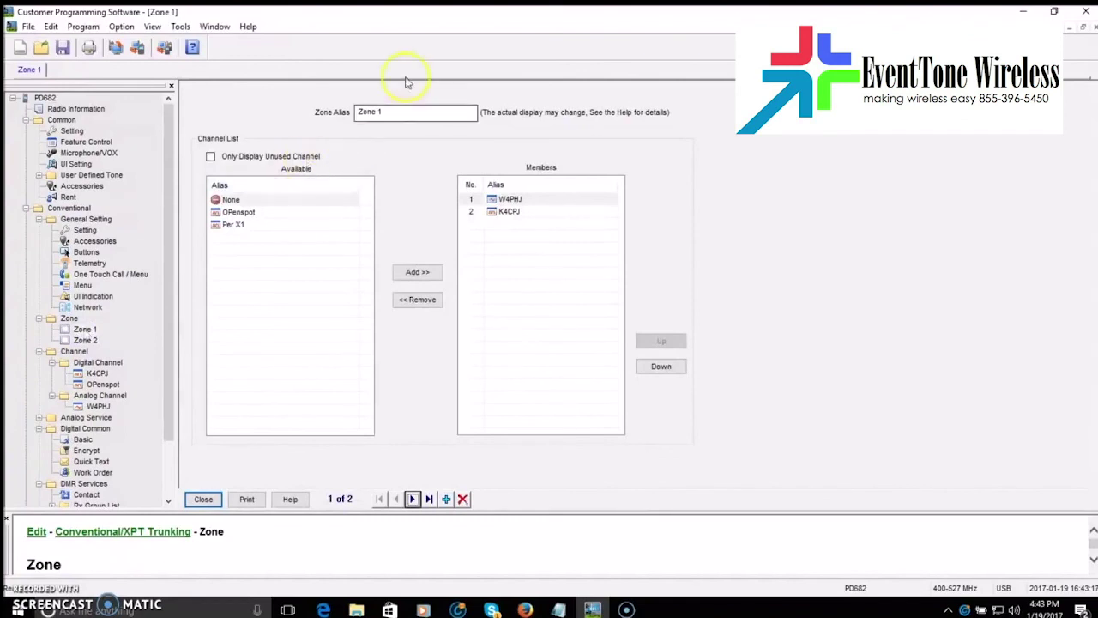
click(385, 113)
drag(388, 115, 304, 117)
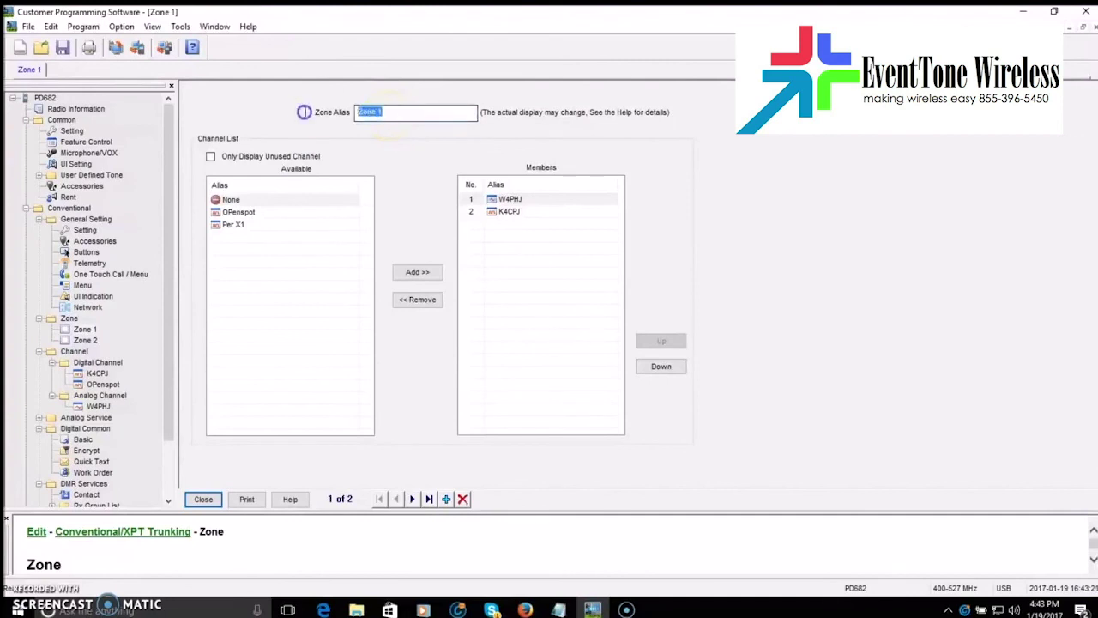
text(Florida)
click(417, 107)
click(406, 112)
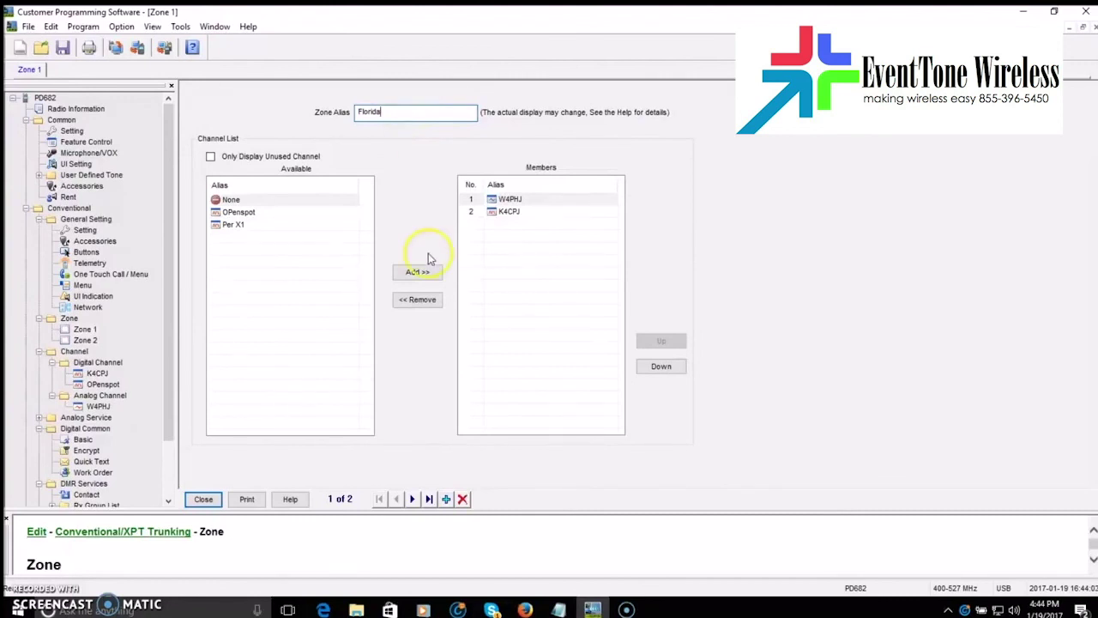
click(275, 366)
Rename Zone 2 to Hotspot, correcting the capitalisation typo
click(210, 499)
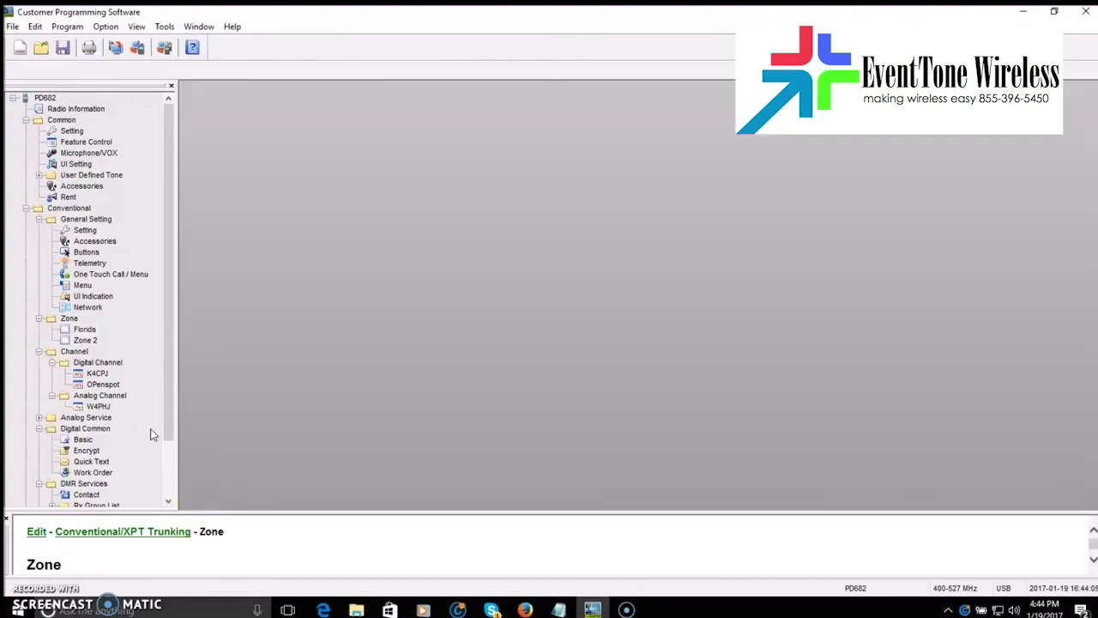
click(85, 340)
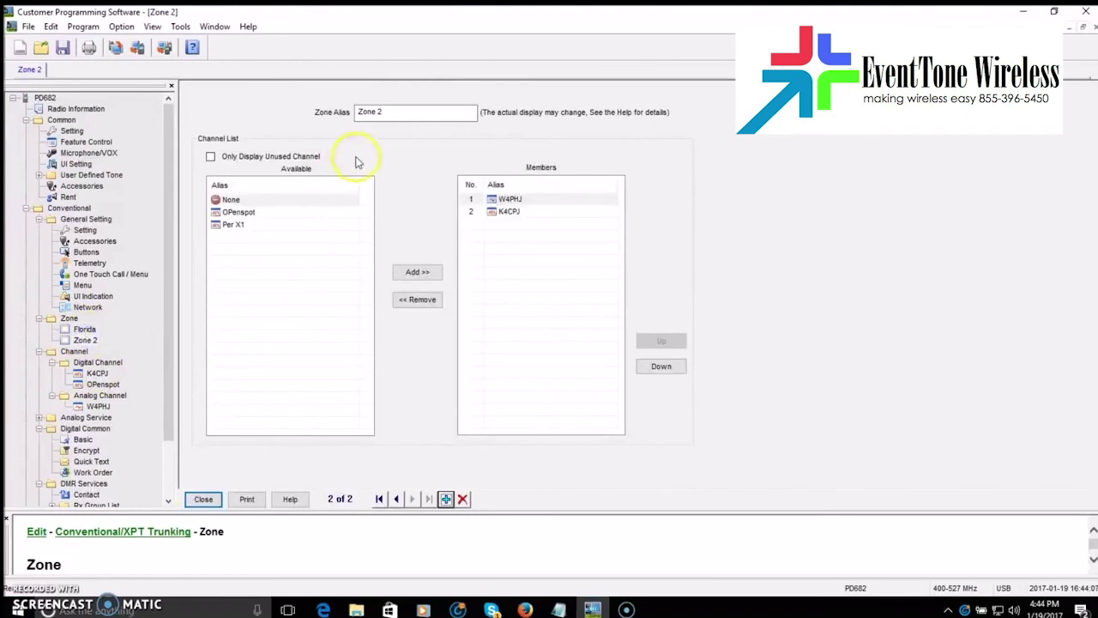
drag(436, 111, 331, 111)
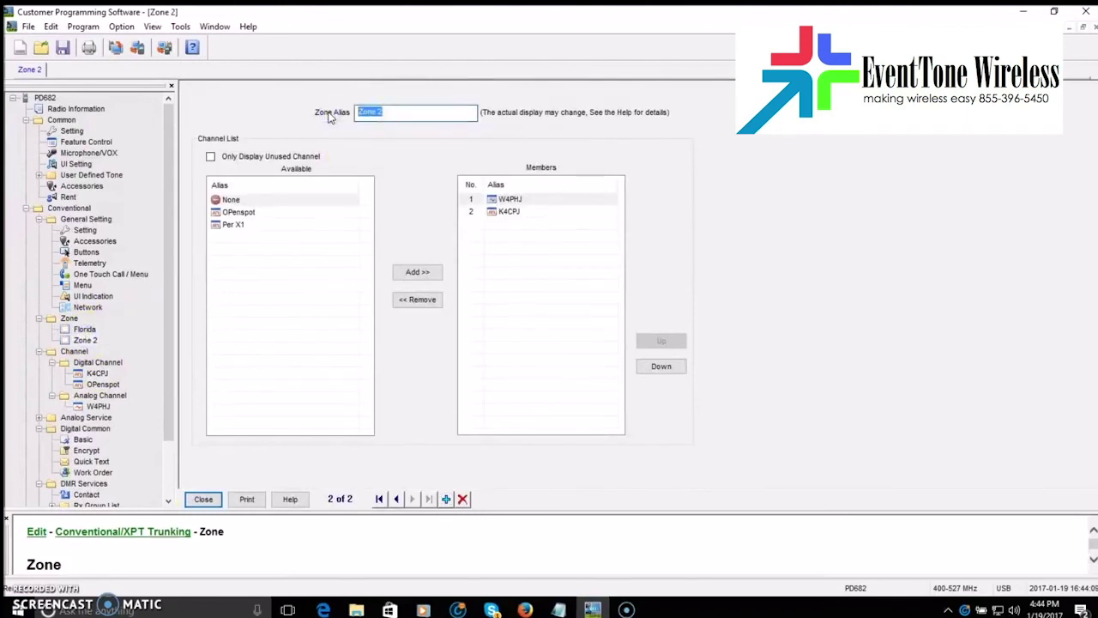
text(HOtspot)
click(362, 93)
click(368, 113)
key(BackSpace)
text(o)
click(436, 118)
Remove W4PHJ and K4CPJ from Hotspot's members, add OPenspot, and close the zone
click(505, 199)
click(417, 299)
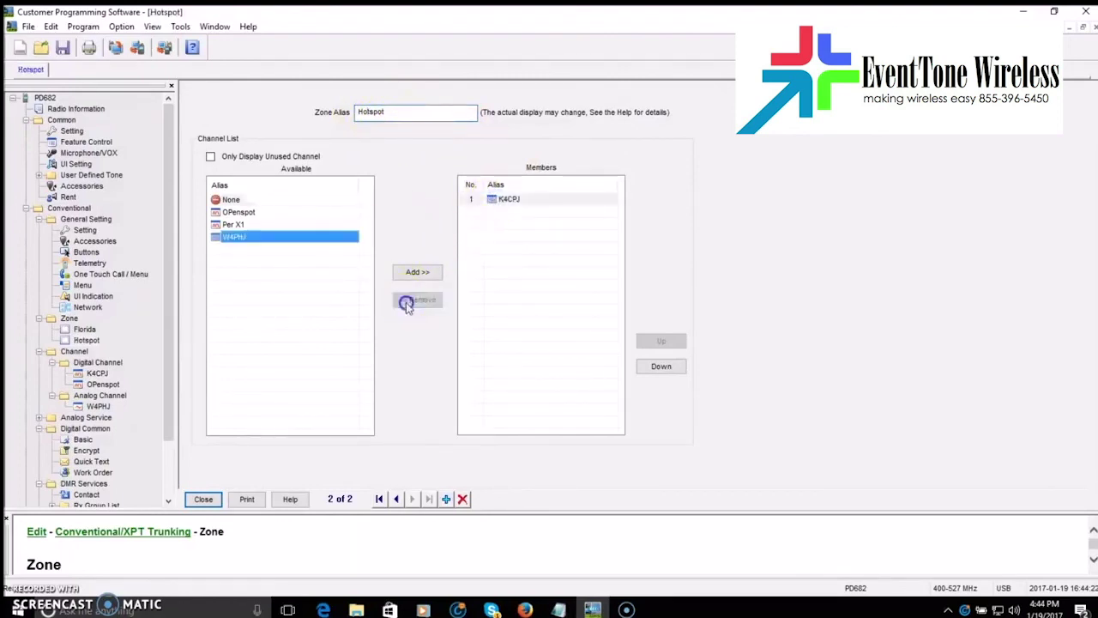
click(508, 199)
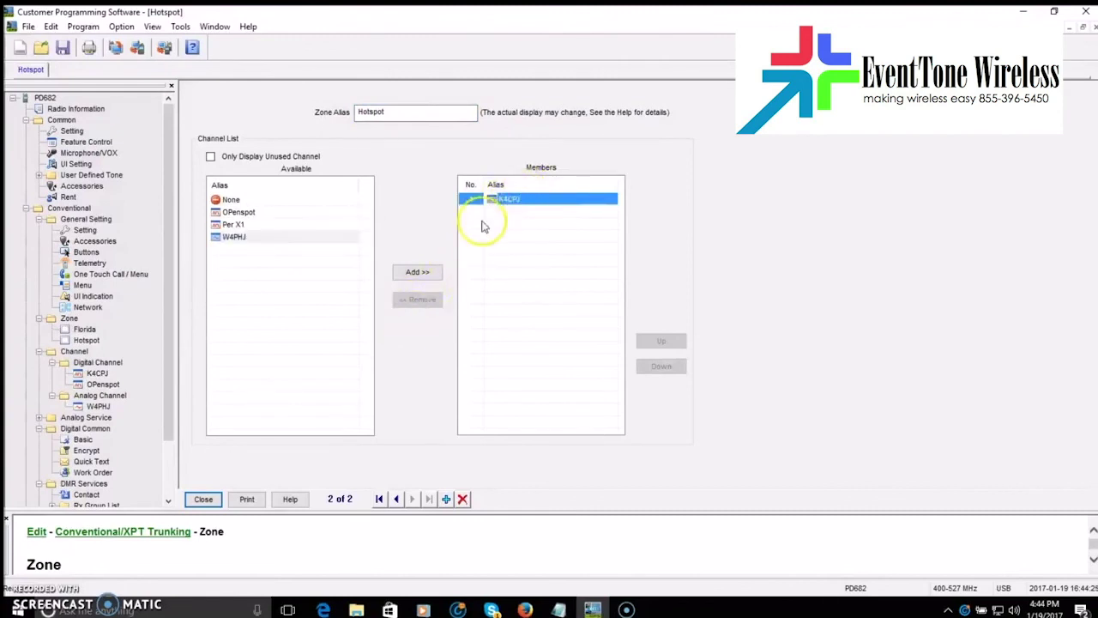
click(245, 213)
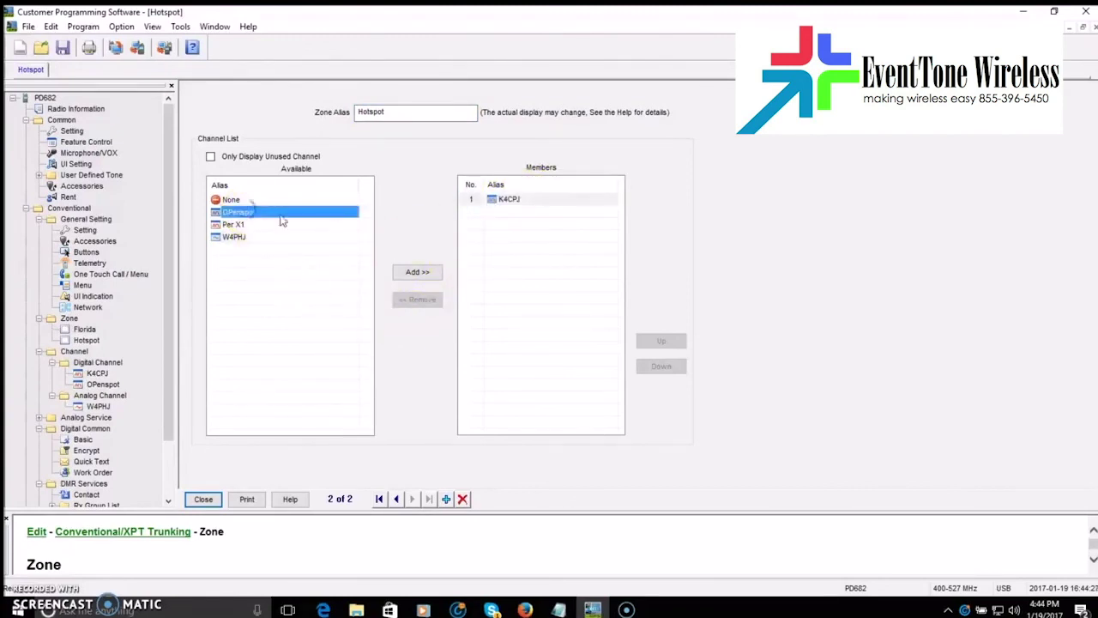
click(417, 272)
click(508, 199)
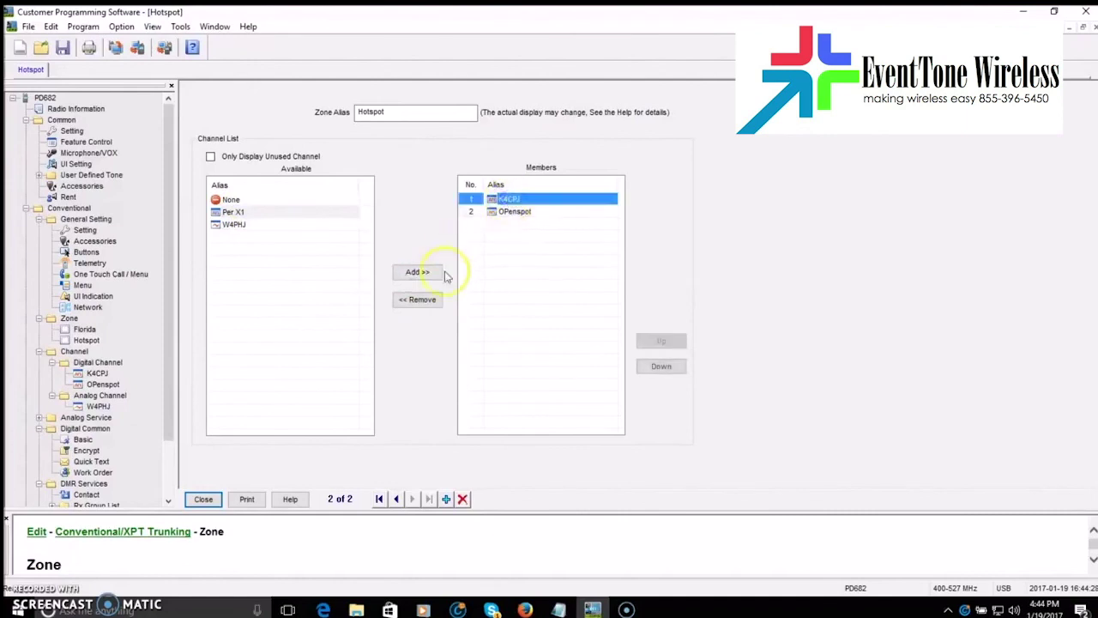
click(417, 299)
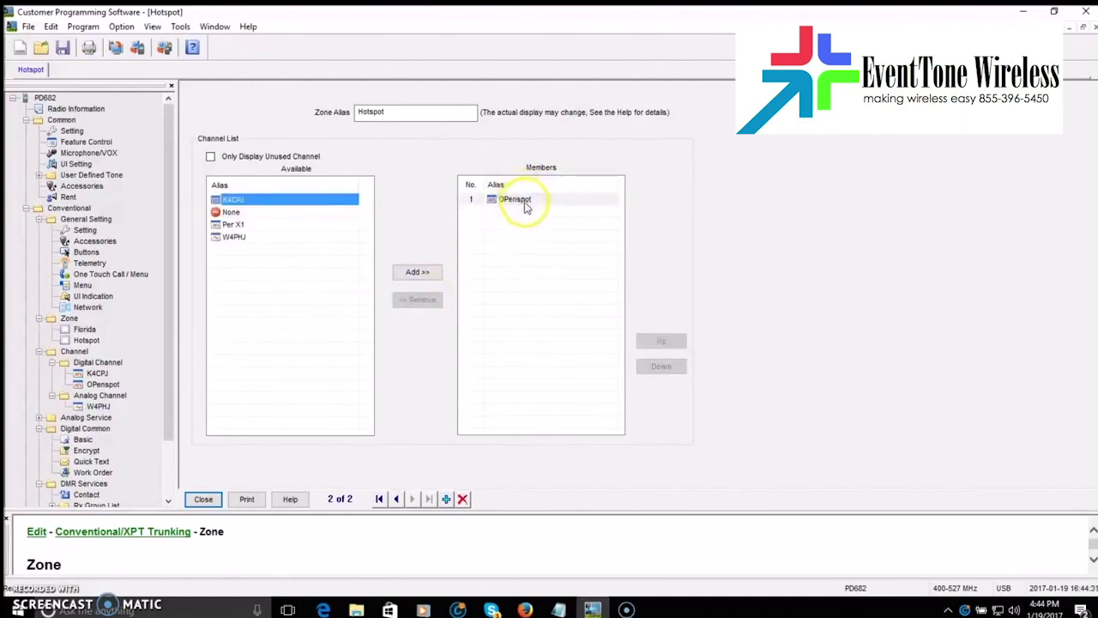
click(390, 119)
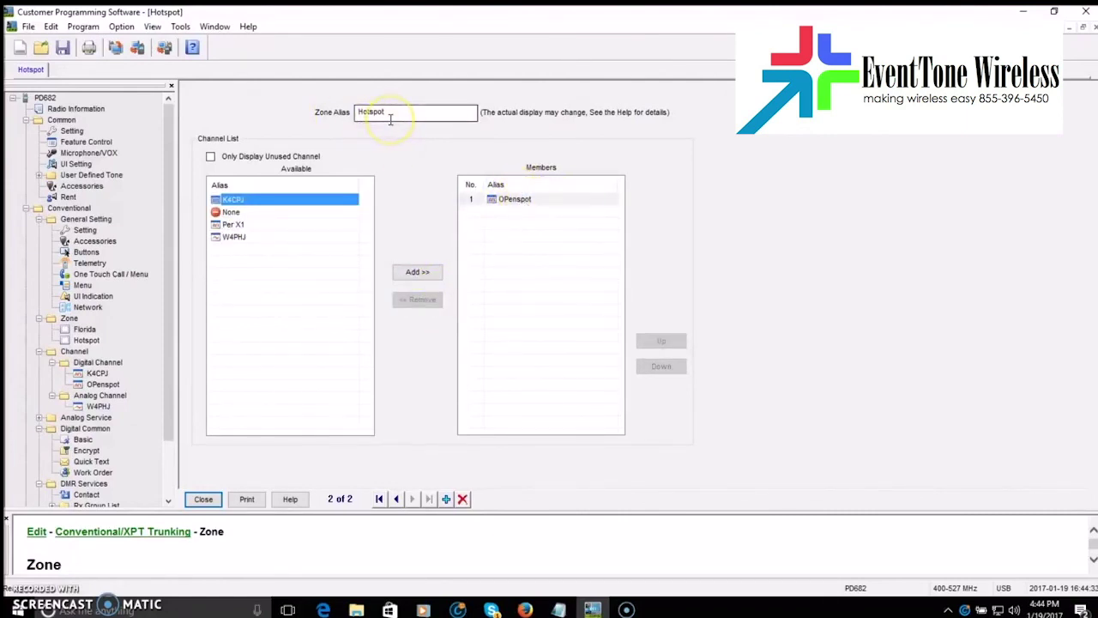
click(516, 201)
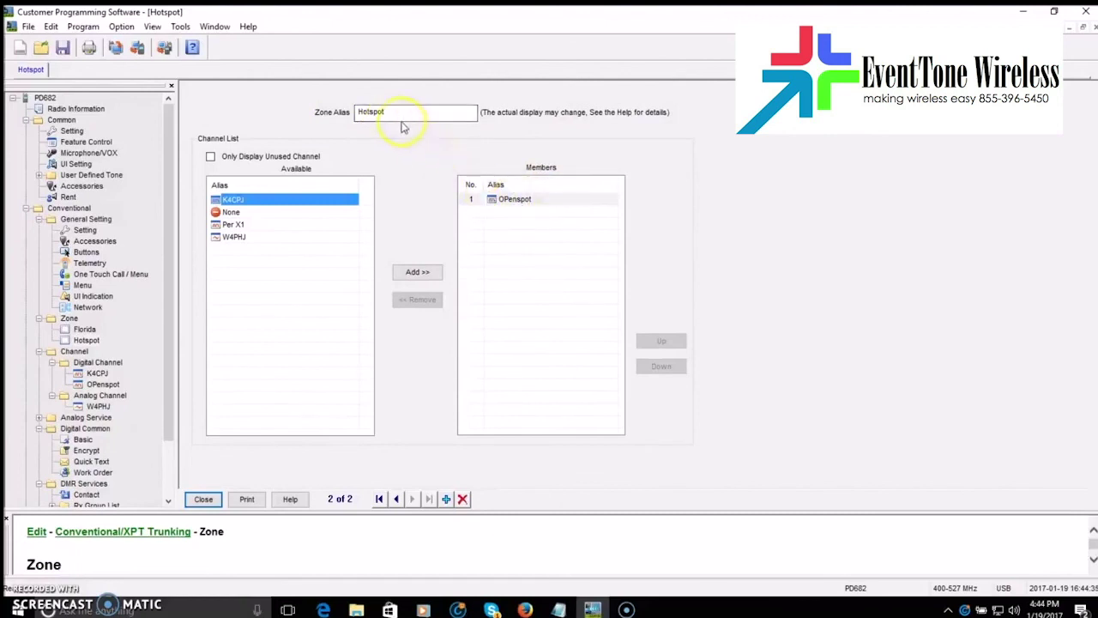
click(206, 498)
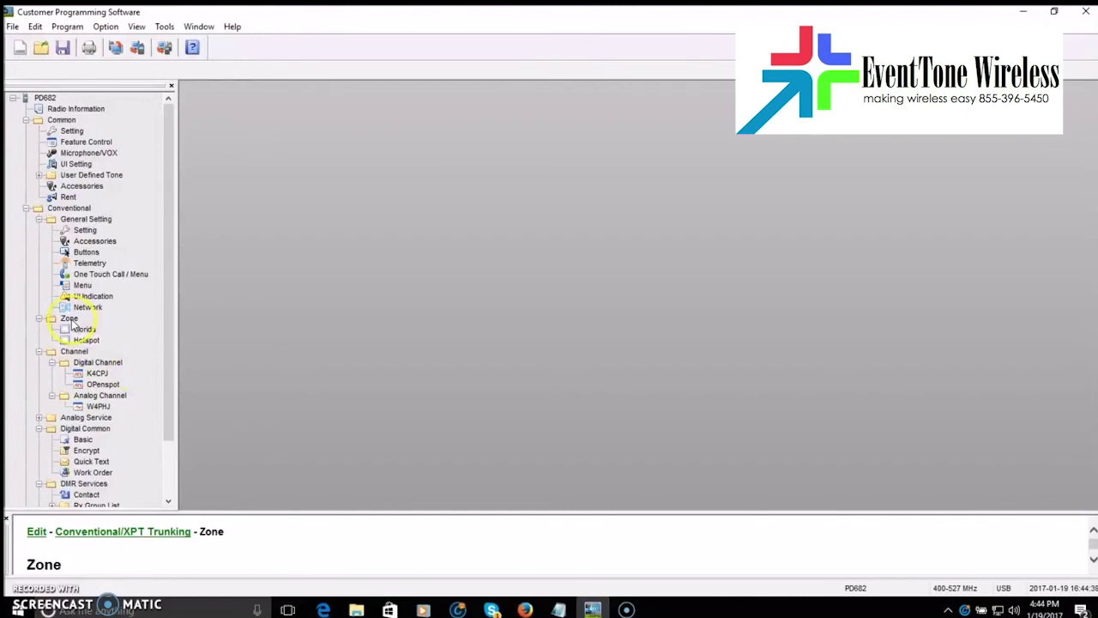
Add a new zone and set its alias to North America, fixing a typo
right_click(69, 319)
click(95, 328)
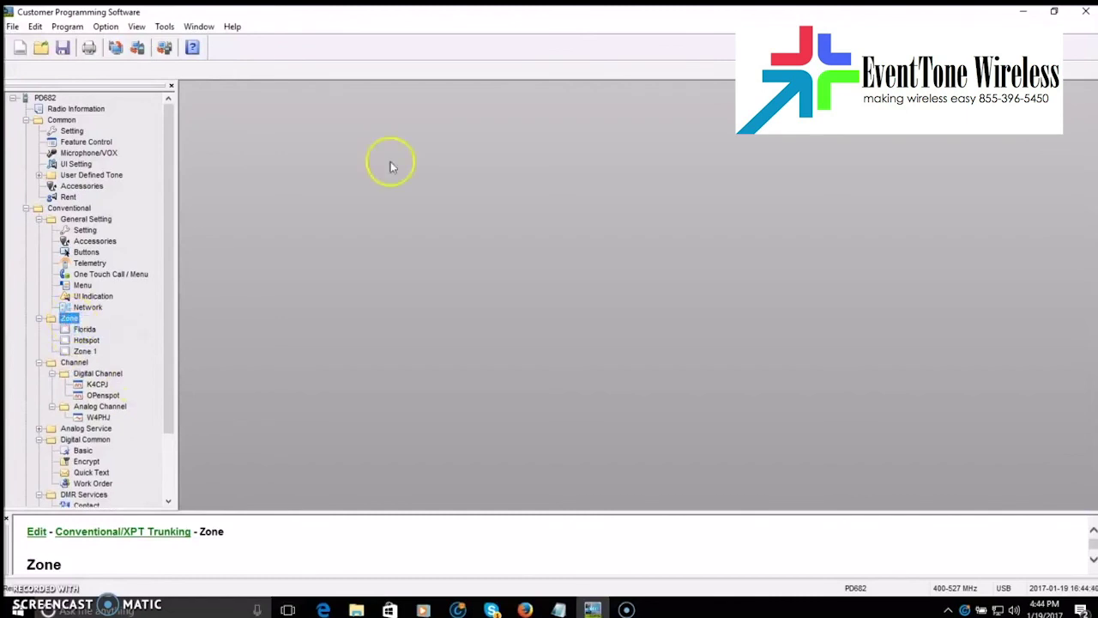
double_click(85, 351)
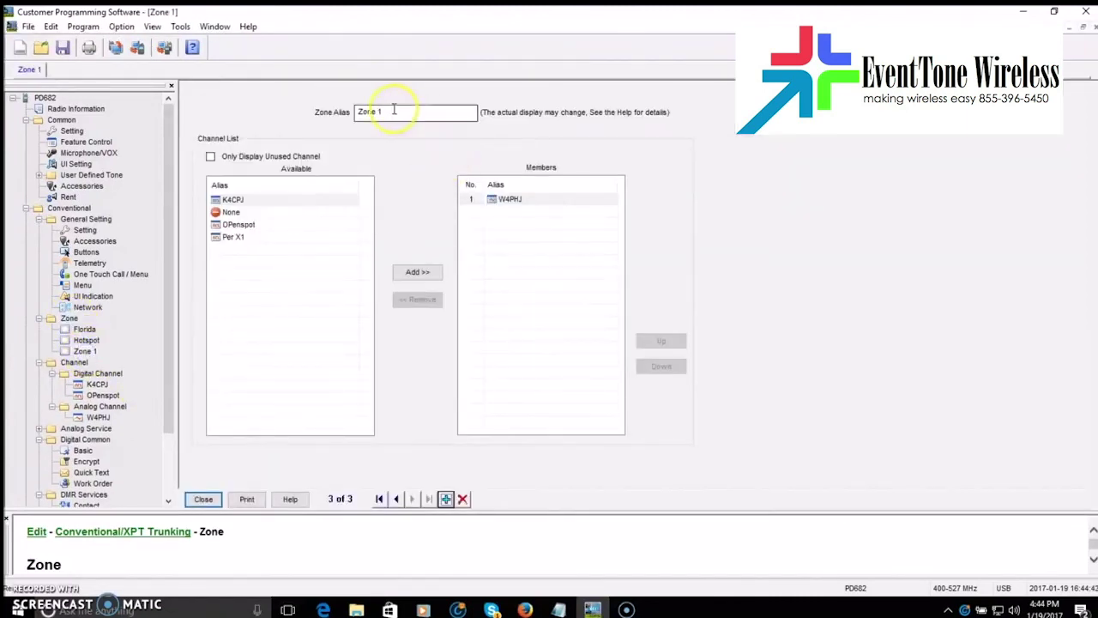
drag(392, 112, 343, 112)
text(North Americsa)
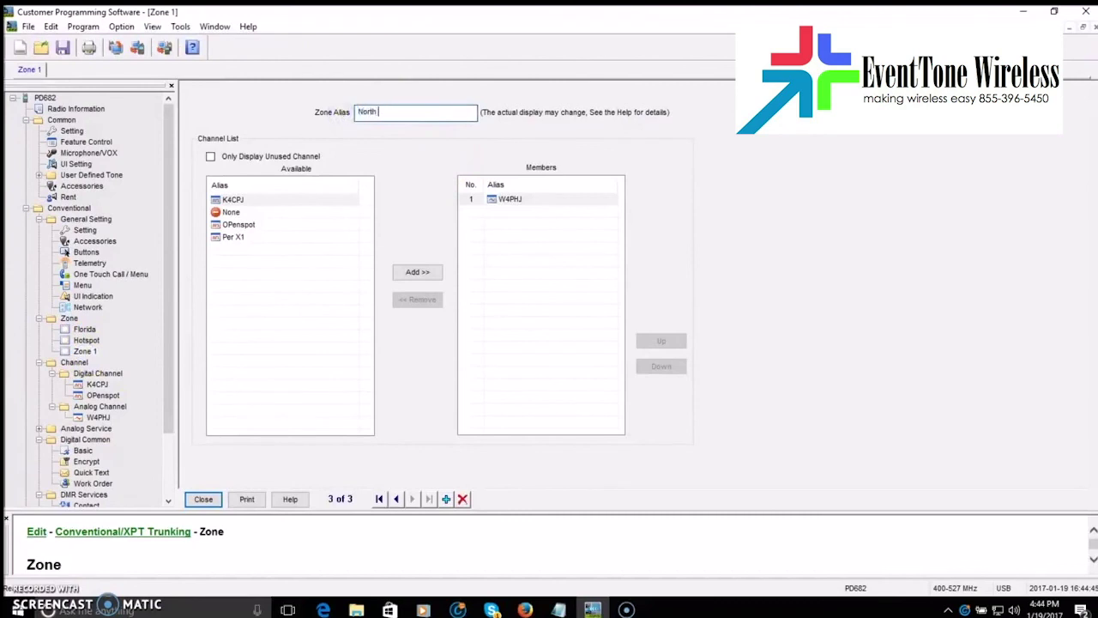
key(BackSpace)
key(BackSpace)
text(a)
Check the Contact list, the K4CPJ channel, and the Florida zone's W4PHJ and K4CPJ members
click(86, 341)
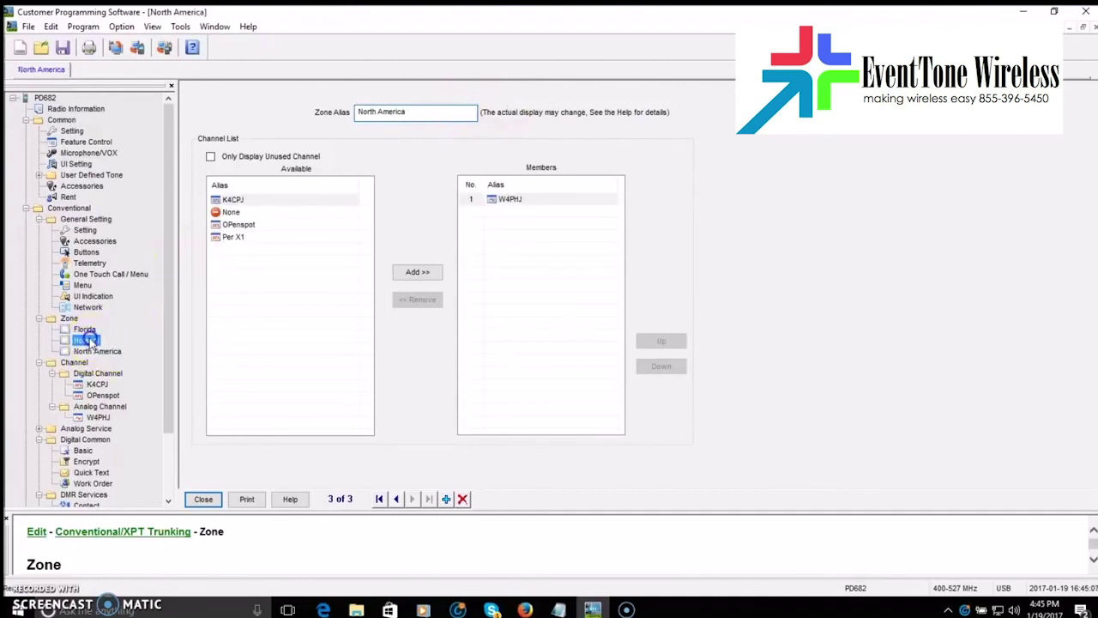
drag(169, 326, 171, 410)
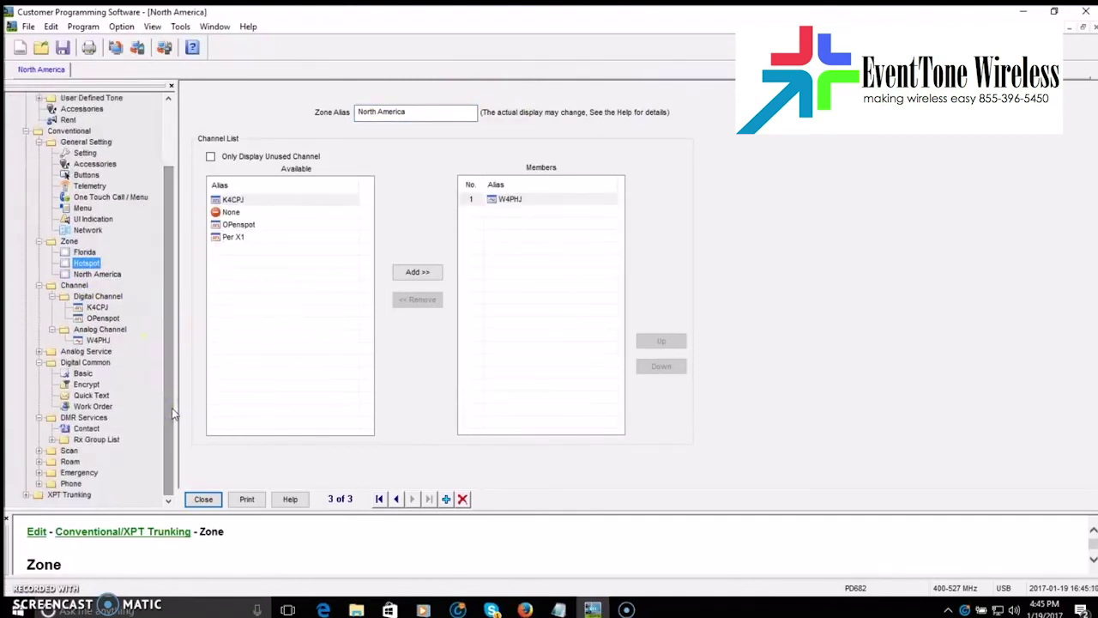
click(88, 429)
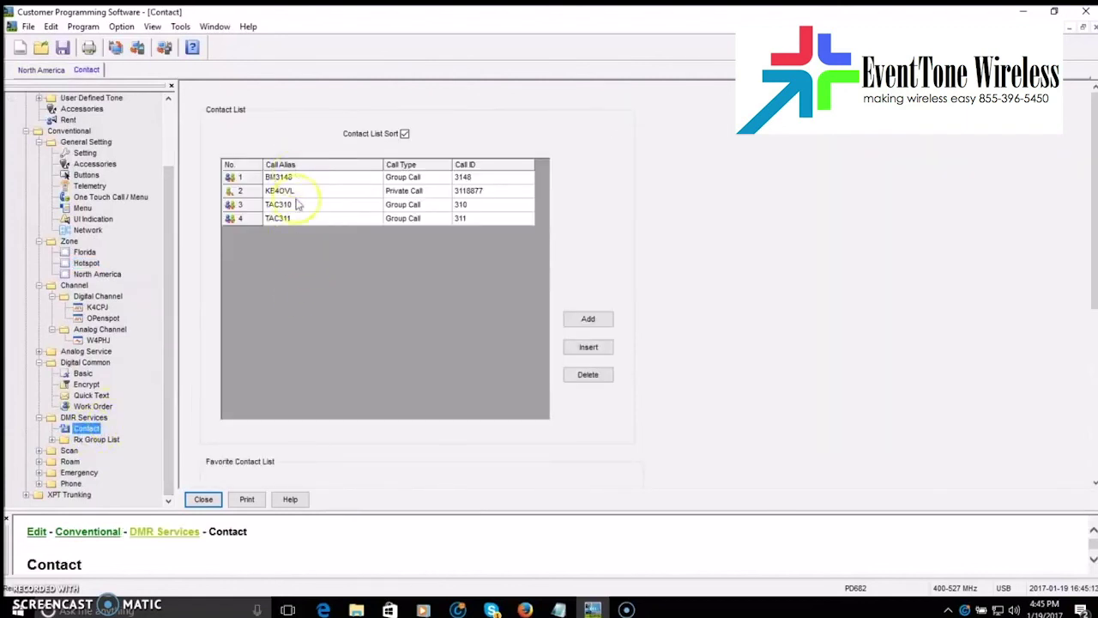
click(98, 307)
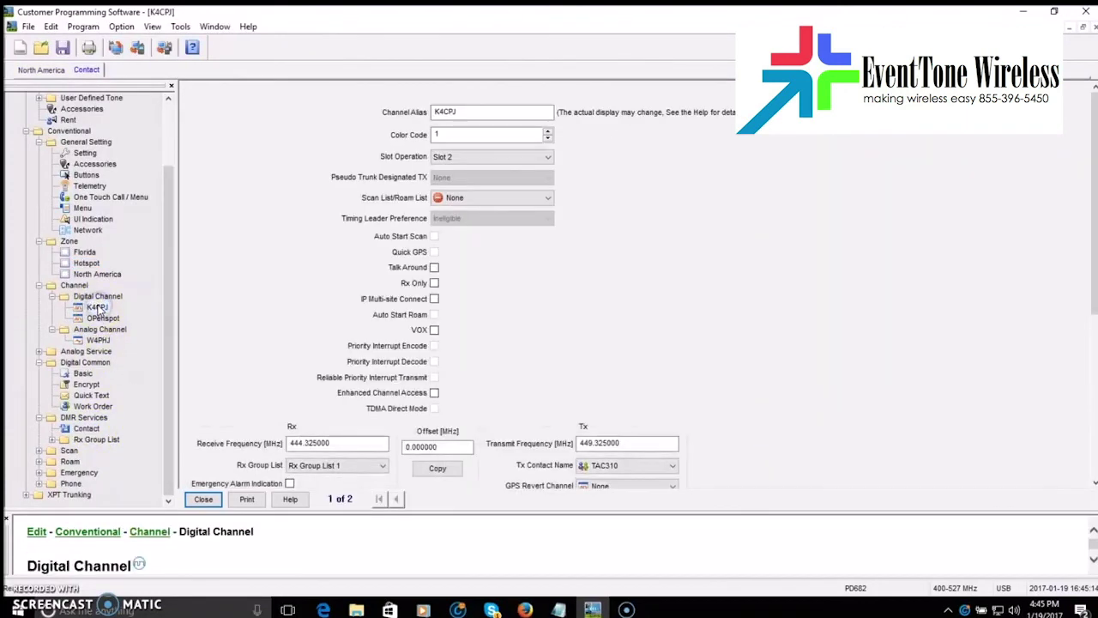
click(85, 251)
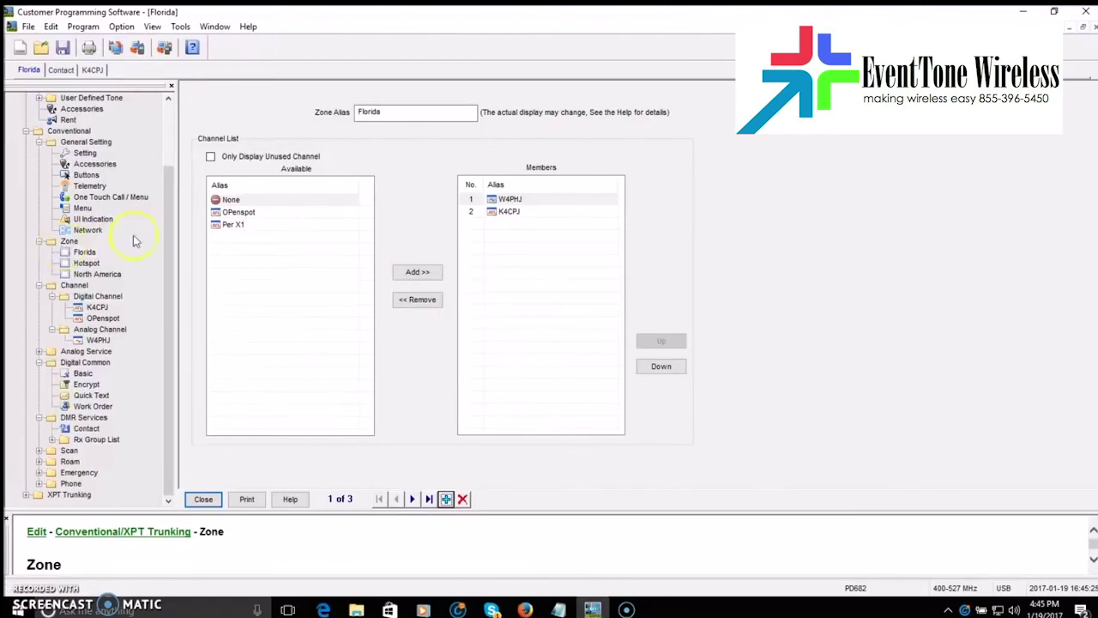
click(172, 333)
Collapse XPT Trunking, DMR Services, Digital Common, Channel, Zone, General Setting and Conventional branches
drag(172, 333, 180, 399)
click(27, 495)
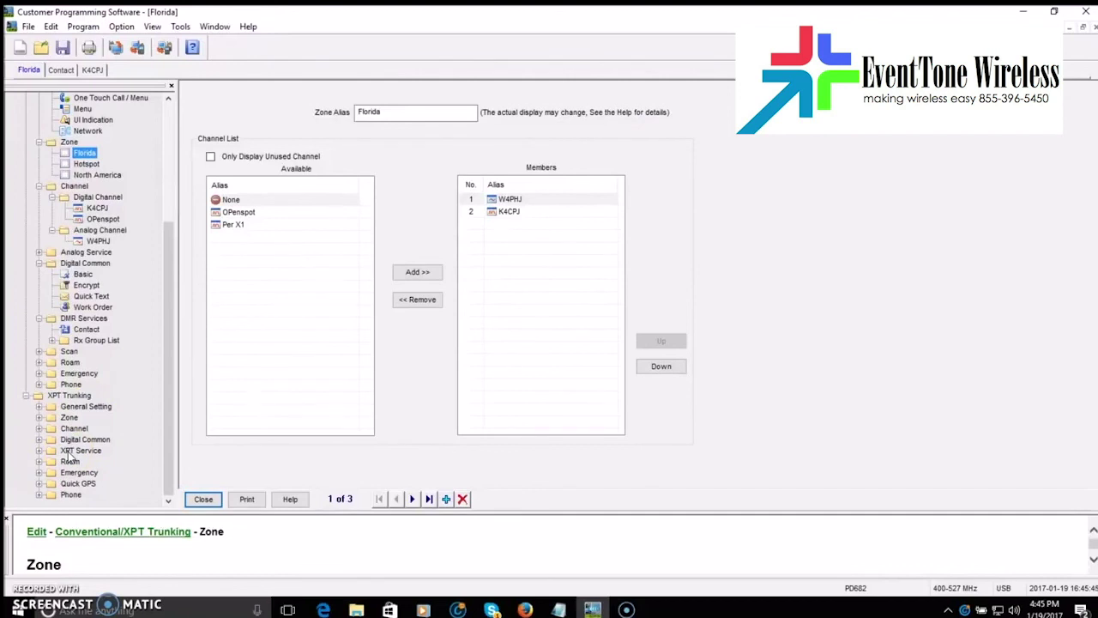
click(27, 396)
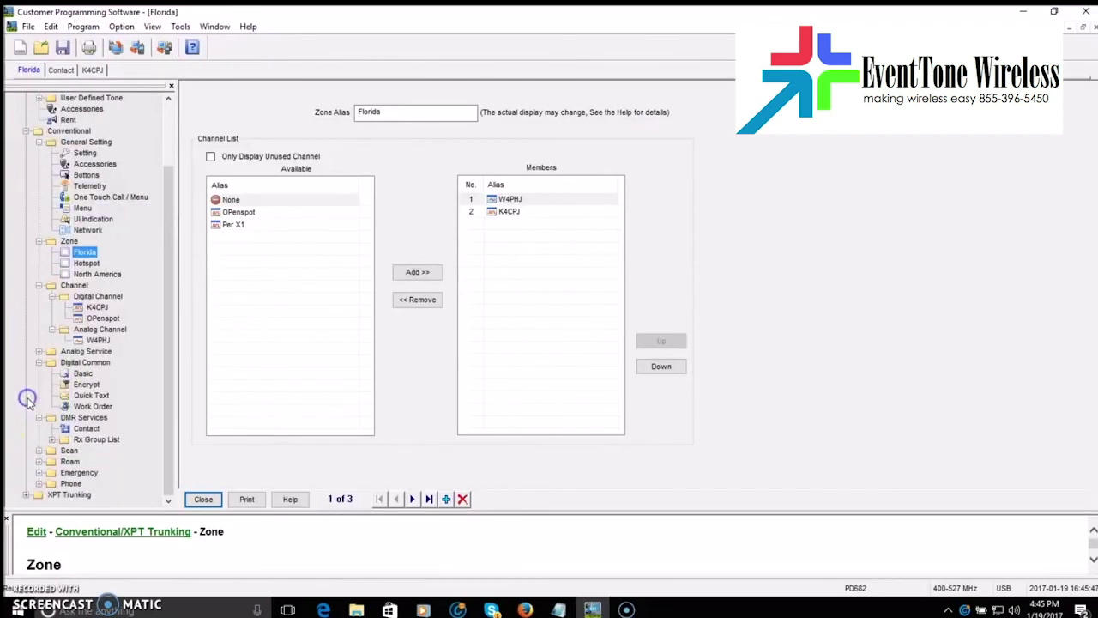
click(38, 417)
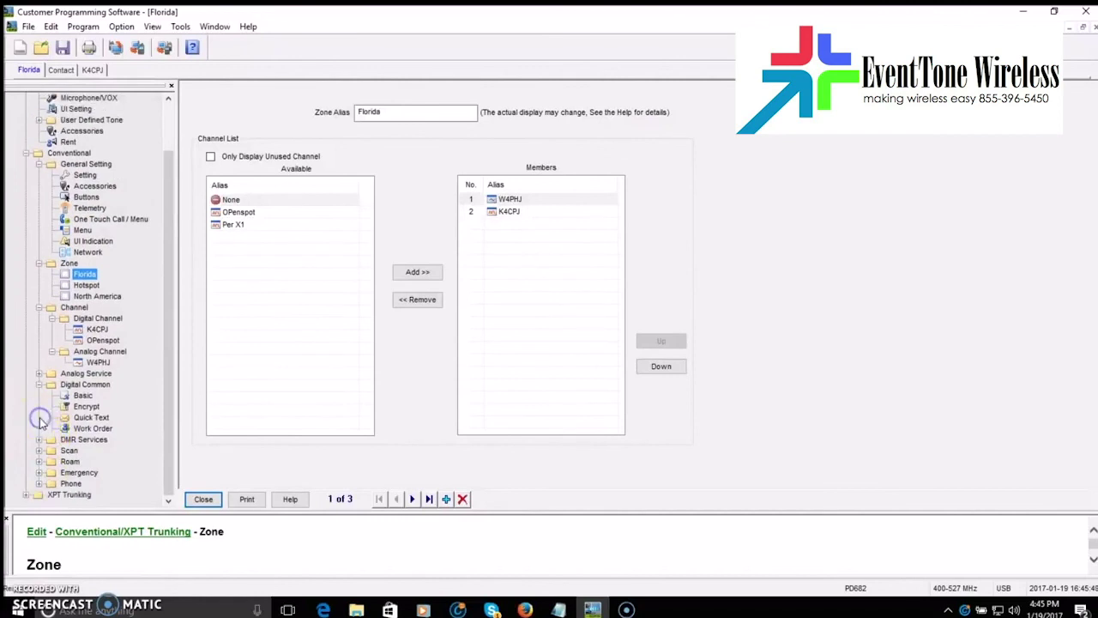
click(39, 384)
click(39, 352)
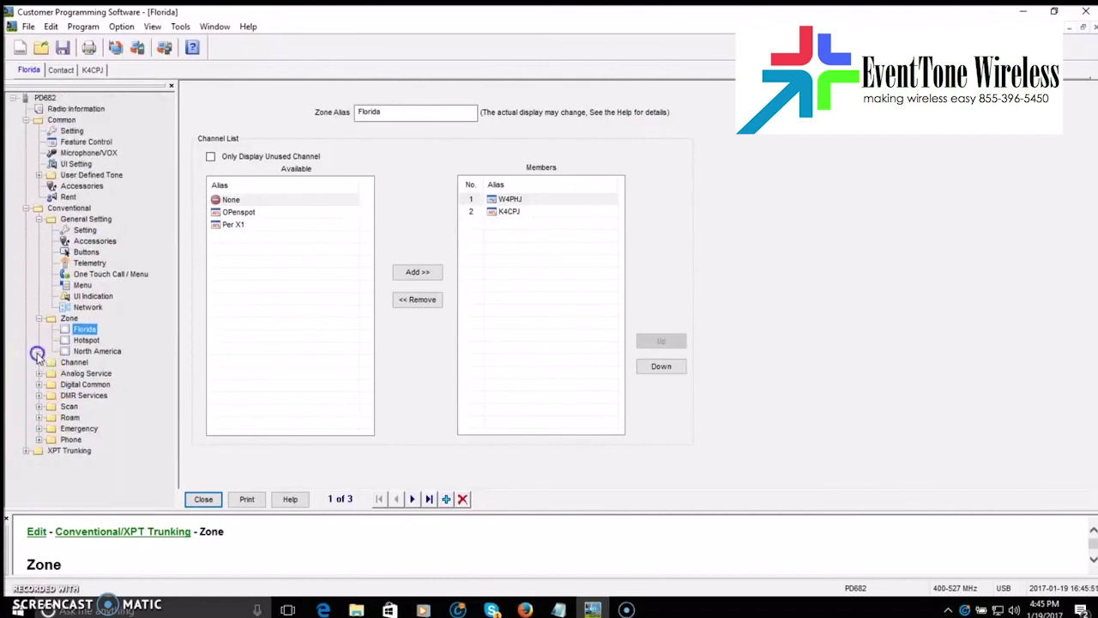
click(39, 318)
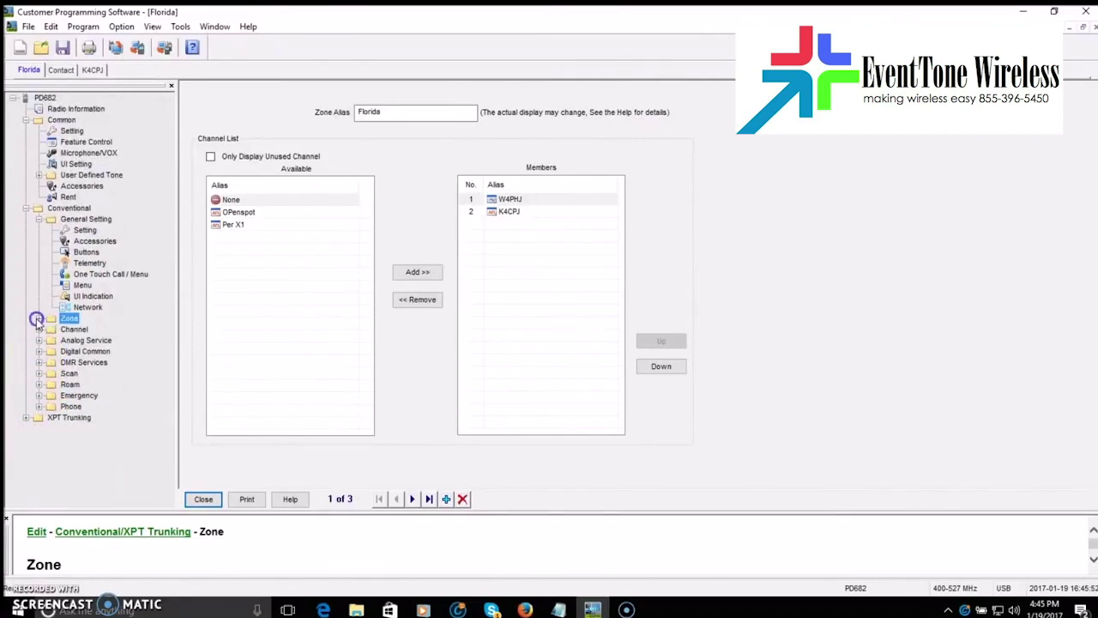
click(38, 218)
click(27, 208)
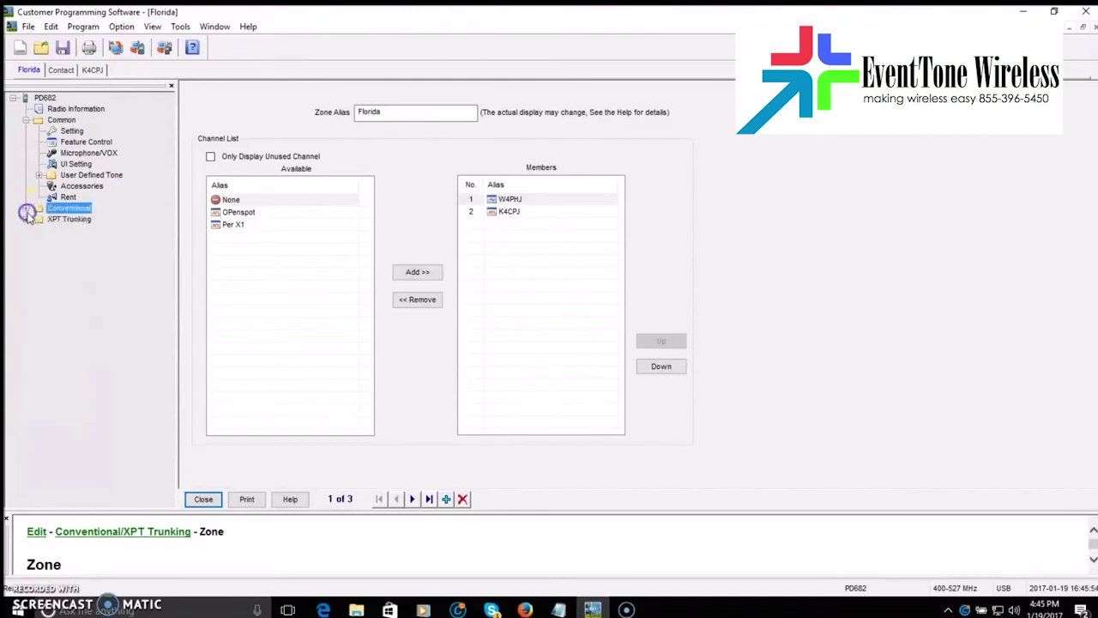
Fold the Common branch closed, leaving only top-level settings branches visible
click(26, 120)
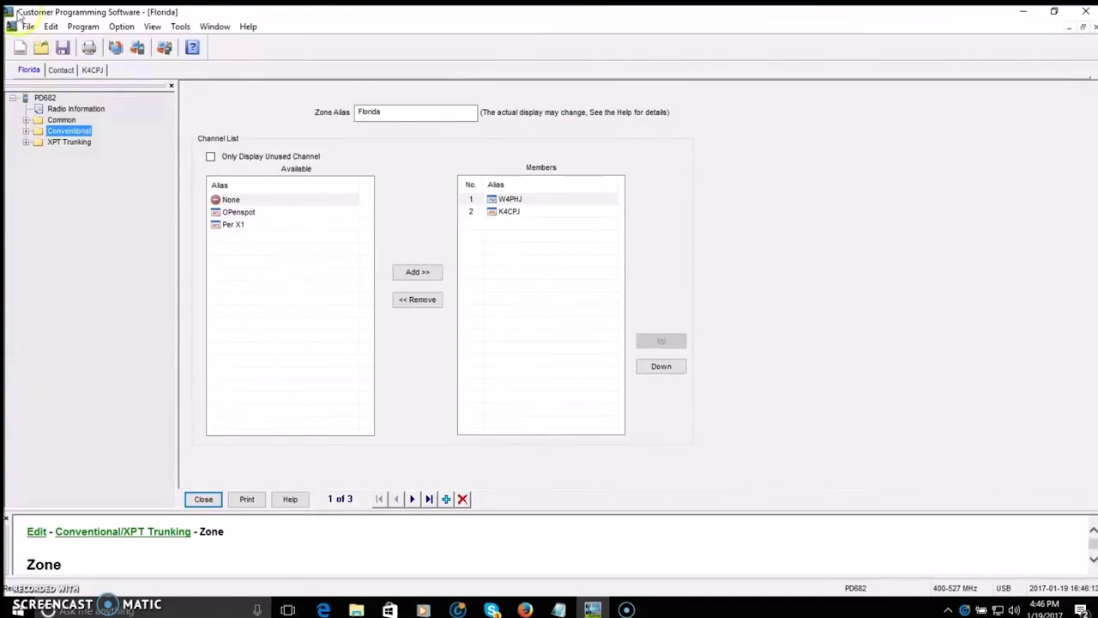
click(695, 233)
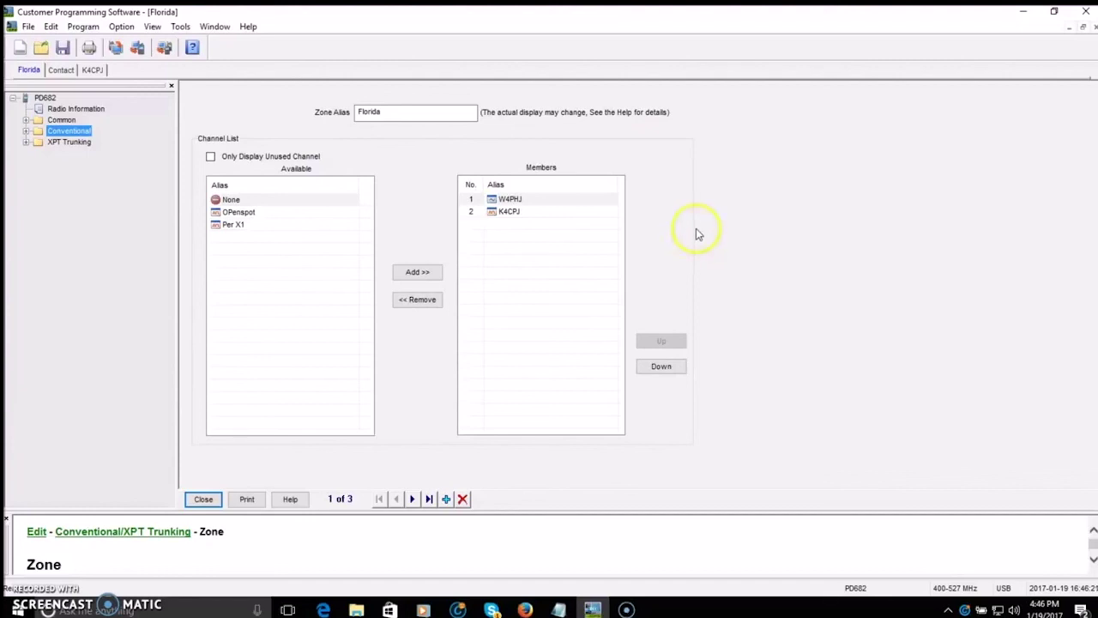